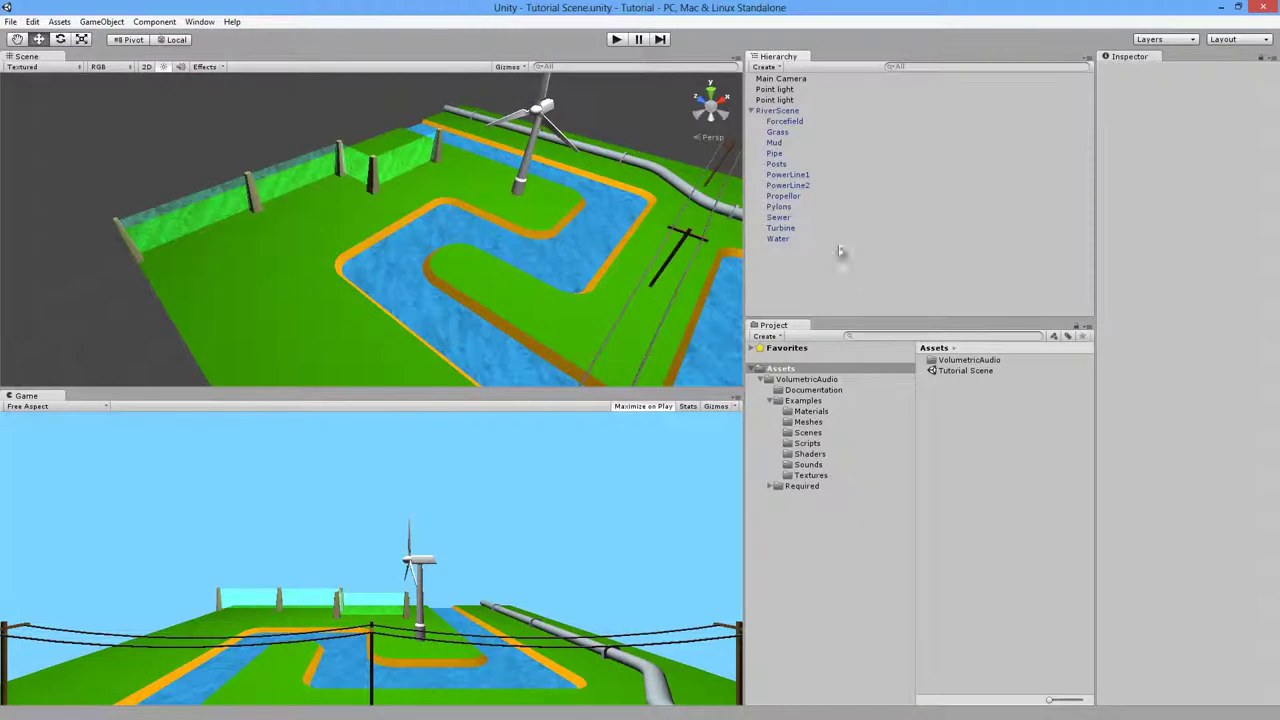
Step: Examine the RiverScene child objects, the point lights and the Main Camera and their components
click(787, 111)
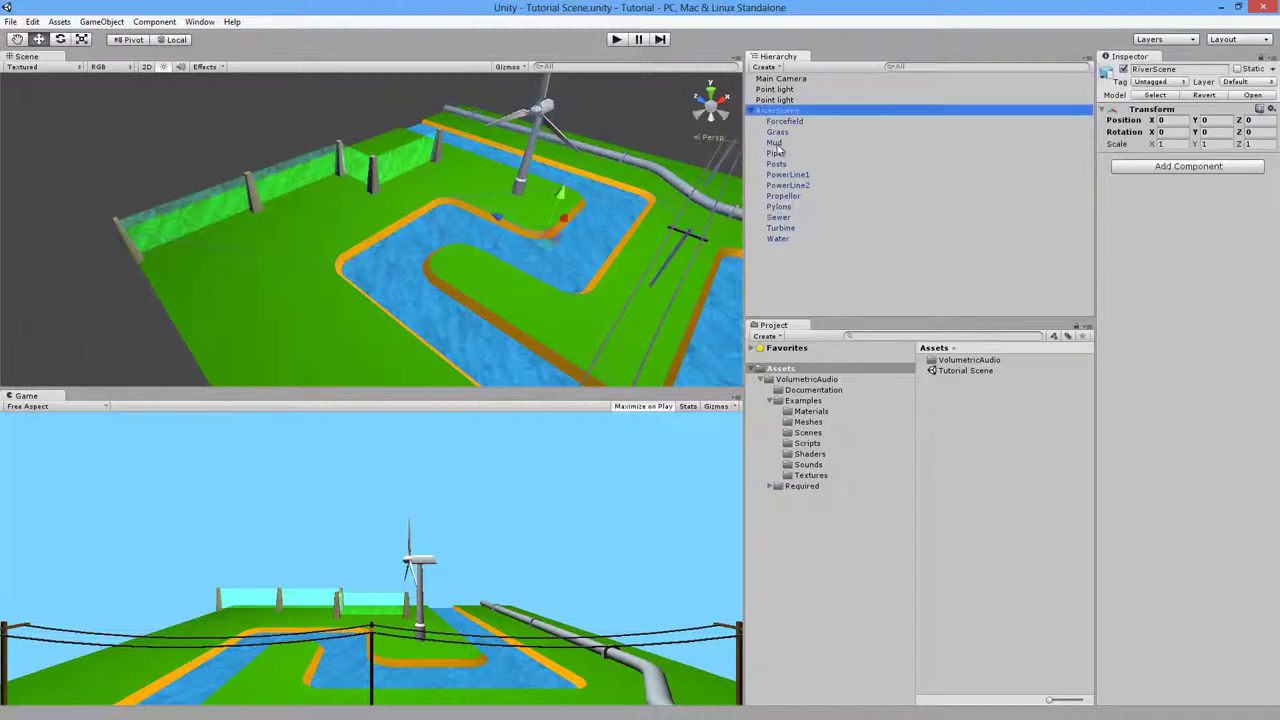
key(Down)
key(Down)
key(Down)
key(Down)
key(Down)
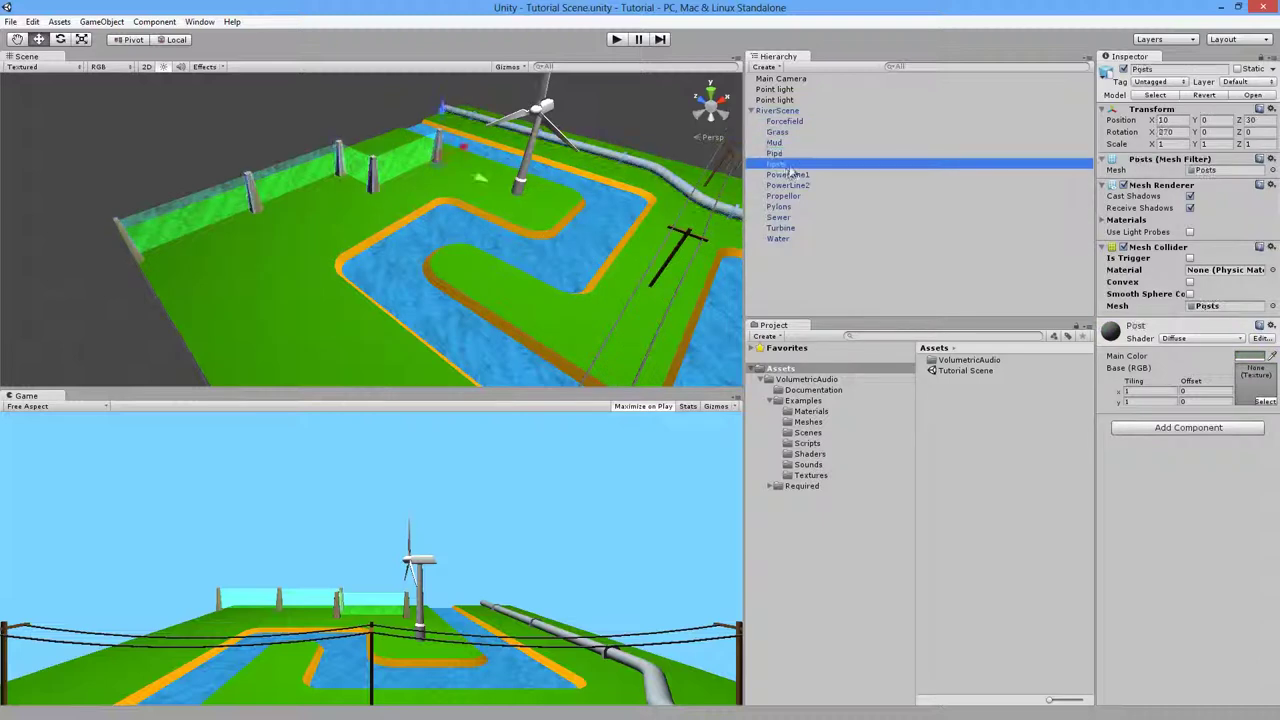
key(Down)
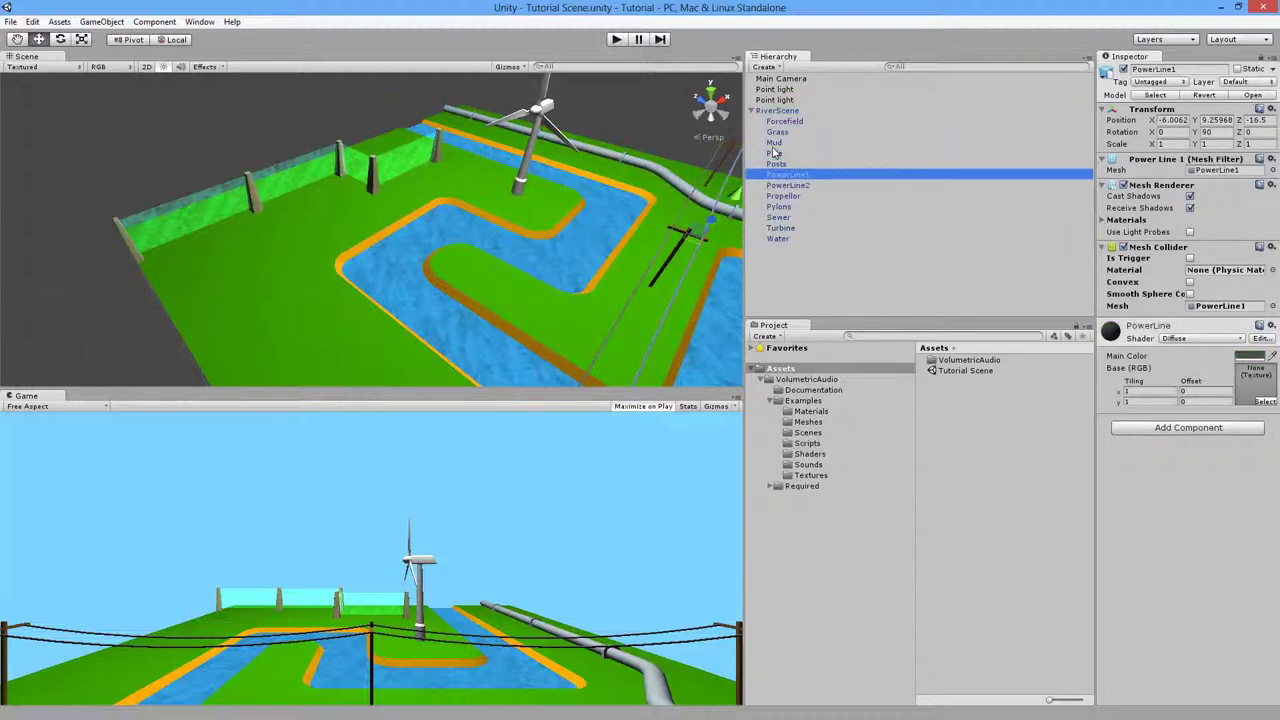
click(774, 100)
click(776, 89)
click(788, 79)
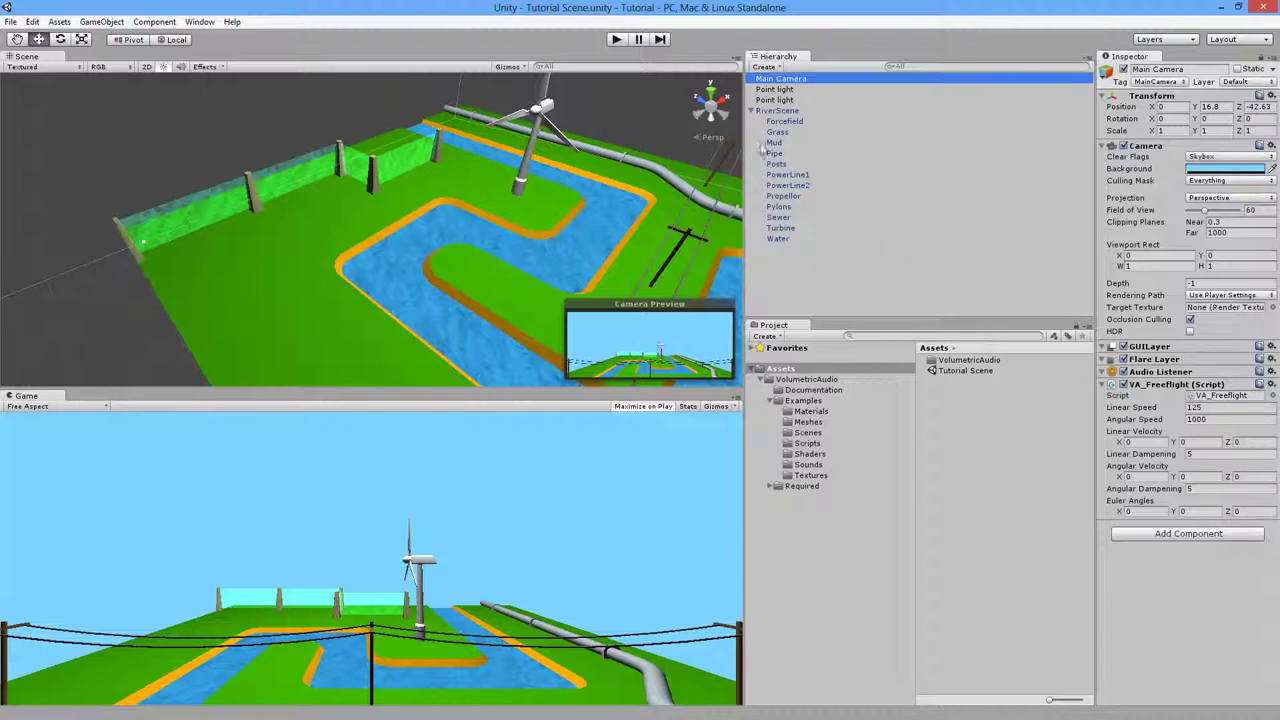
key(Down)
key(Down)
key(Down)
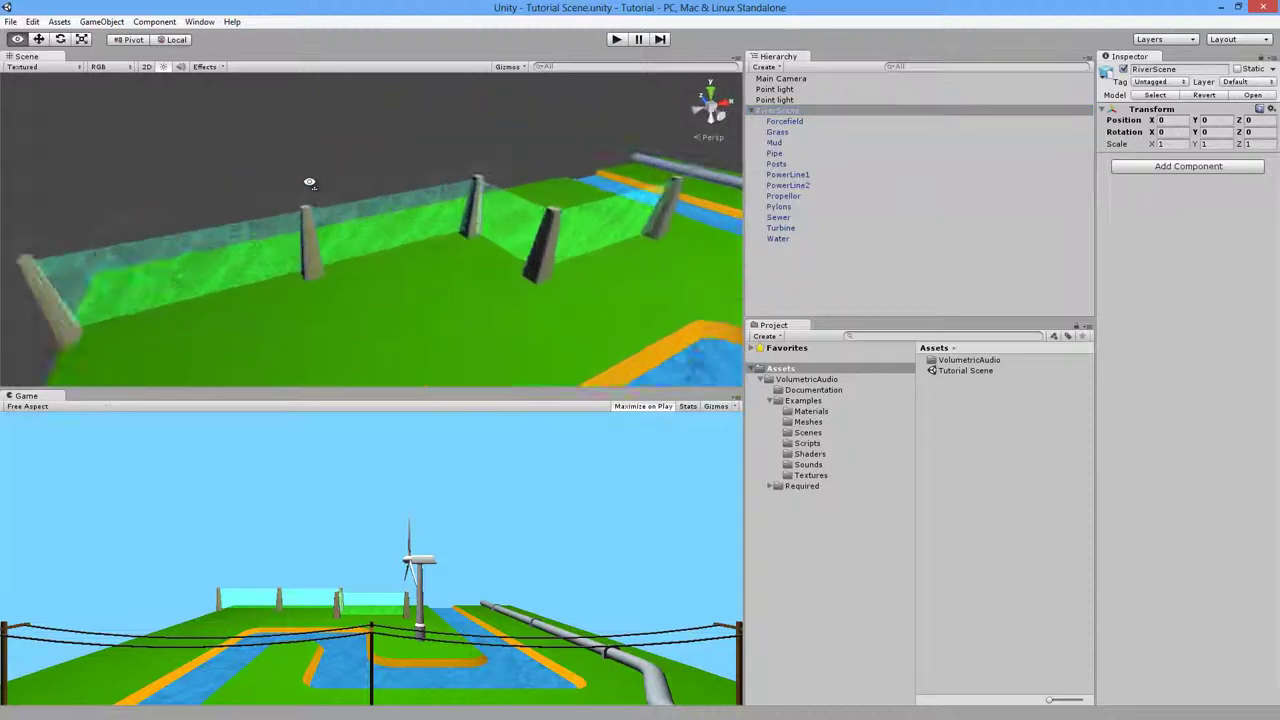
Step: Add a VA Mesh component to the Forcefield object between the posts
click(248, 241)
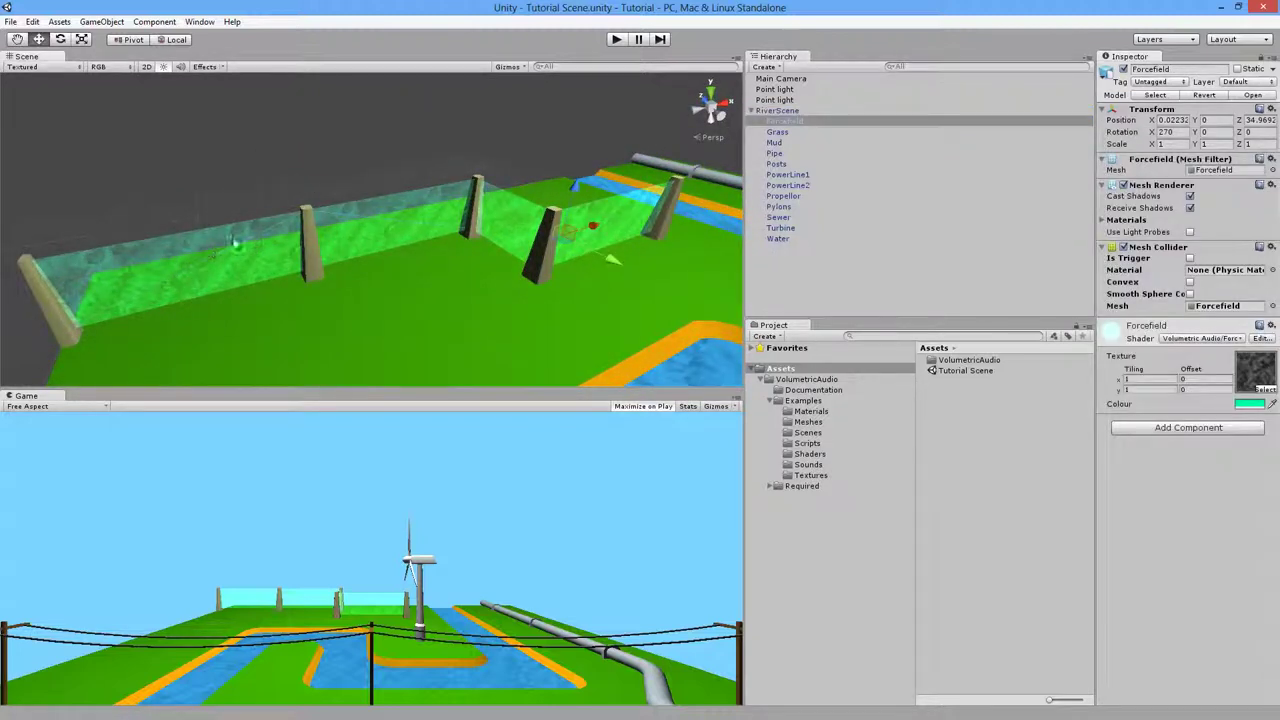
alt+drag(258, 276, 265, 269)
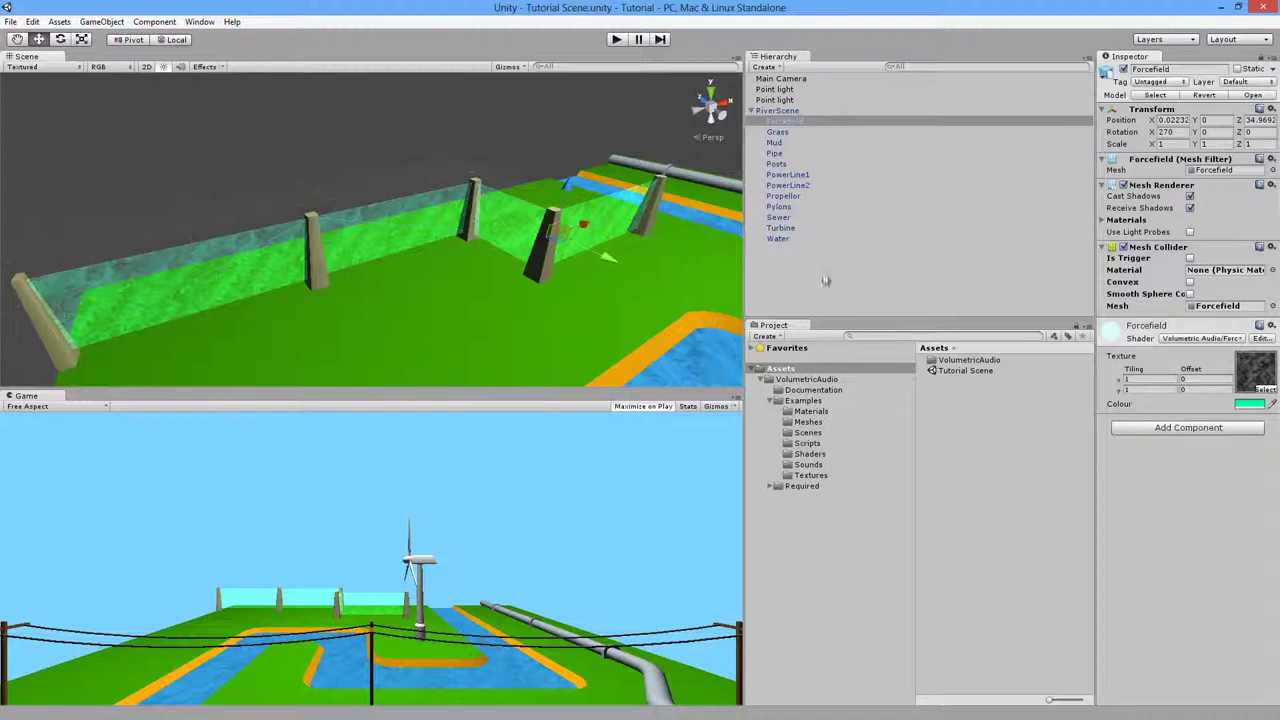
click(154, 21)
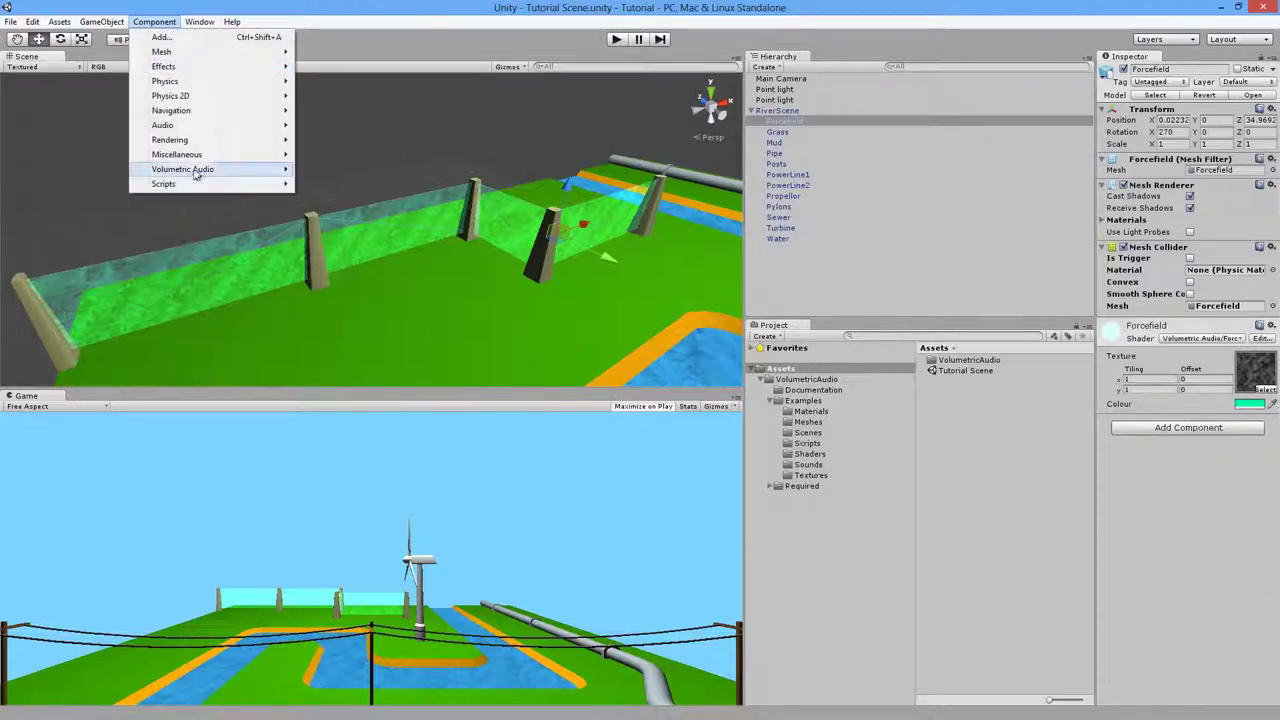
mouse_move(196, 174)
click(343, 213)
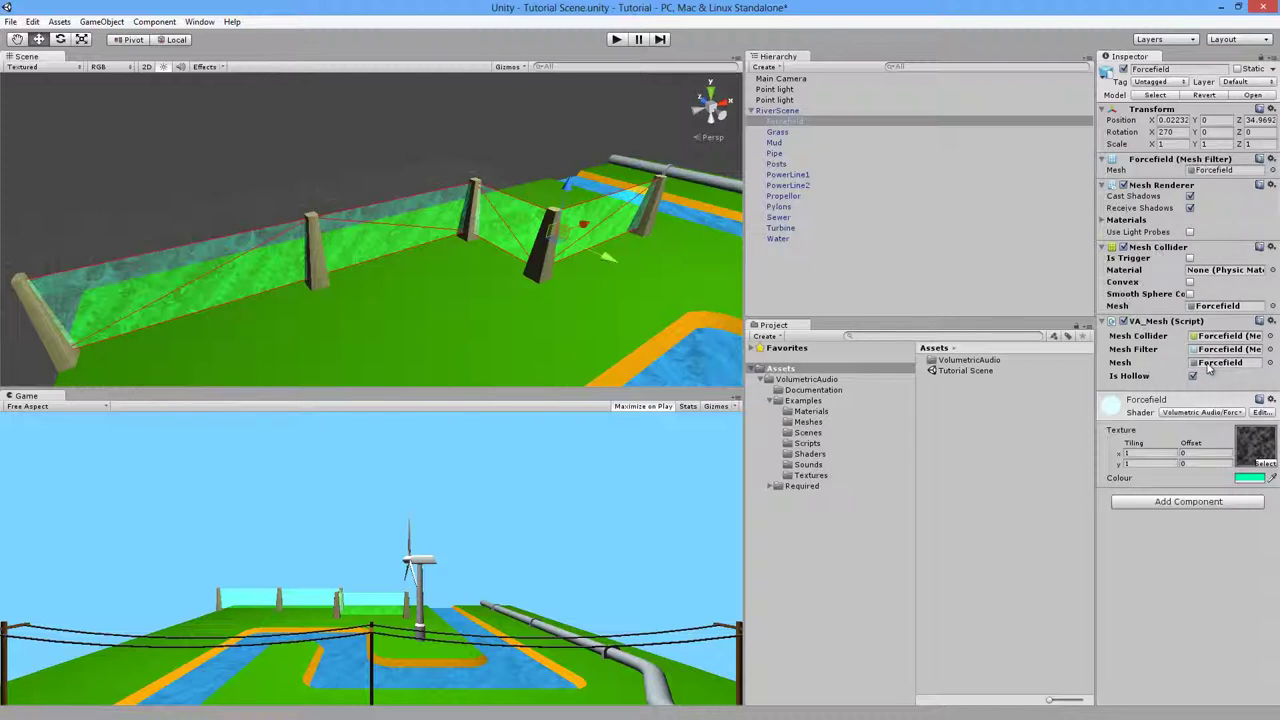
Step: Switch the Forcefield's VA_Mesh component off and back on to compare its wireframe in the scene
right_drag(287, 262, 196, 283)
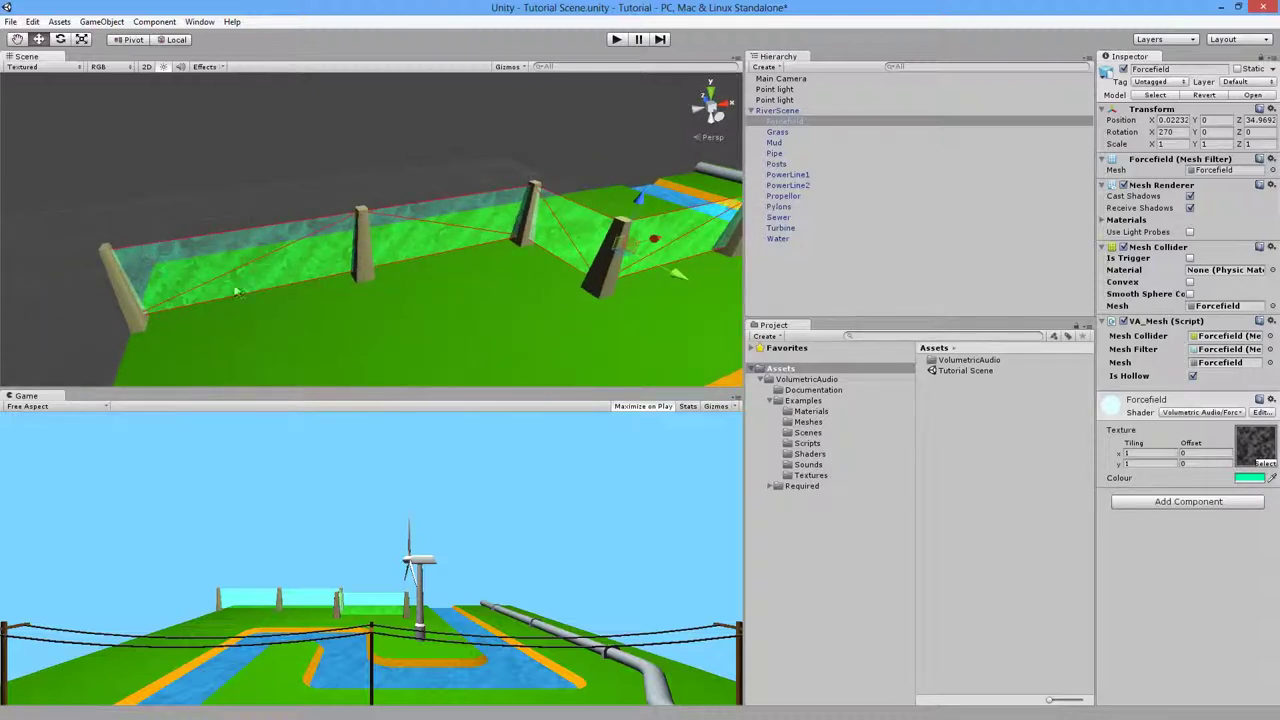
click(1123, 321)
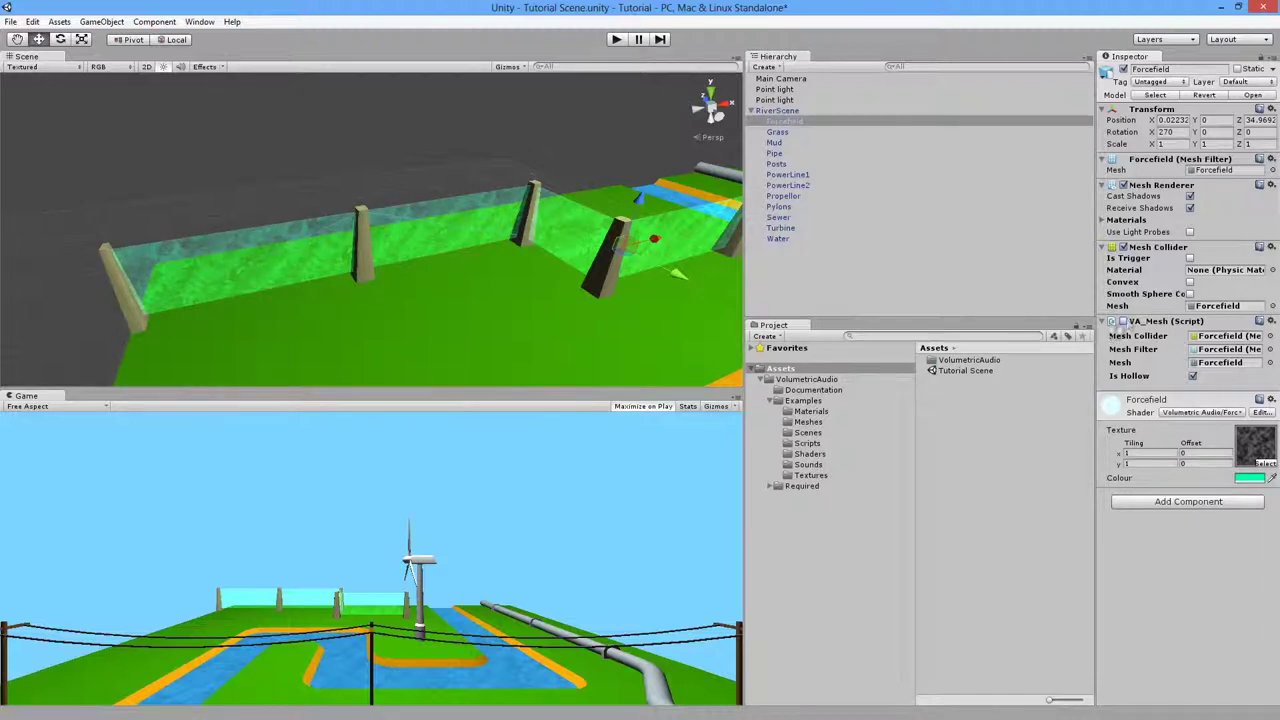
click(1113, 321)
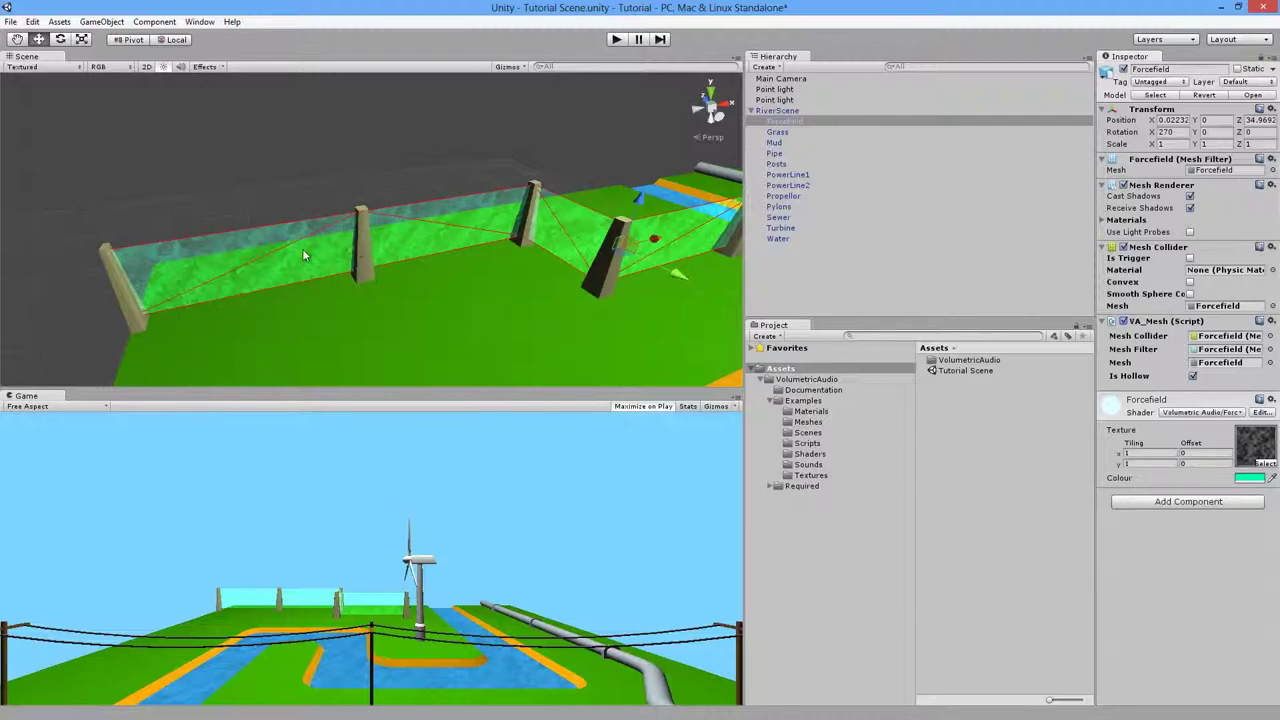
Step: Place the ForcefieldLoop sound from the example Sounds folder in the scene as an audio source and enable looping
right_drag(166, 315, 203, 281)
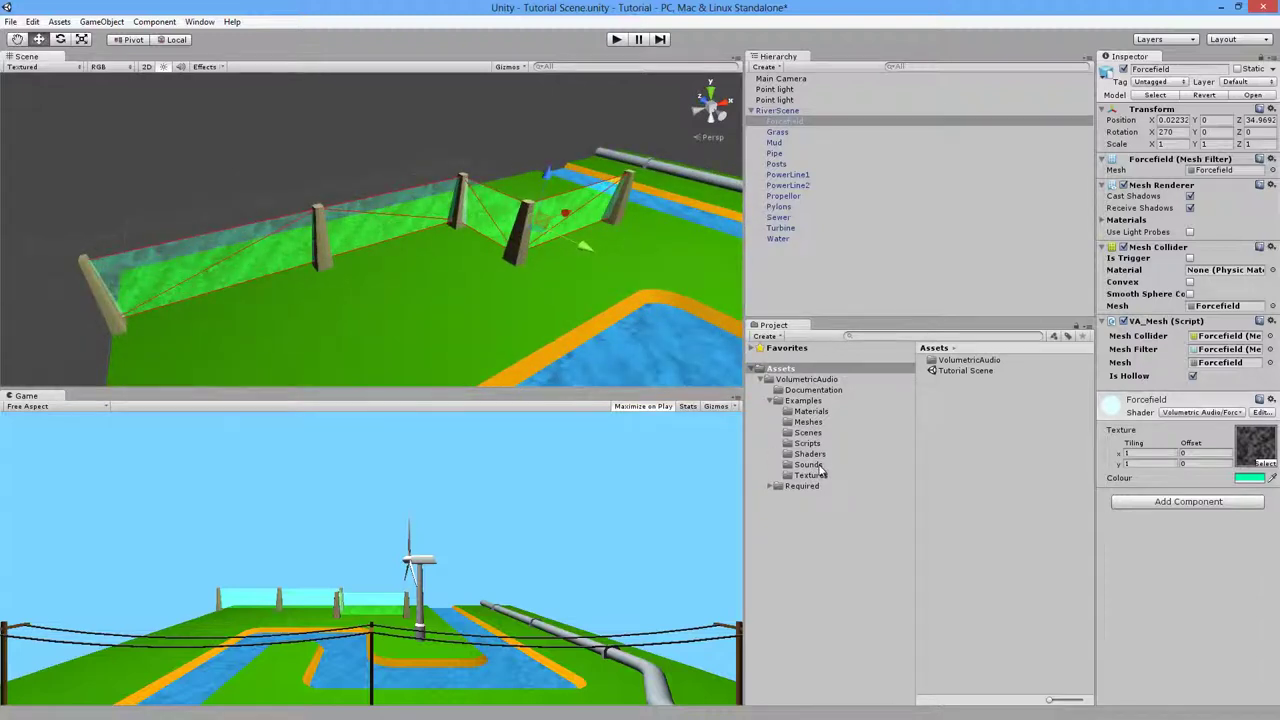
click(808, 465)
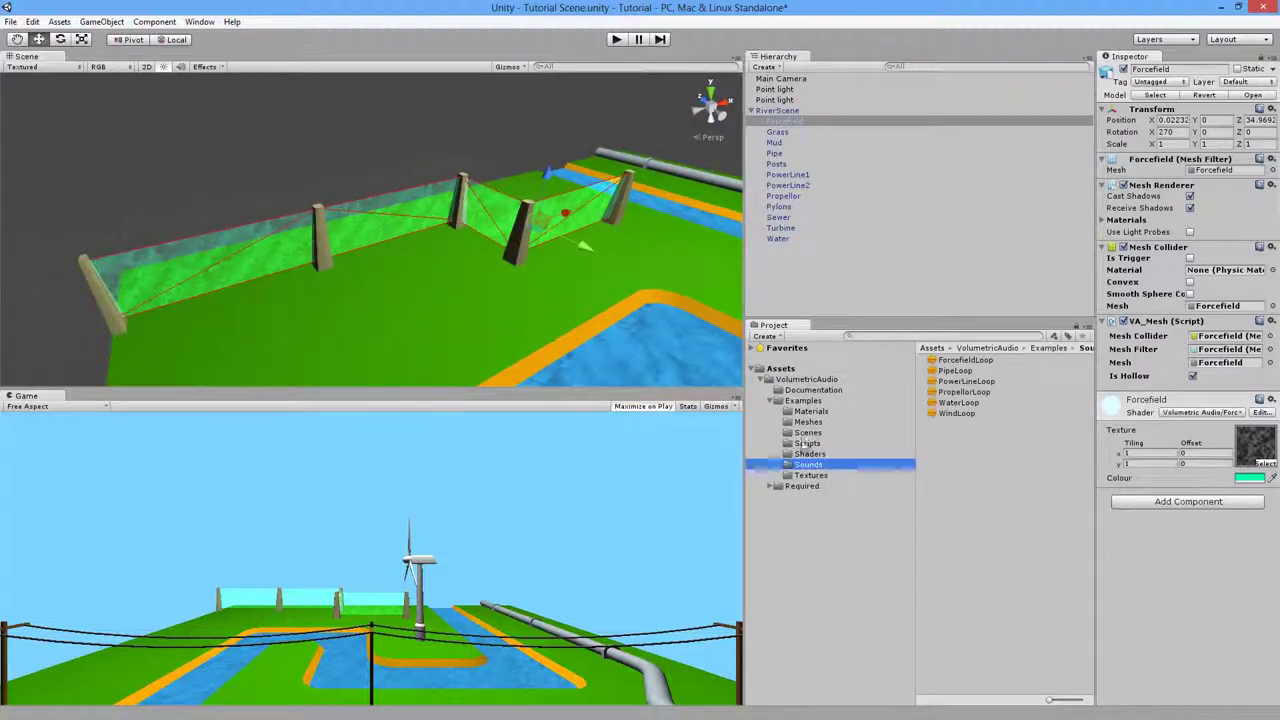
click(955, 361)
drag(957, 364, 798, 283)
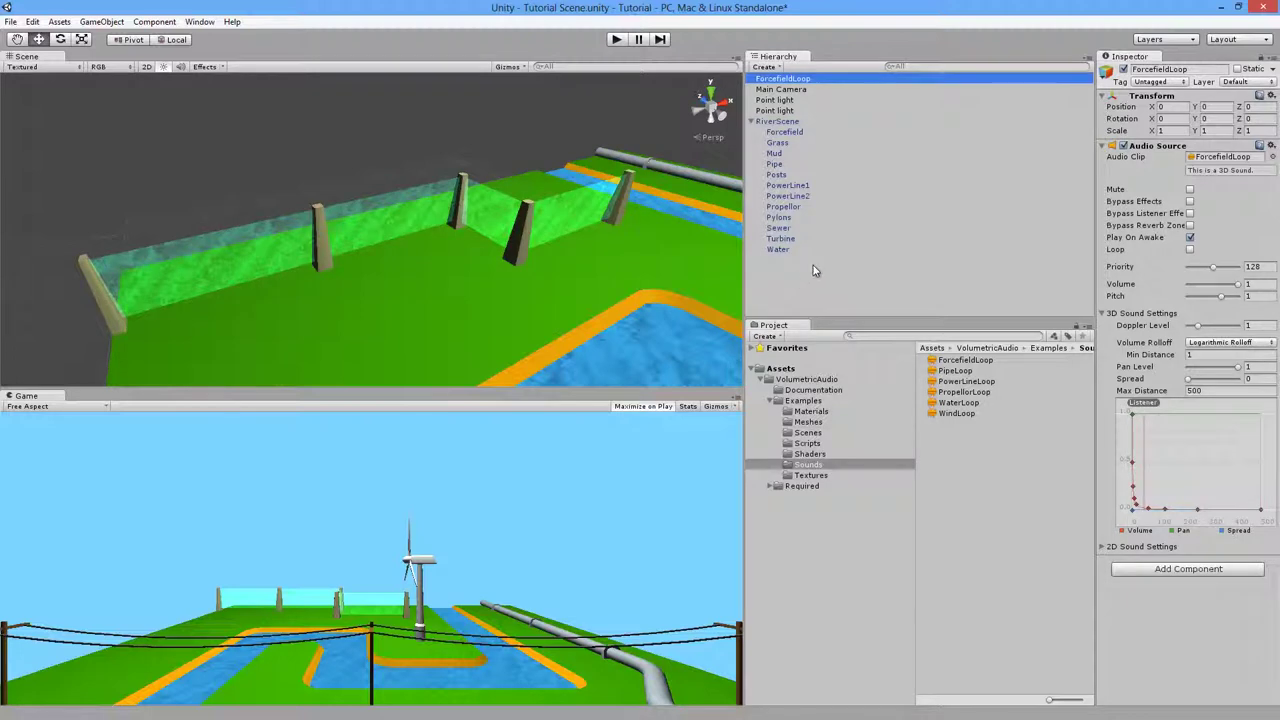
click(1190, 250)
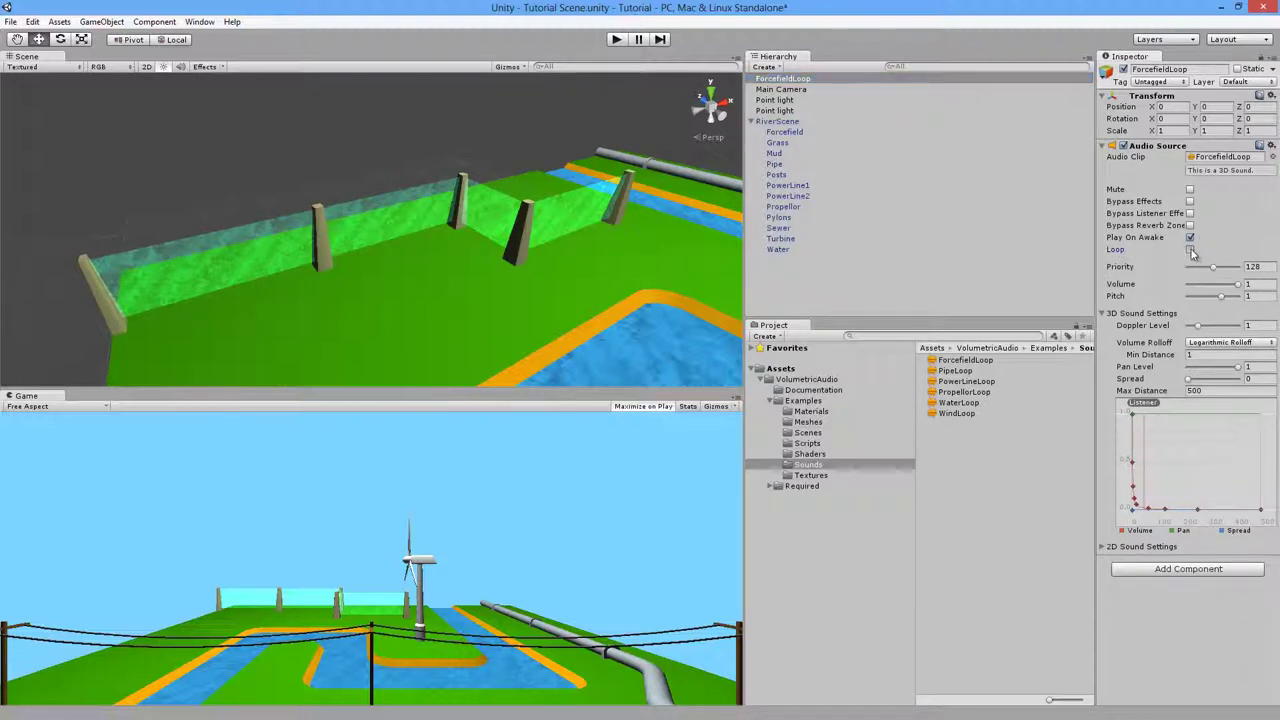
Step: Add a VA Audio Source component to ForcefieldLoop and assign the Forcefield object as its shape
click(154, 21)
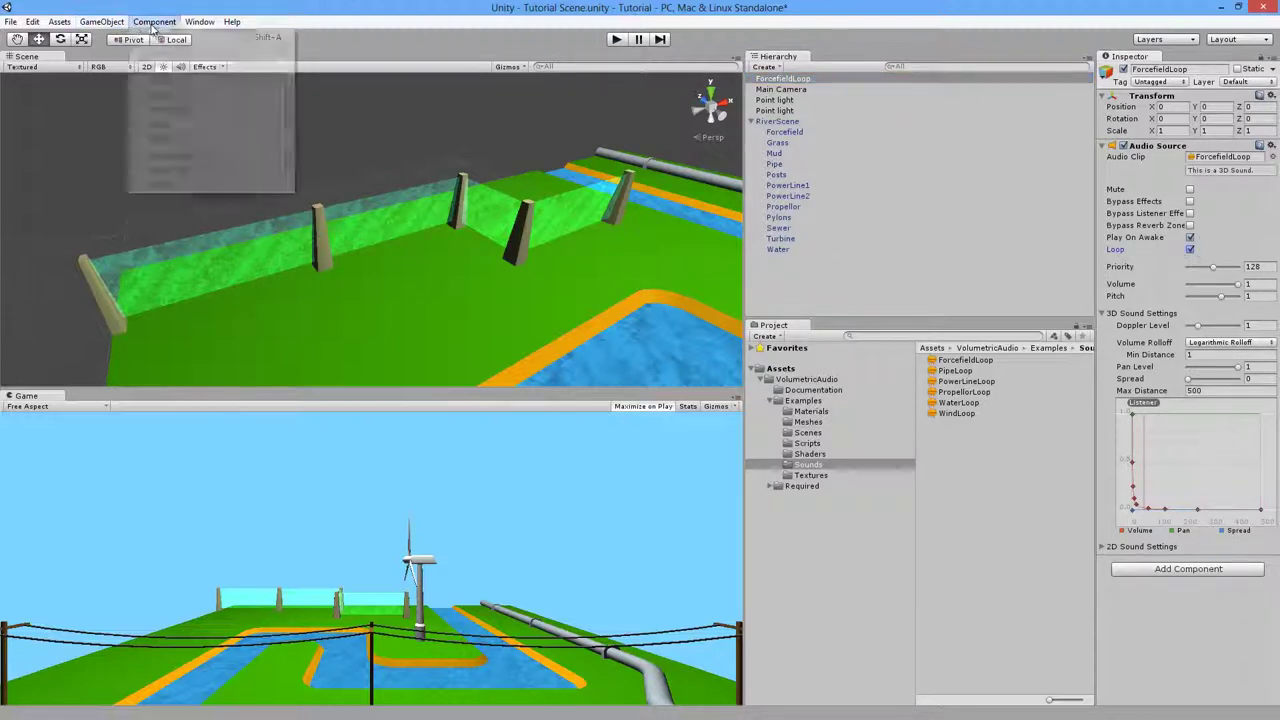
mouse_move(180, 177)
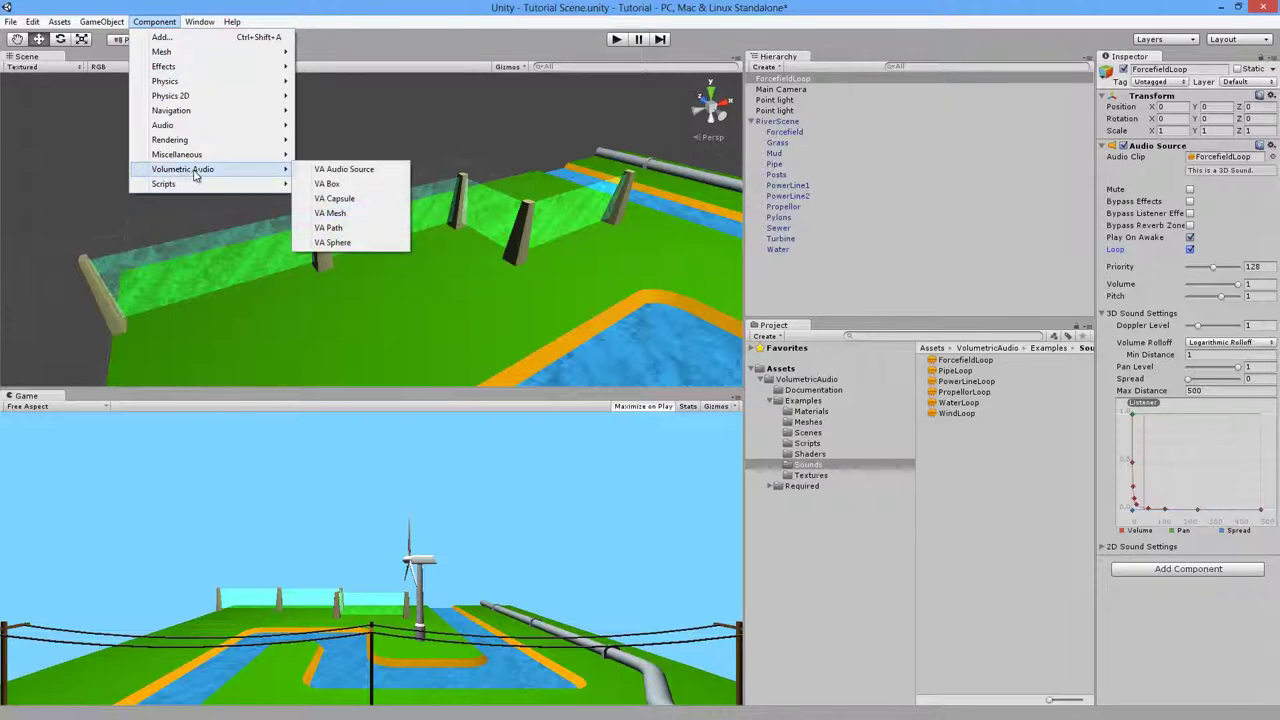
click(344, 170)
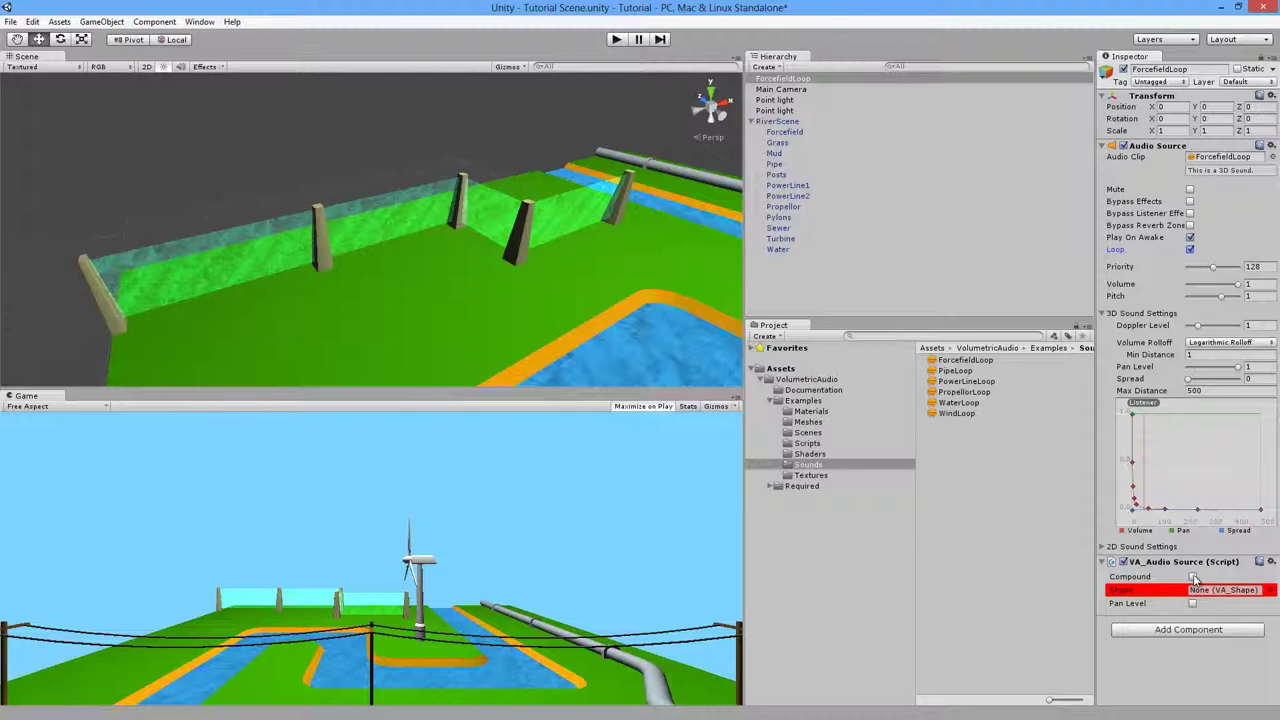
click(785, 132)
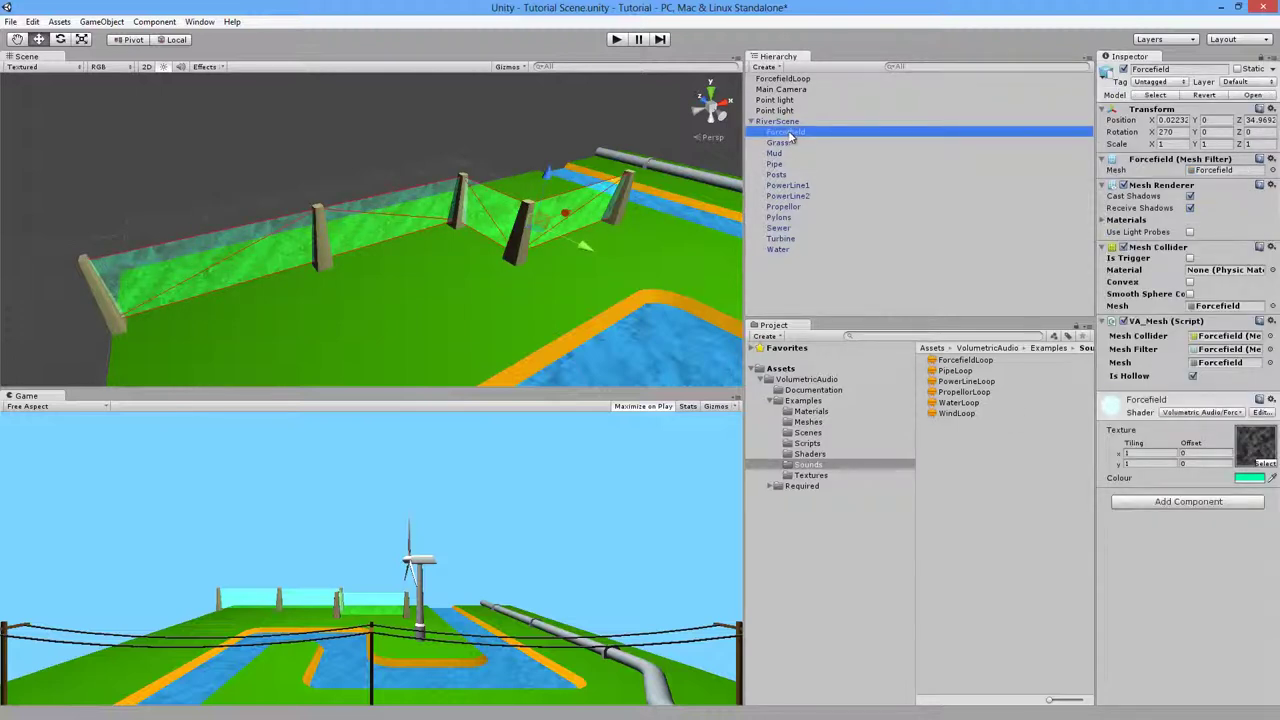
click(785, 79)
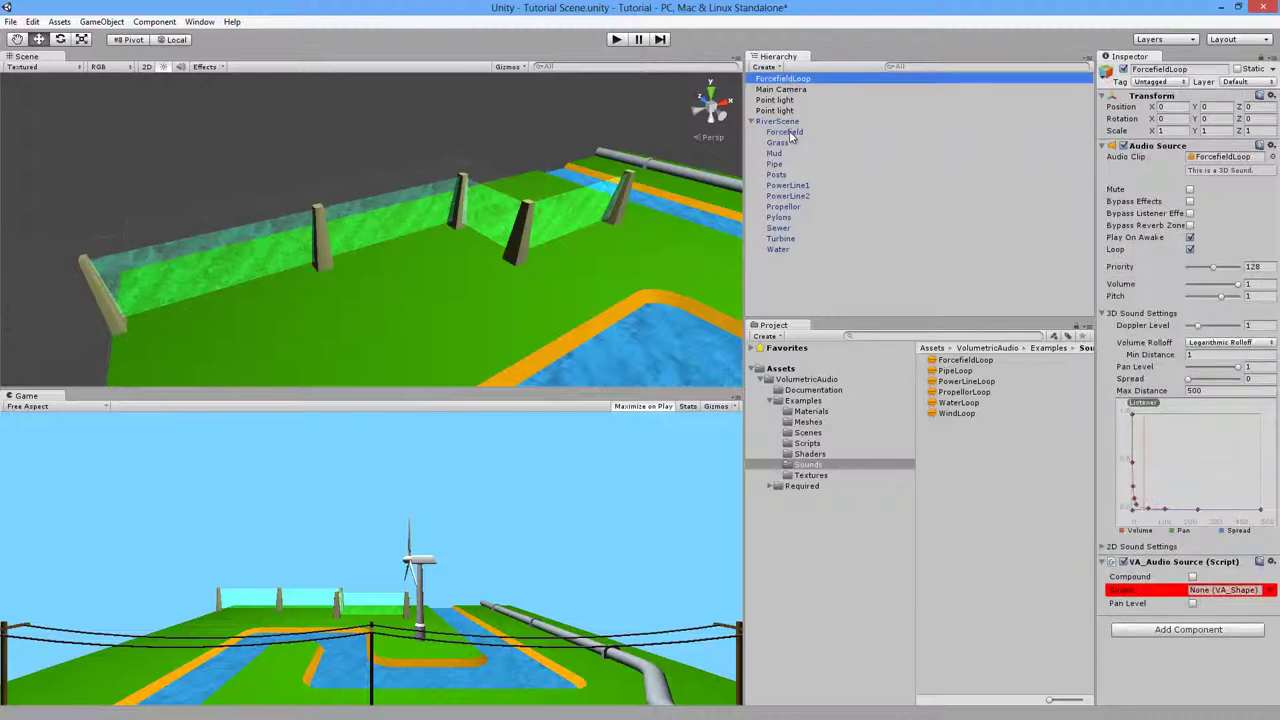
drag(788, 137, 1216, 590)
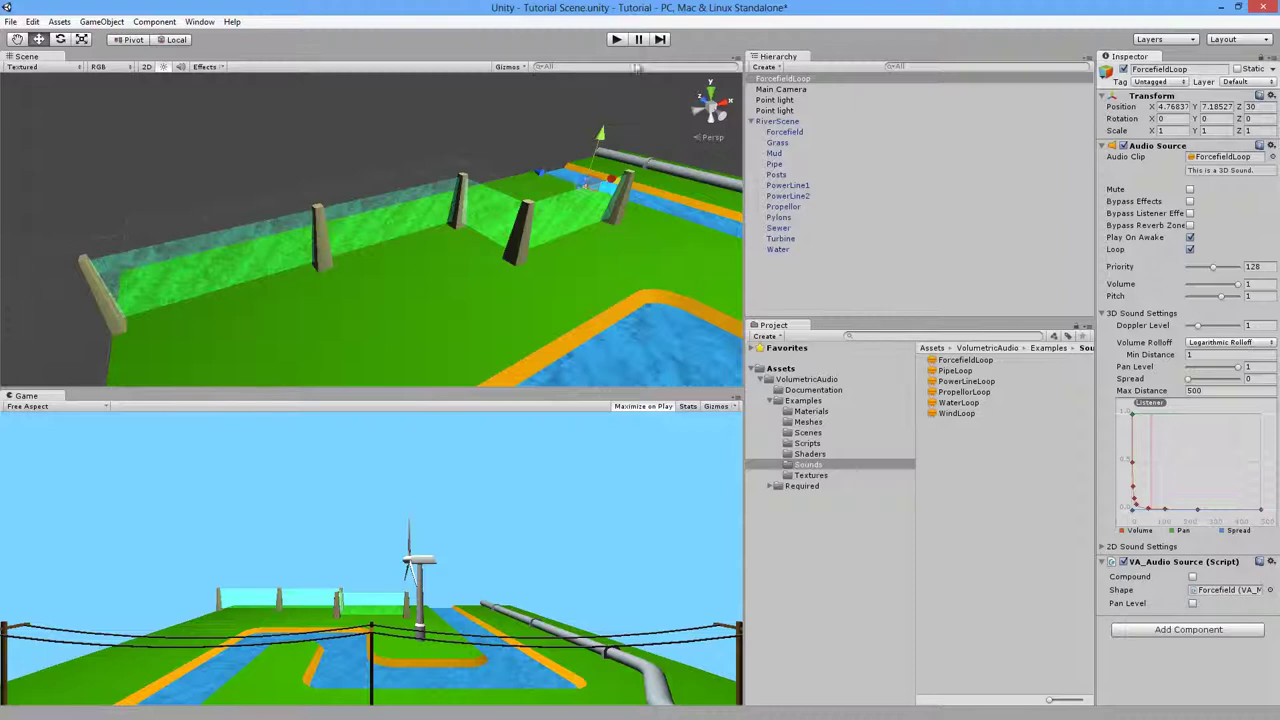
Step: Run the scene, fly the camera up to the forcefield and back to test its sound, and stop playback
click(615, 39)
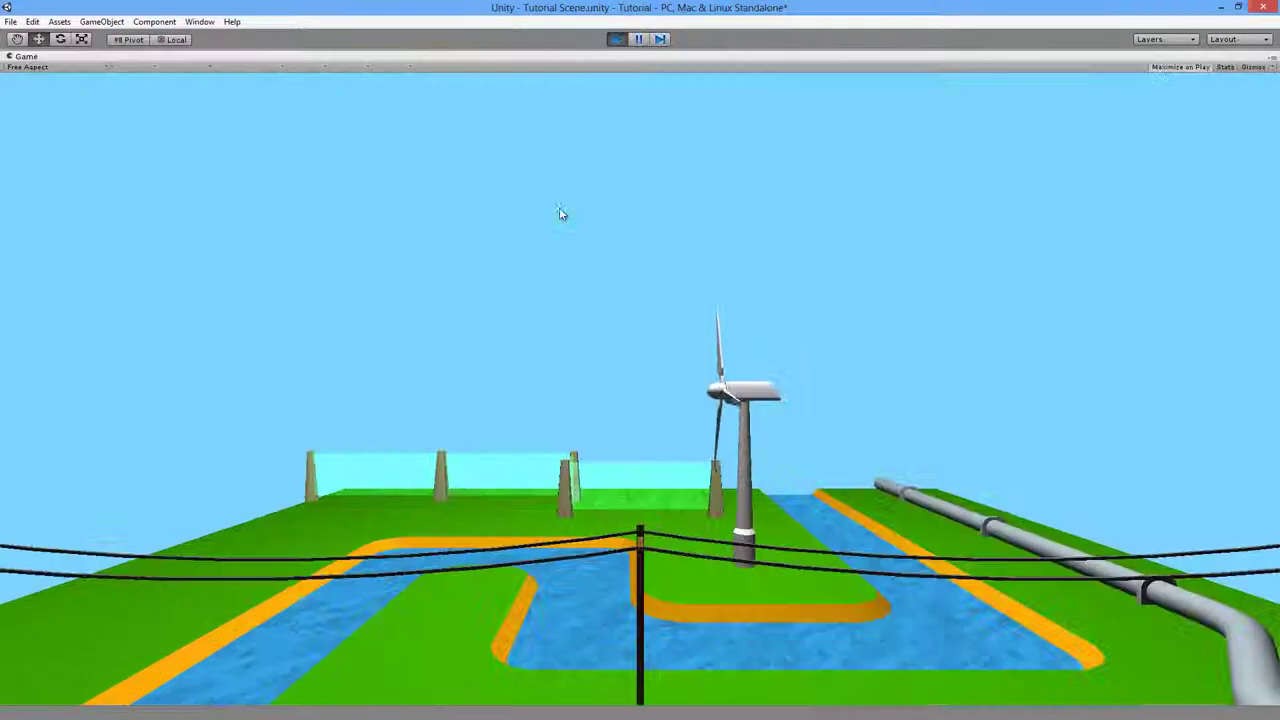
click(507, 409)
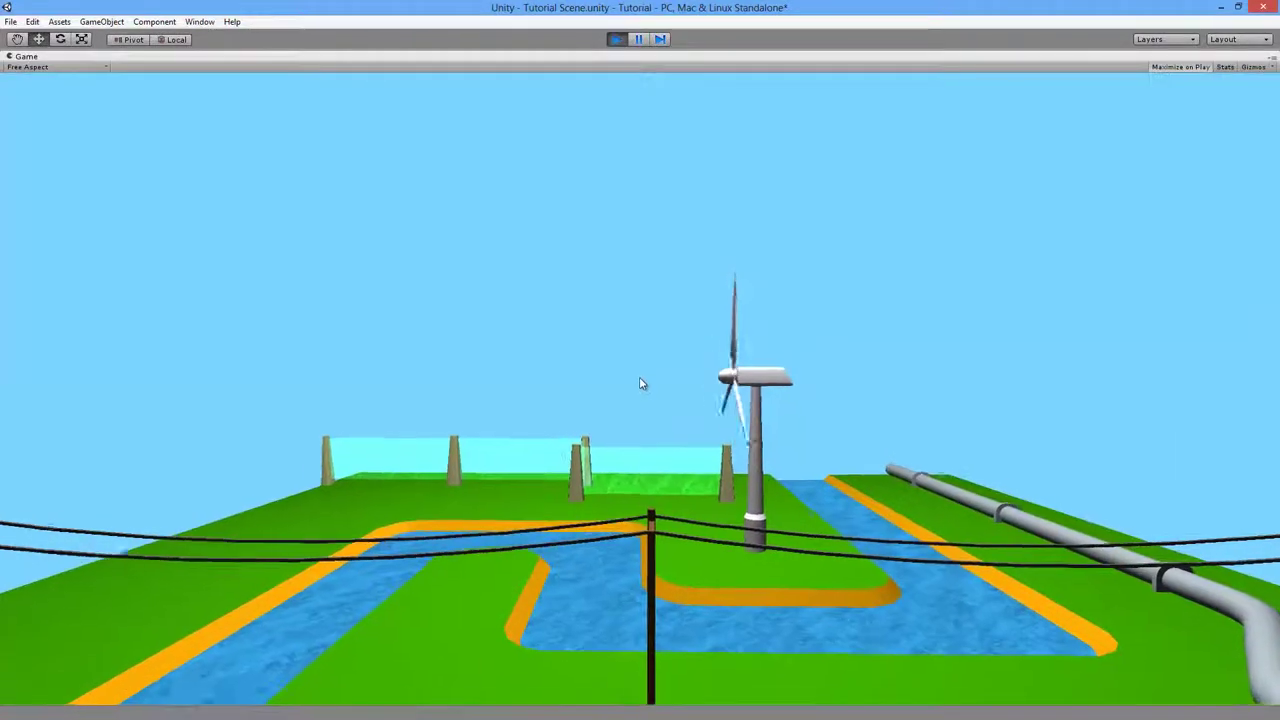
key(w)
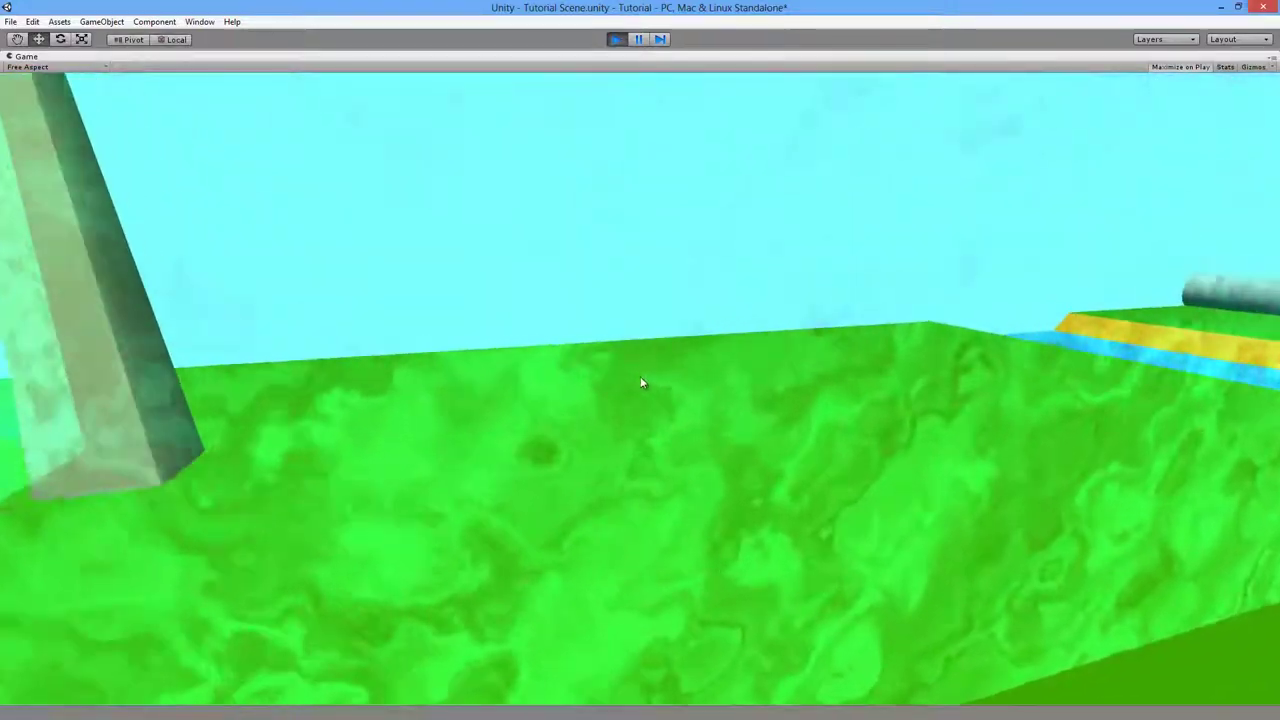
key(s)
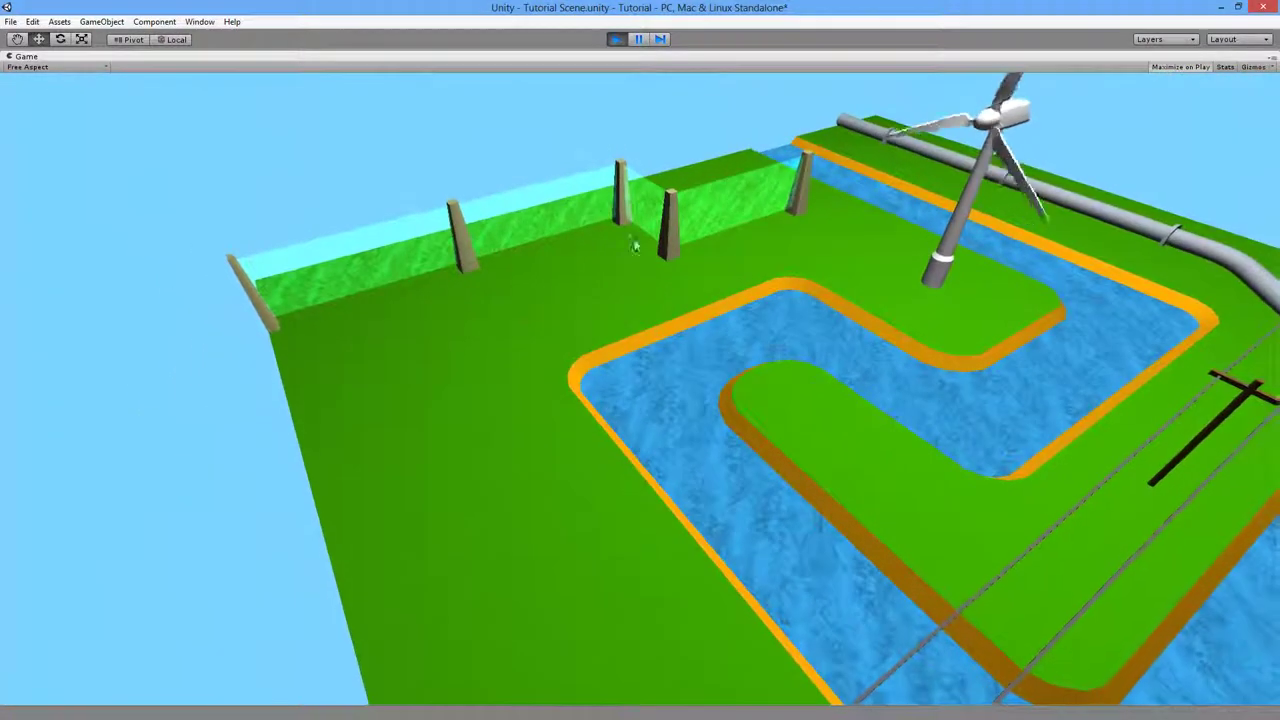
click(621, 42)
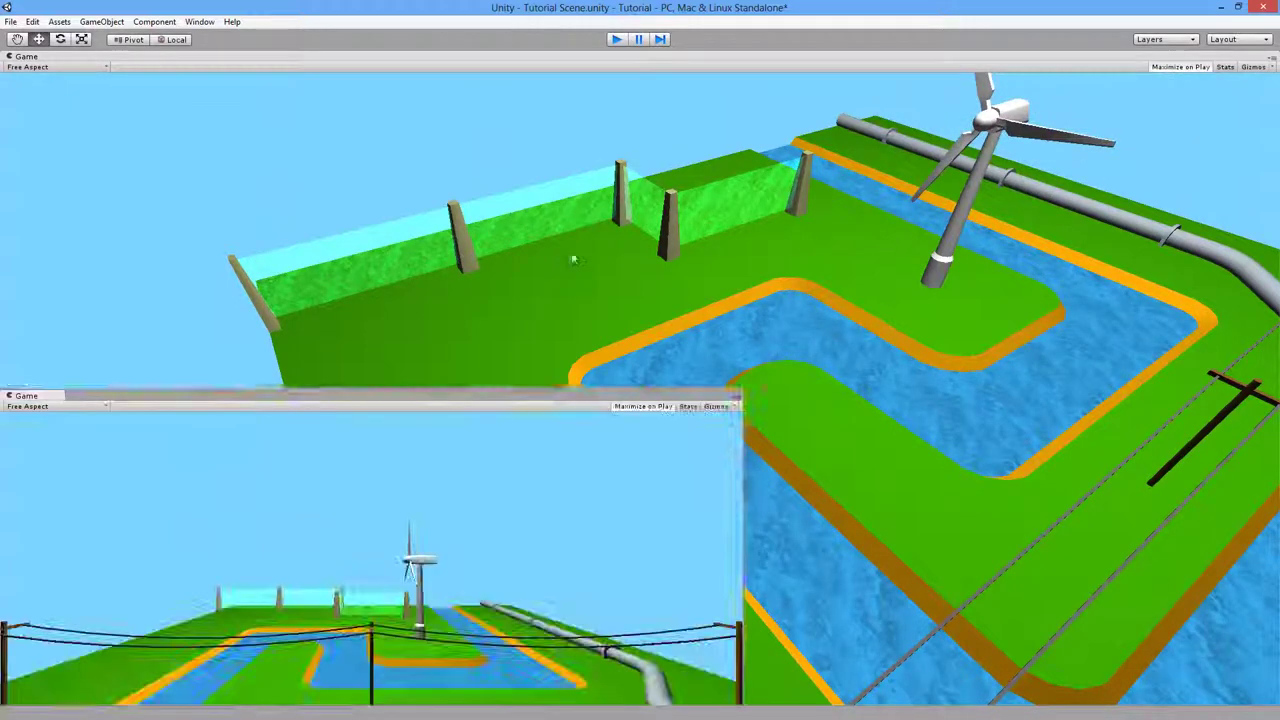
Step: Add a VA Mesh component to the Water object of the river
alt+drag(446, 313, 485, 343)
click(316, 288)
click(269, 262)
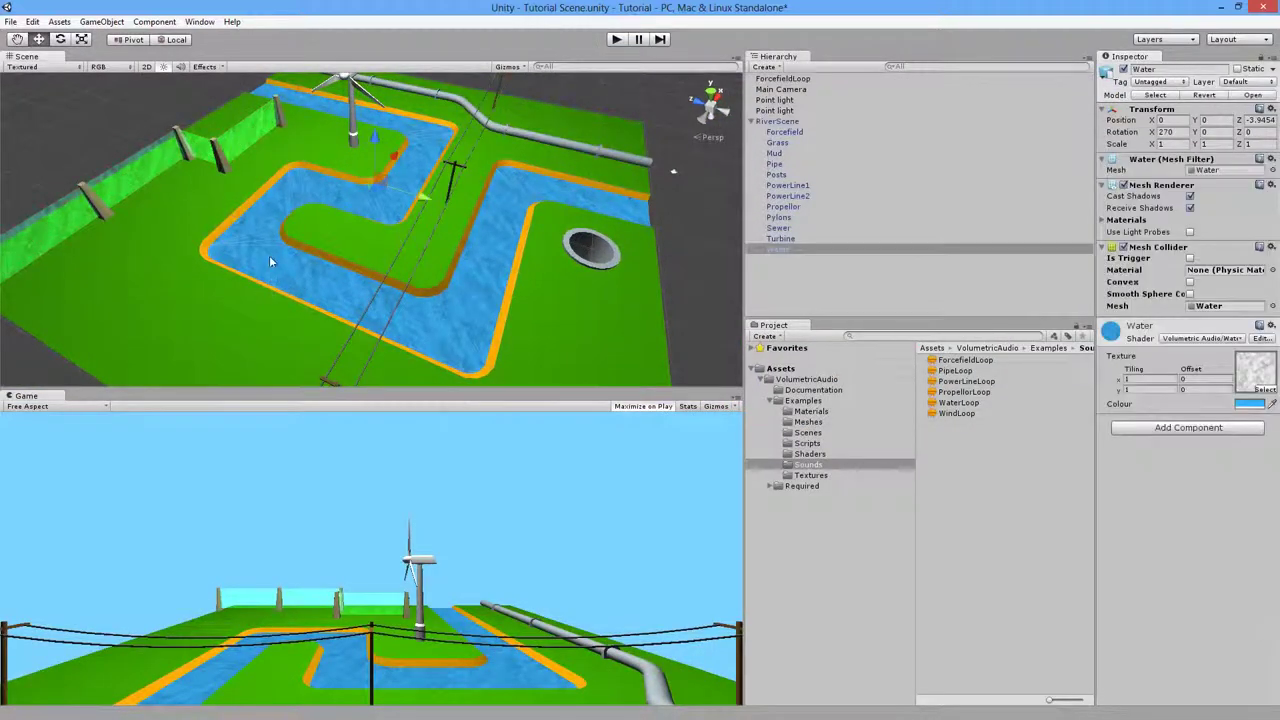
click(156, 23)
mouse_move(200, 172)
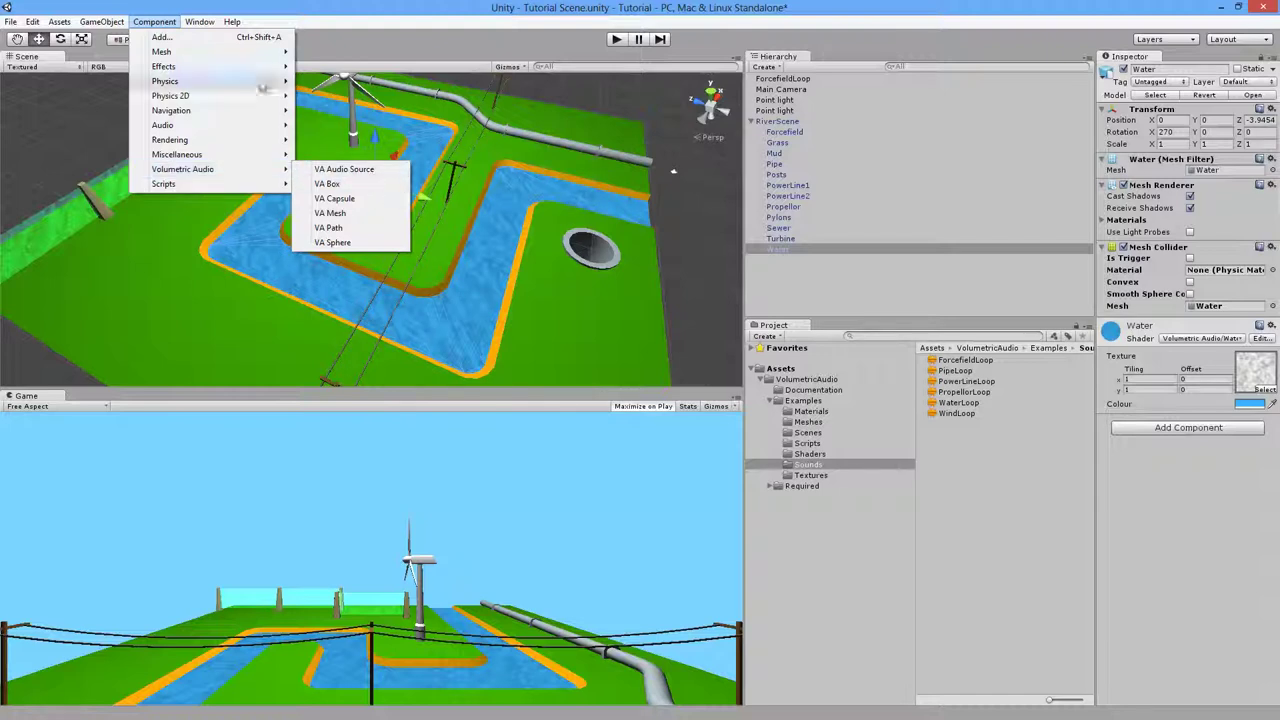
mouse_move(254, 171)
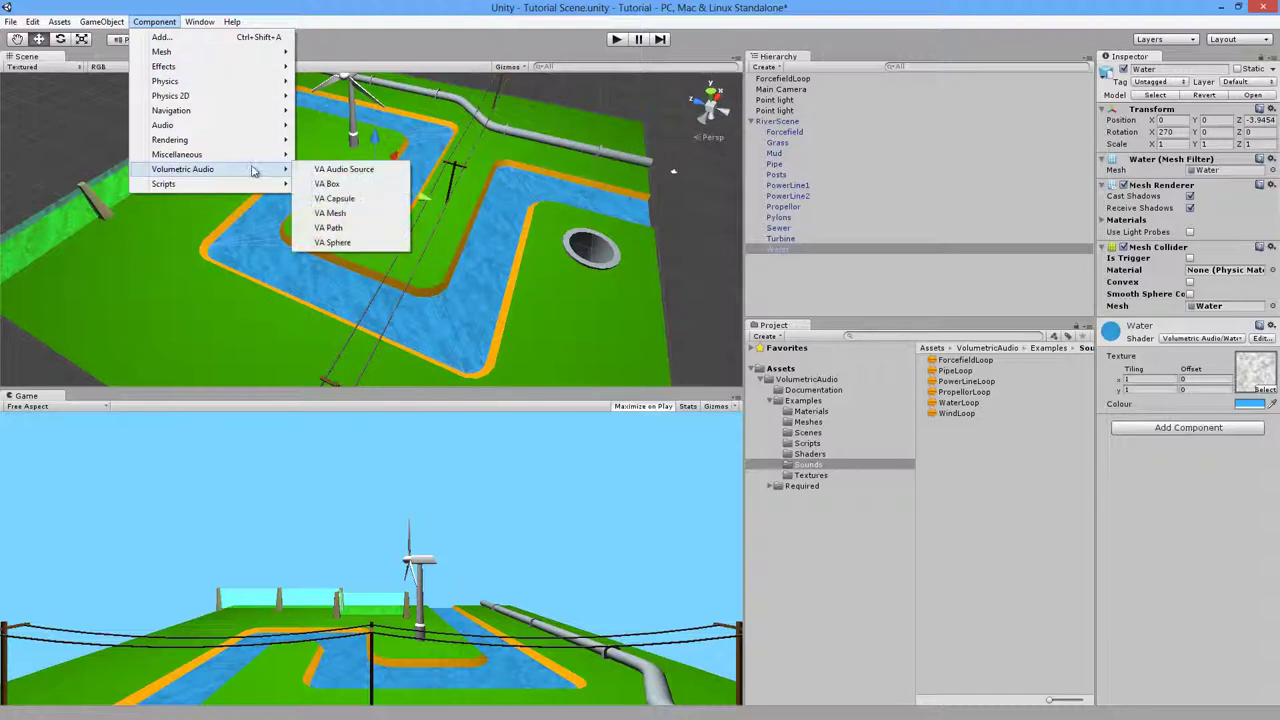
click(333, 213)
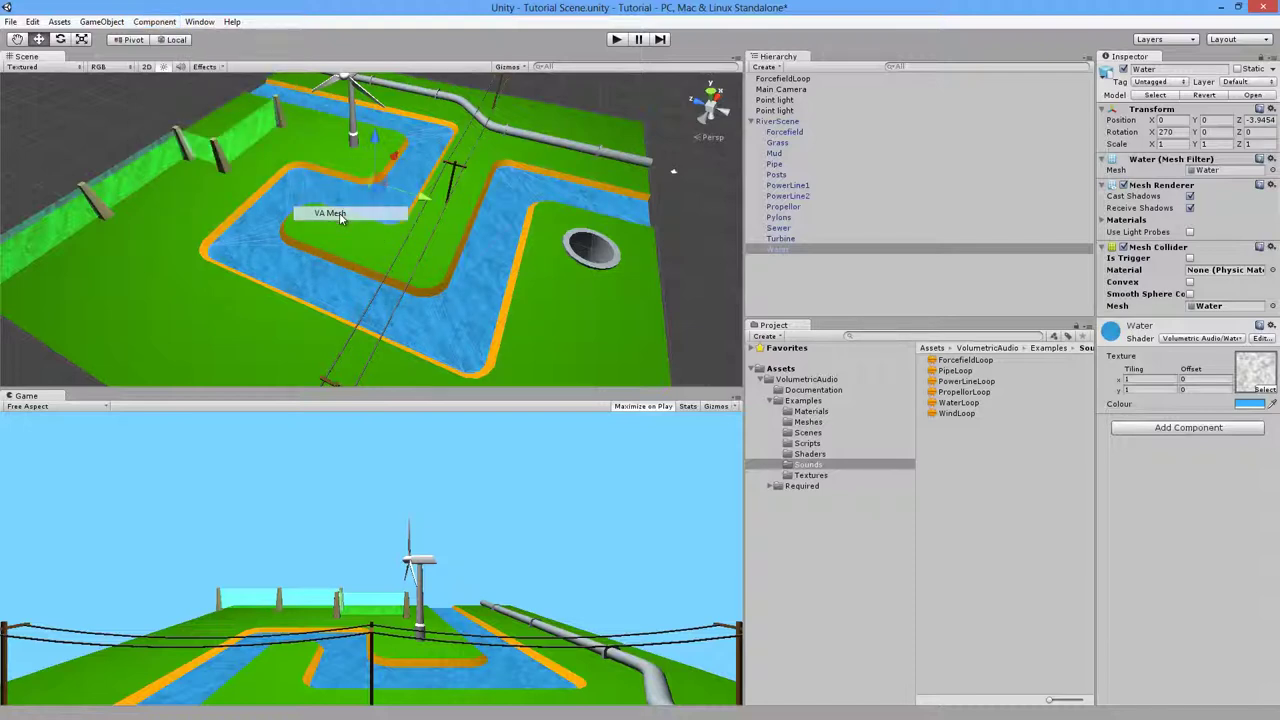
Step: Place the WaterLoop sound in the scene as an audio source and enable looping
click(958, 403)
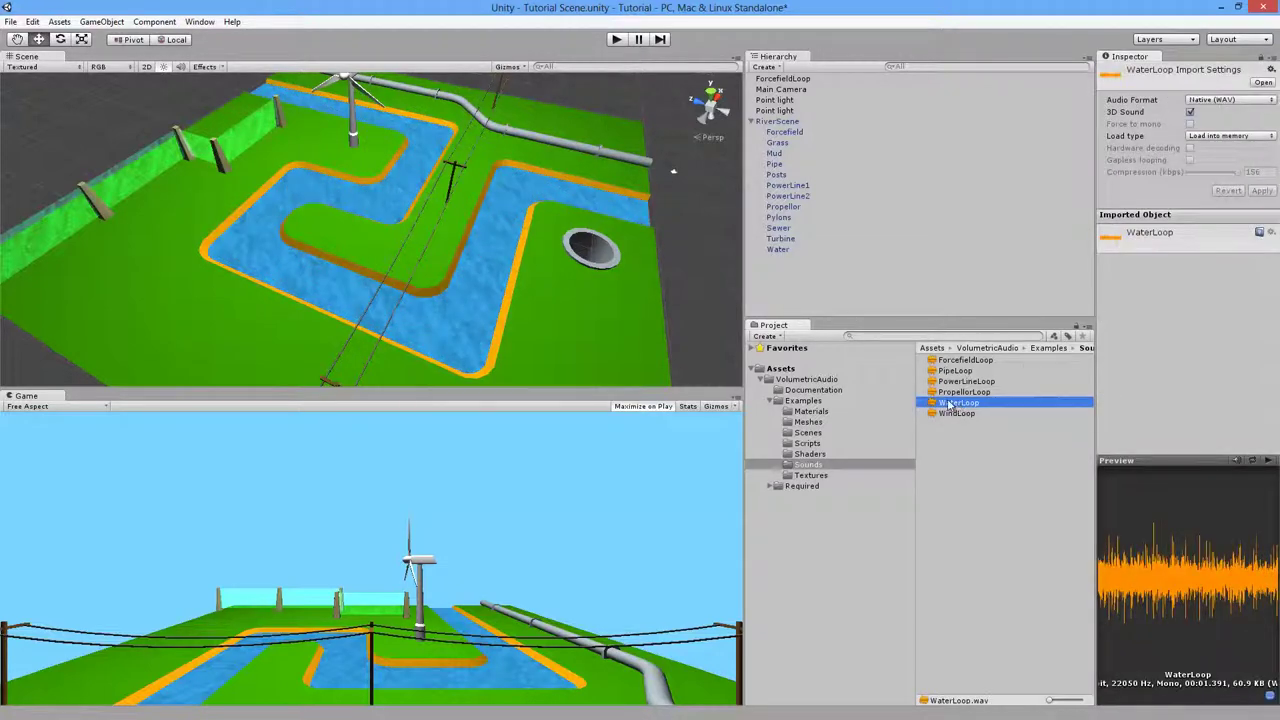
drag(835, 315, 824, 313)
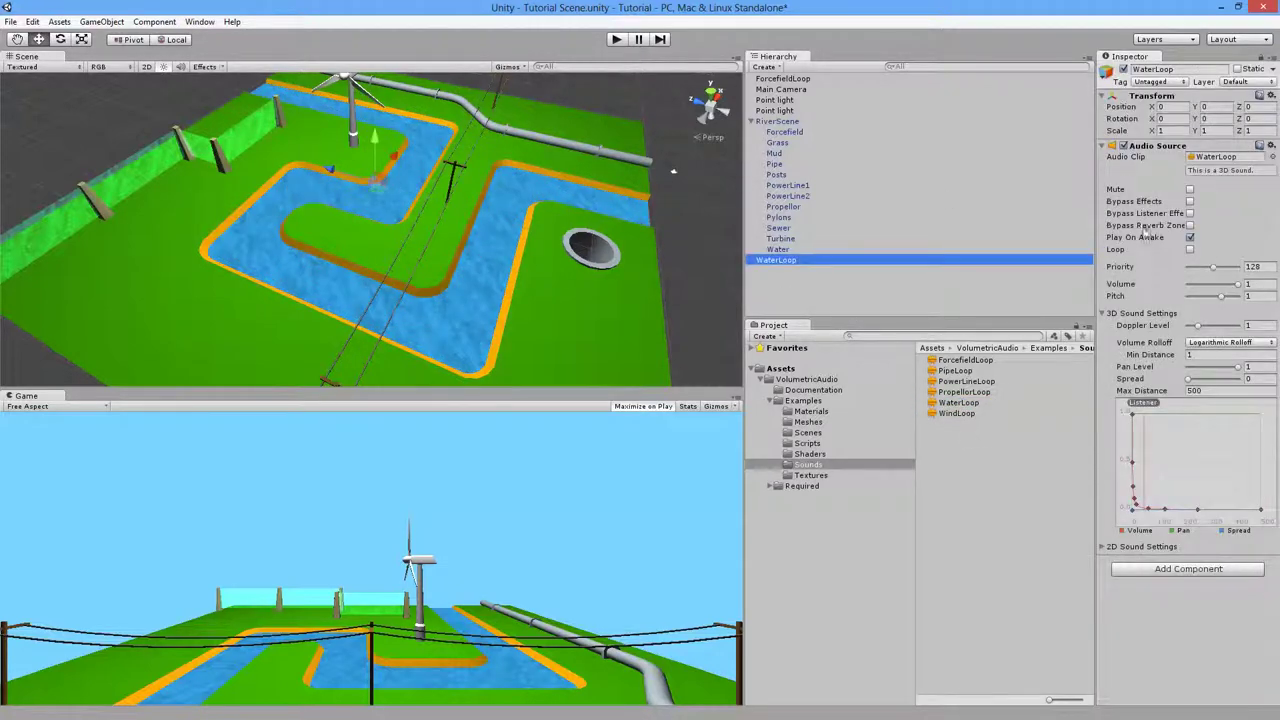
click(1190, 250)
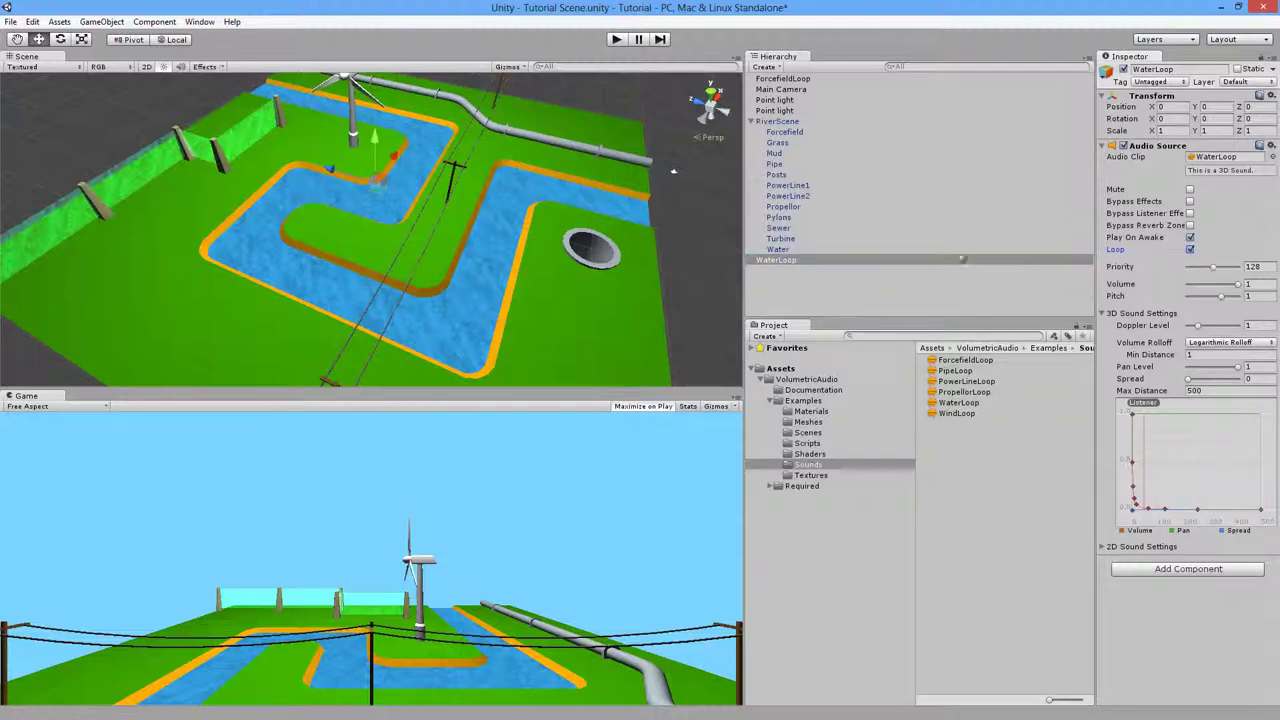
Step: Add a VA Audio Source component to WaterLoop and assign the Water object as its shape
click(154, 21)
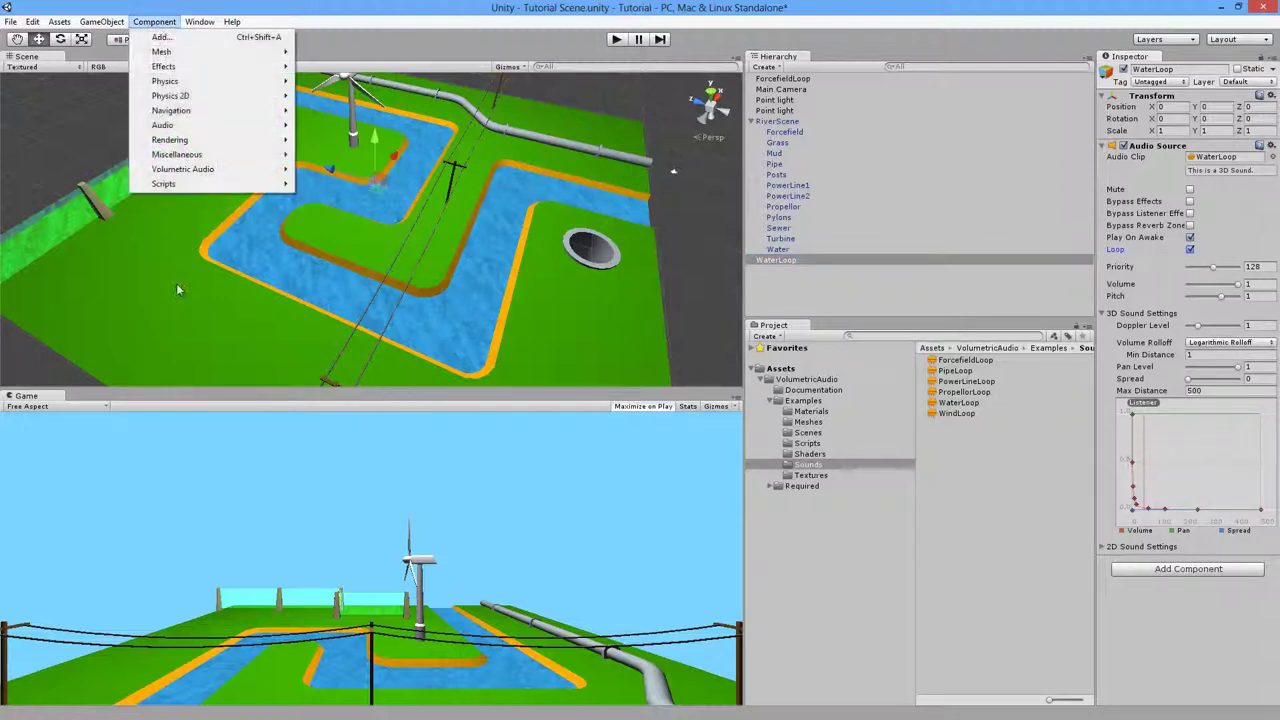
click(333, 170)
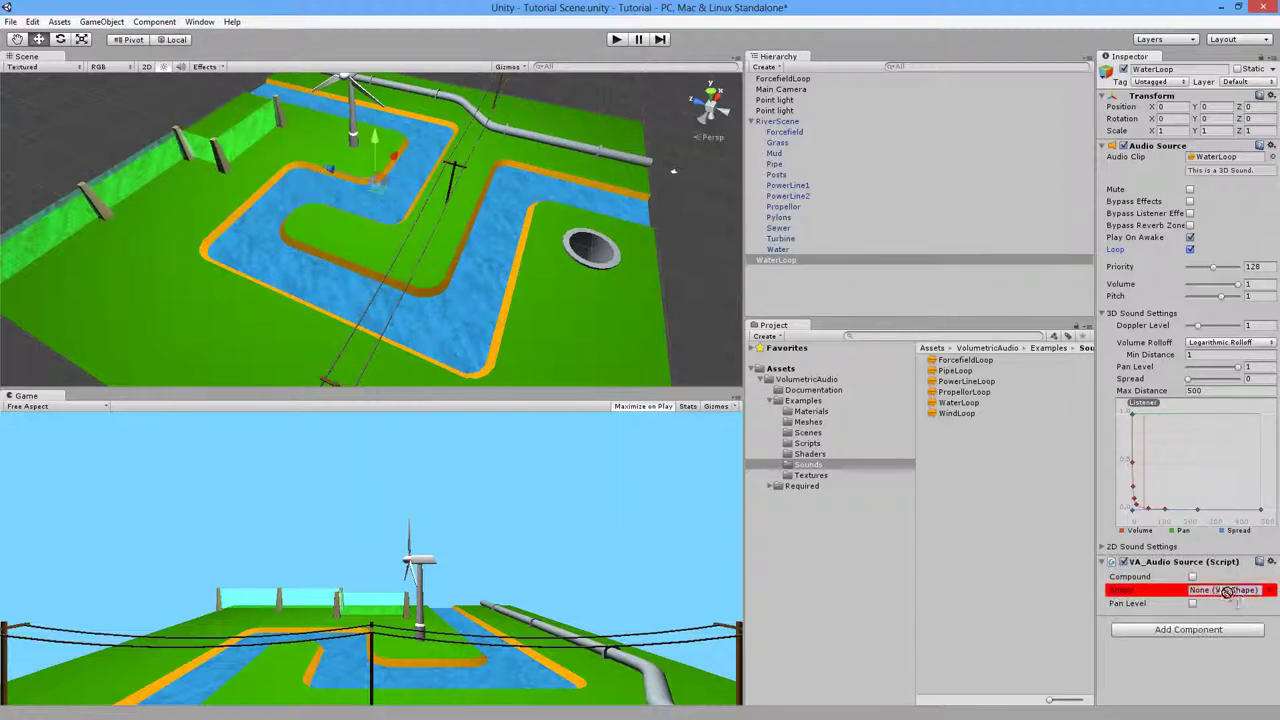
drag(1227, 592, 1227, 592)
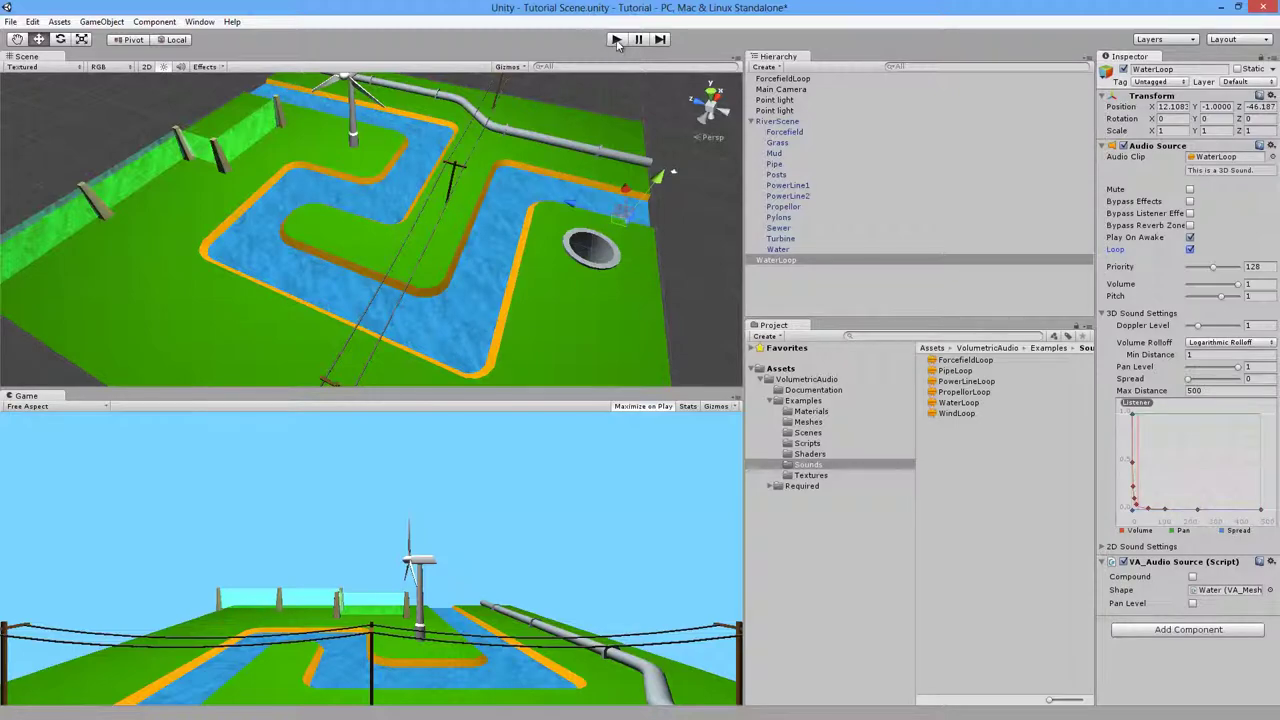
Step: Run the scene, fly the camera around the river to test the water sound, and stop playback
click(616, 40)
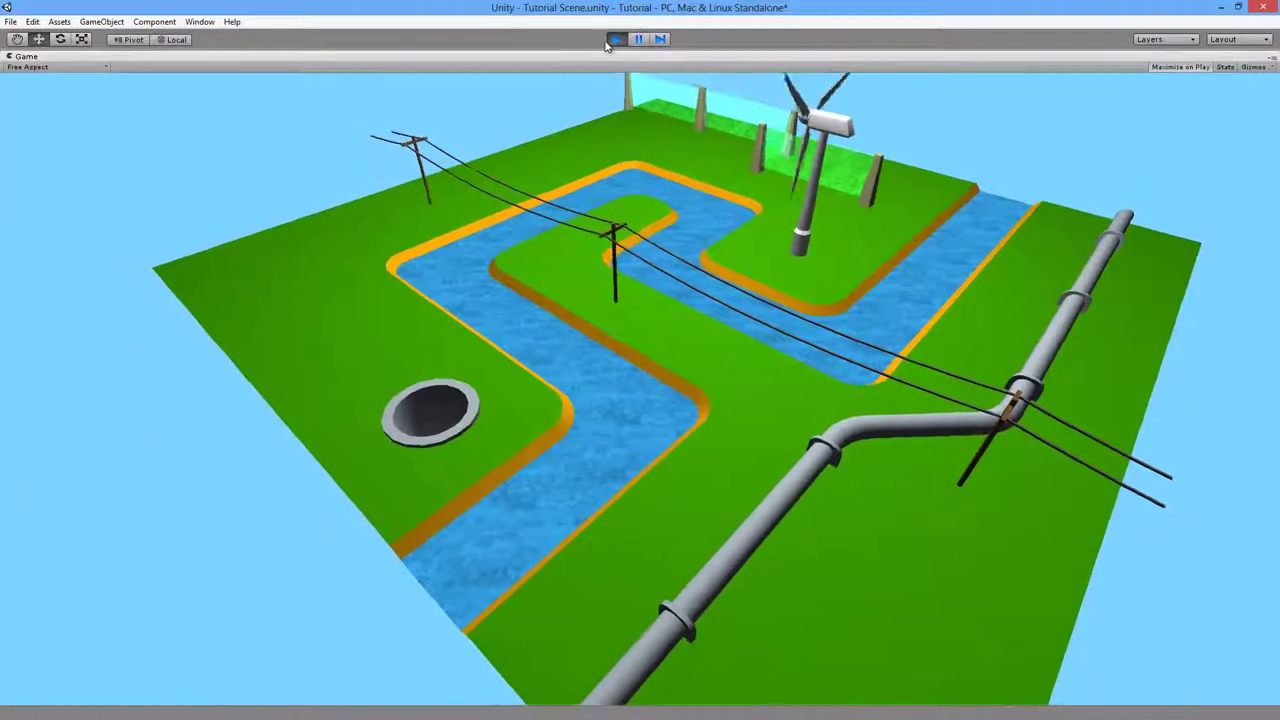
click(607, 41)
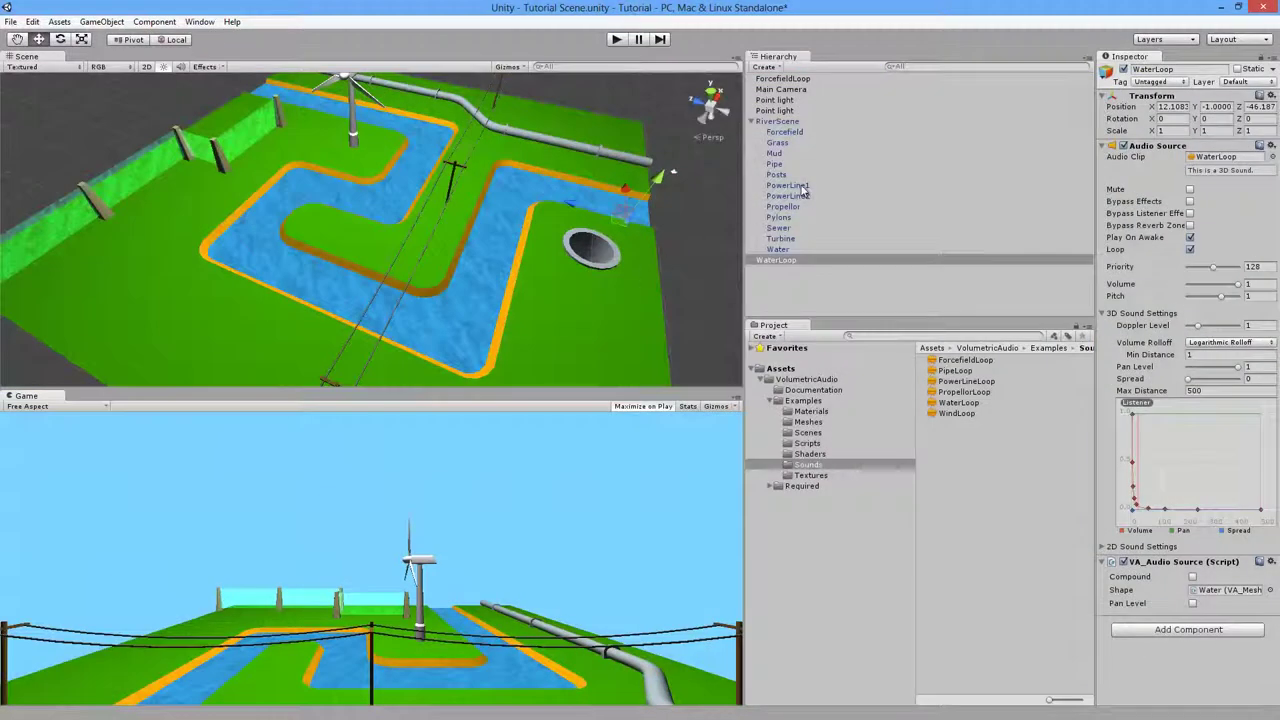
Step: Add a VA Mesh component to both the PowerLine1 and PowerLine2 objects
click(788, 186)
shift+click(795, 196)
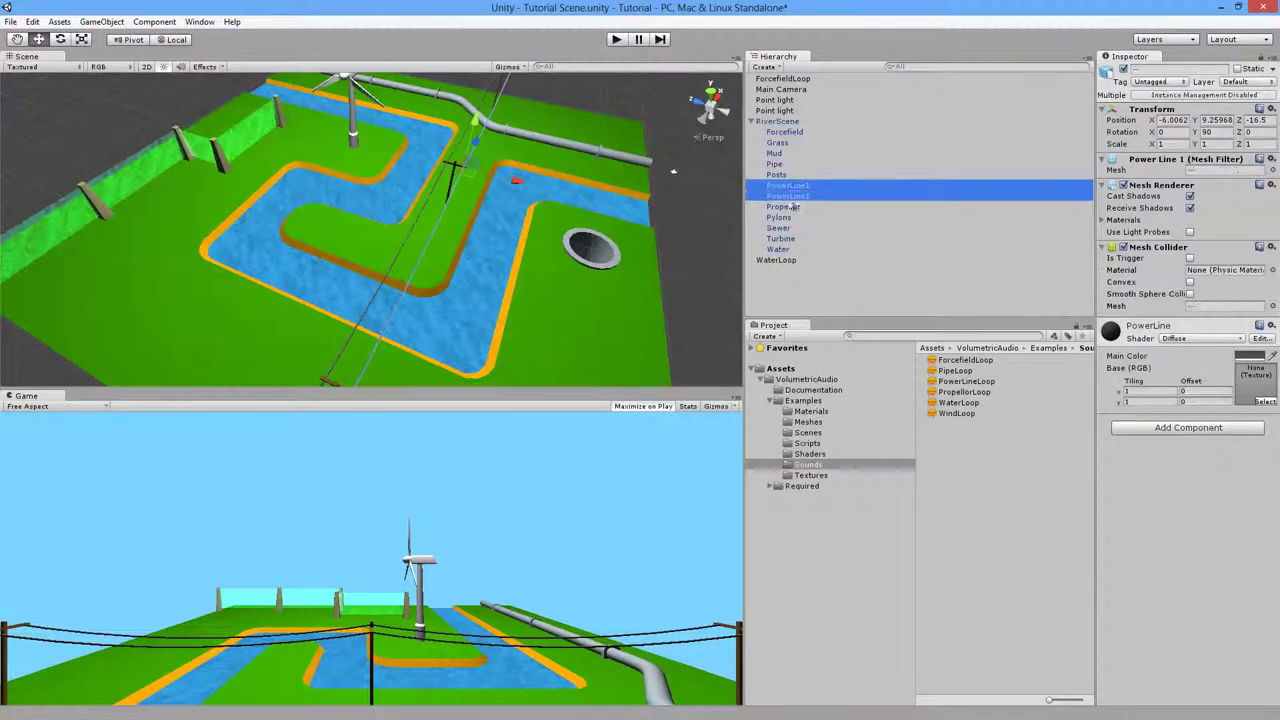
click(132, 23)
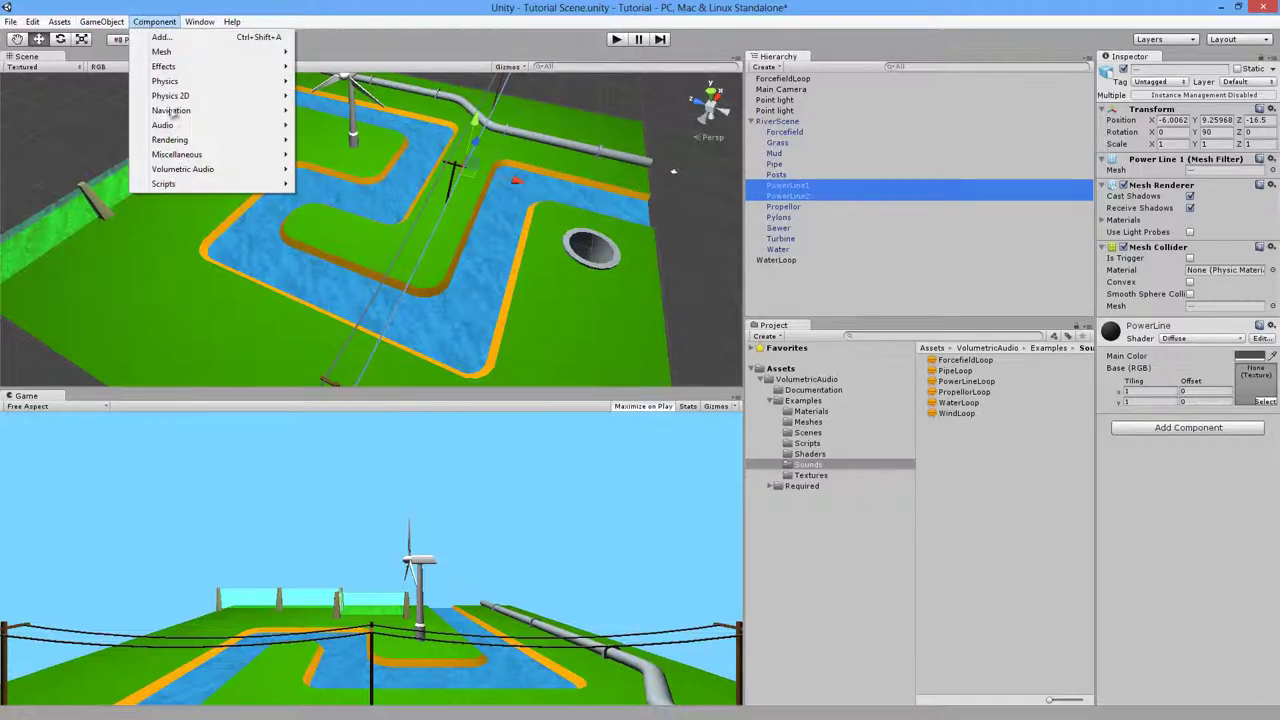
mouse_move(190, 169)
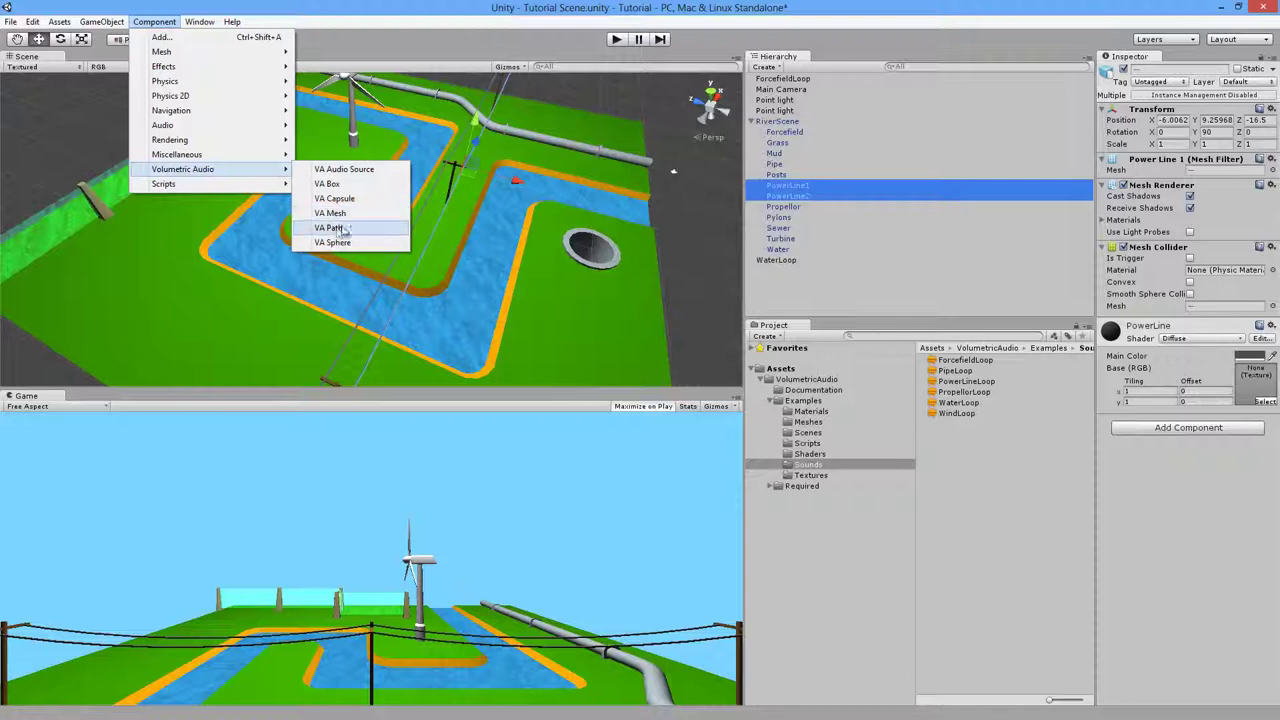
click(332, 213)
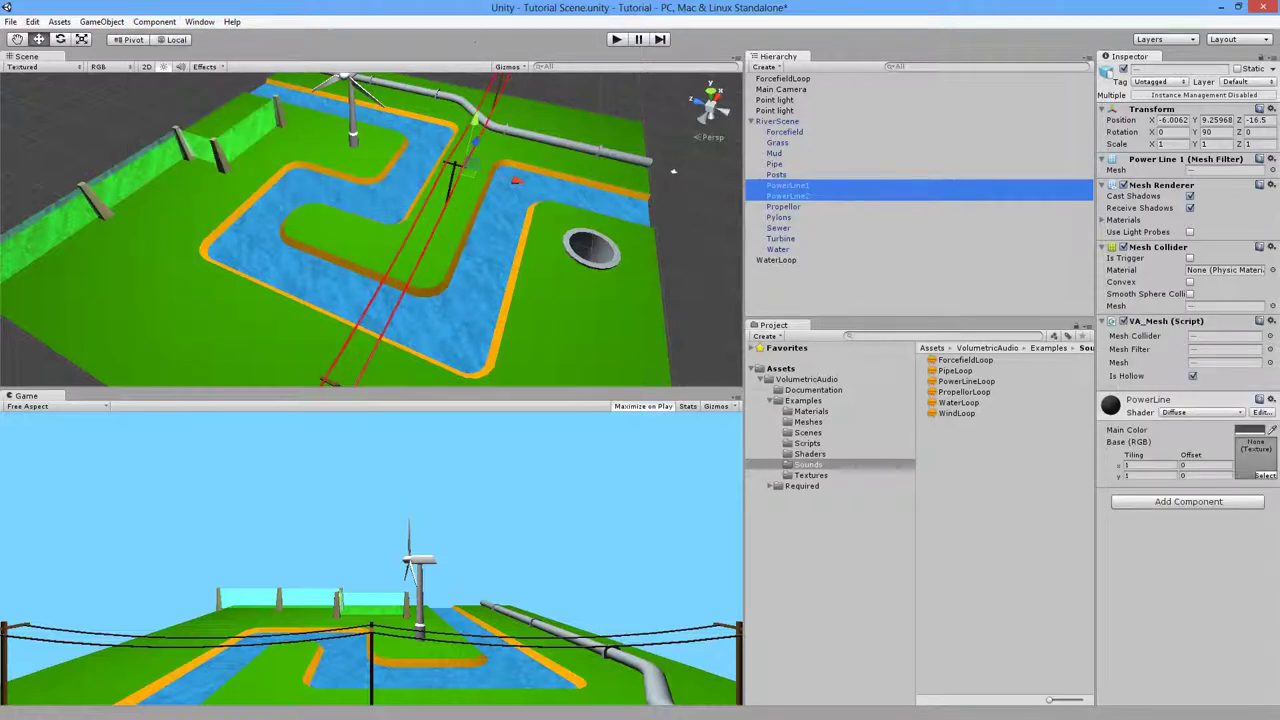
Step: Place two PowerLineLoop sounds in the scene and add a VA Audio Source component to both
drag(962, 386, 782, 304)
drag(966, 384, 790, 305)
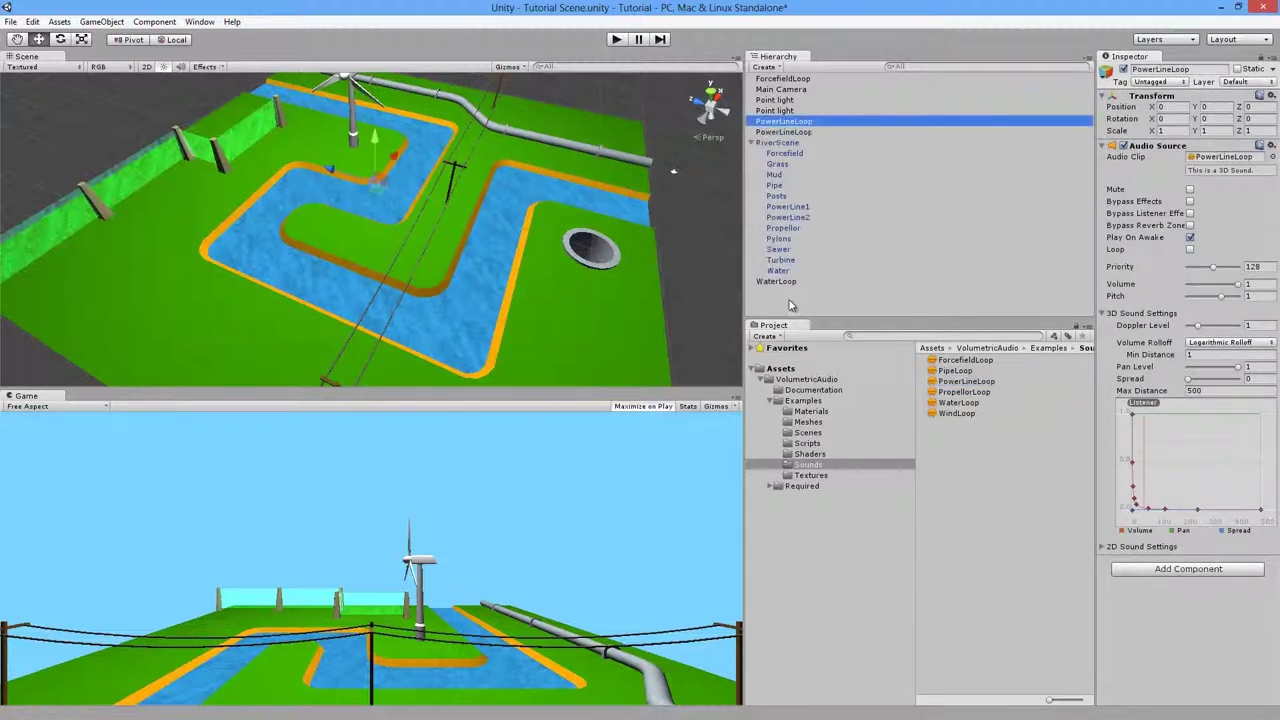
shift+click(794, 133)
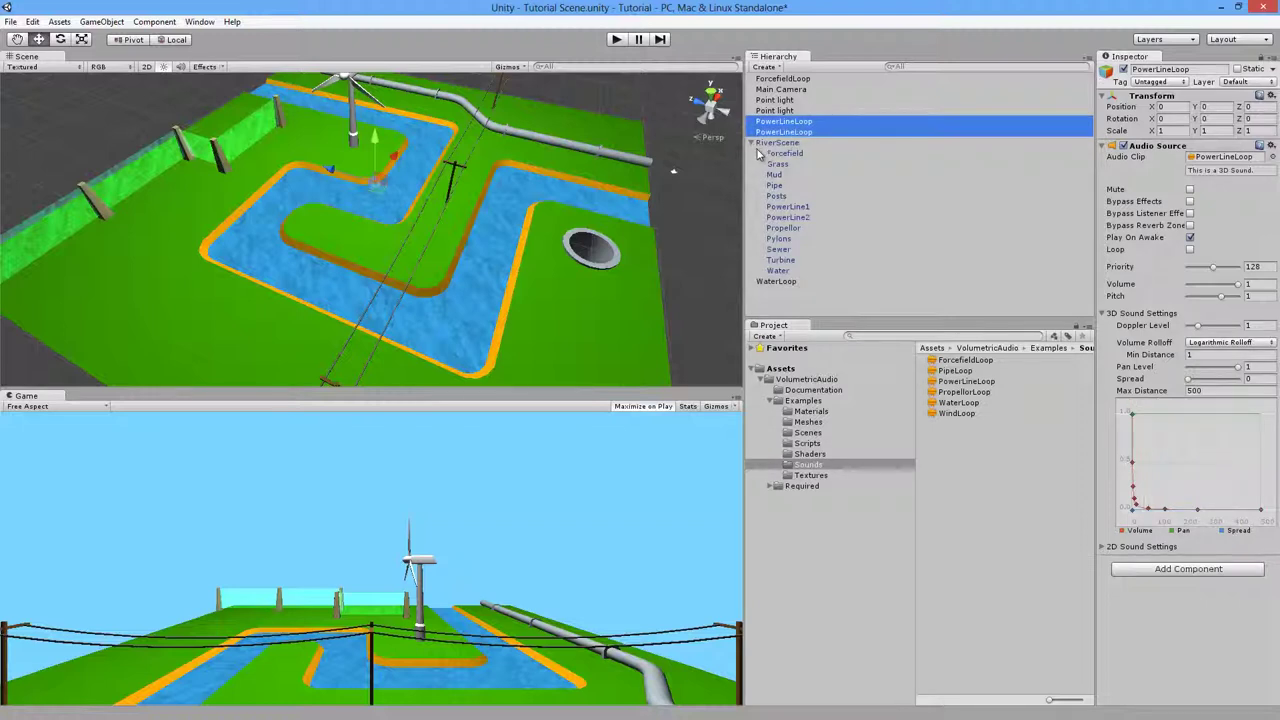
click(154, 21)
mouse_move(183, 169)
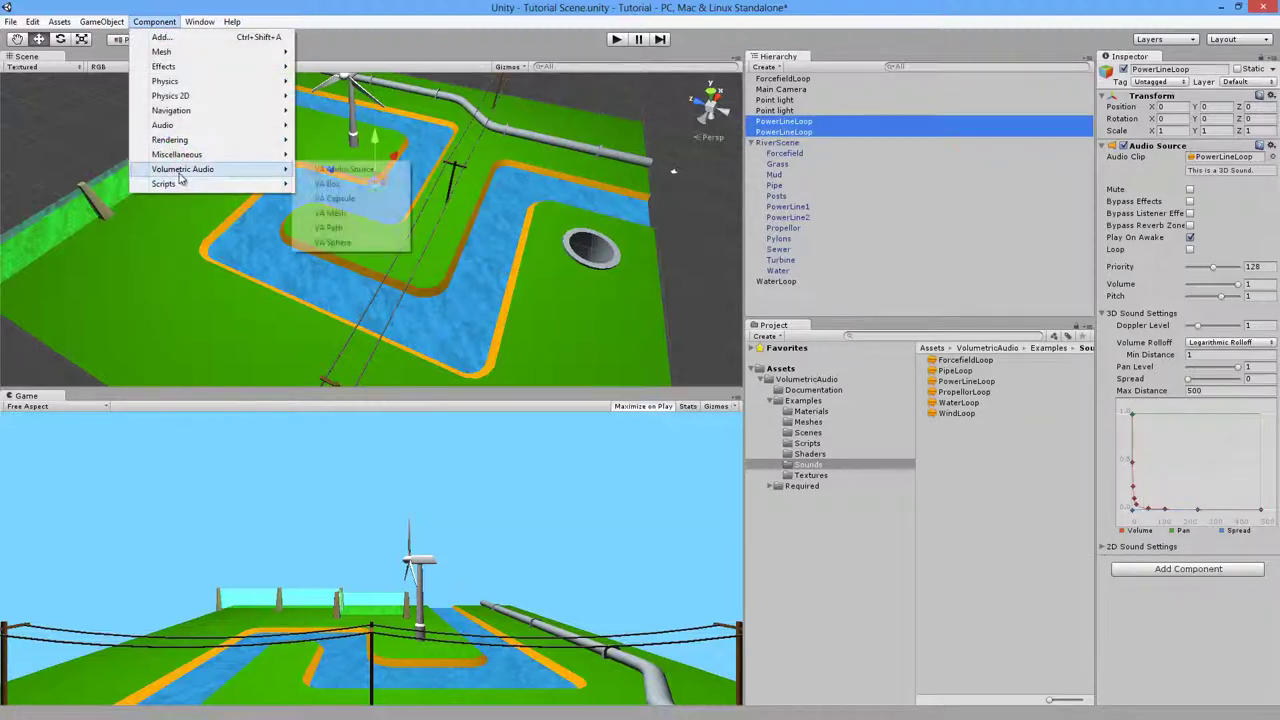
click(340, 169)
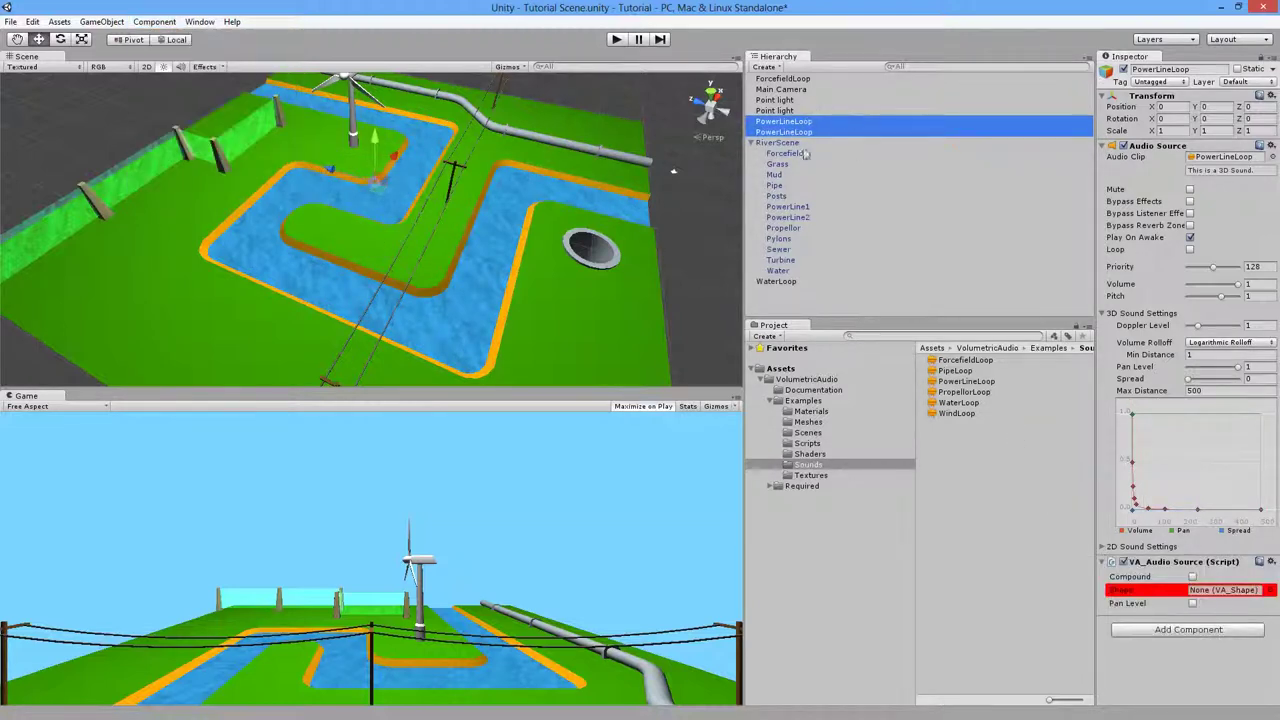
Step: Assign PowerLine1 as the shape of the first PowerLineLoop source and PowerLine2 as the shape of the second
click(795, 112)
click(800, 131)
click(807, 122)
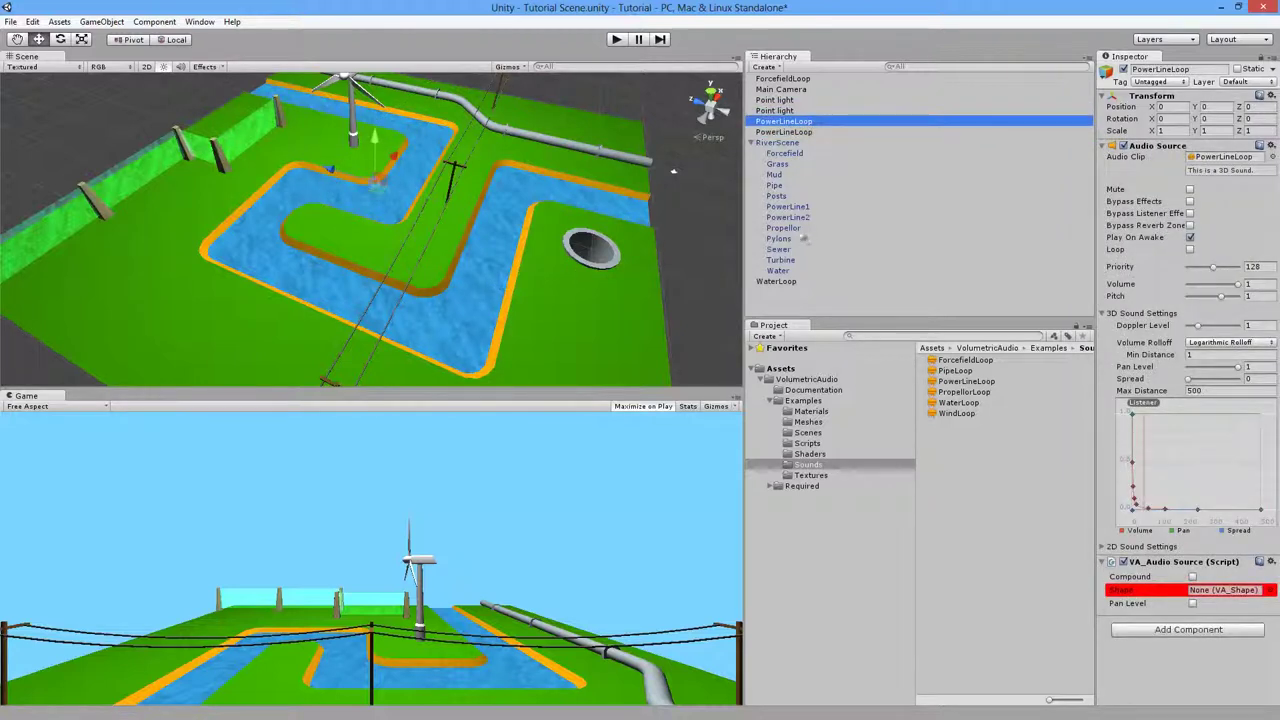
drag(797, 208, 1225, 590)
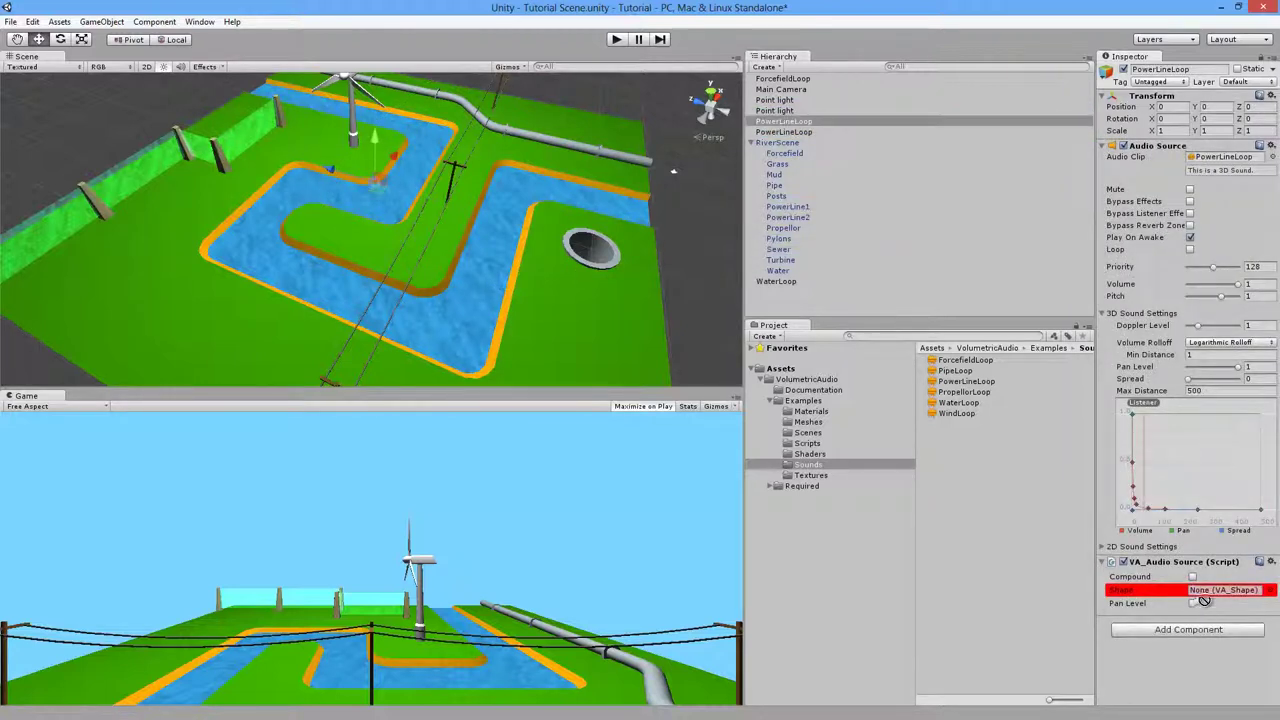
click(813, 131)
drag(800, 217, 1225, 590)
click(816, 122)
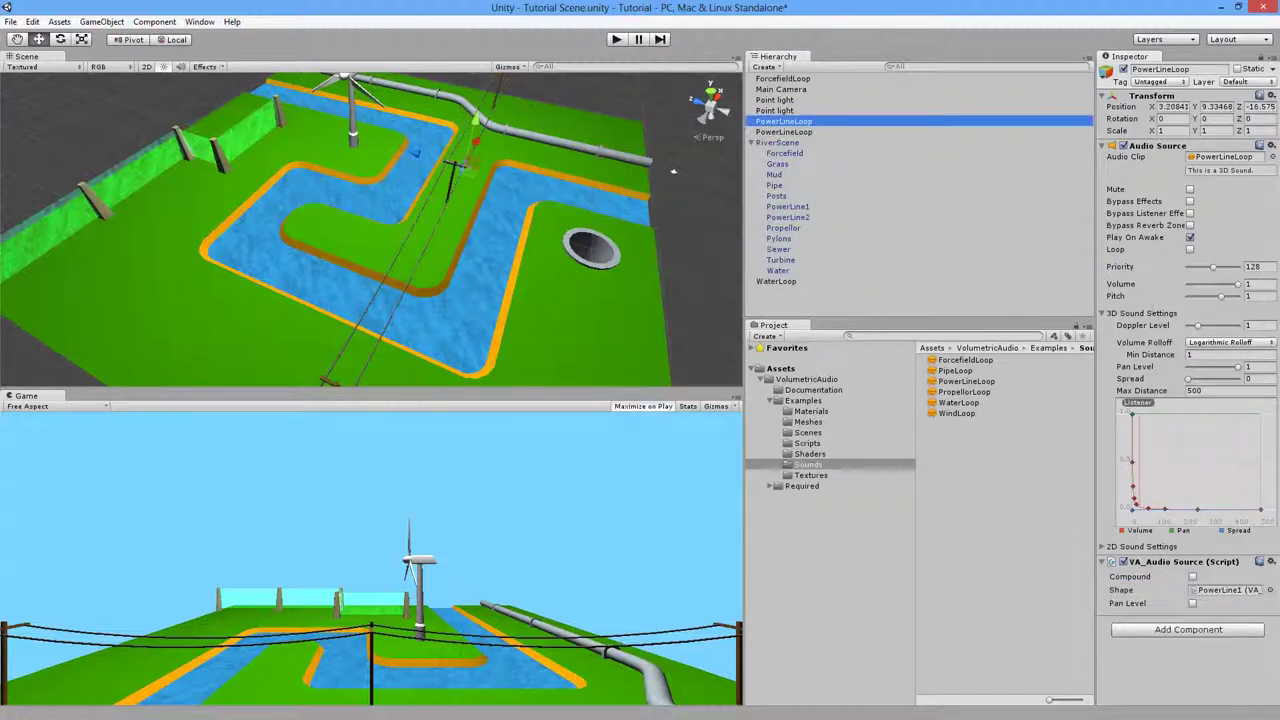
click(803, 131)
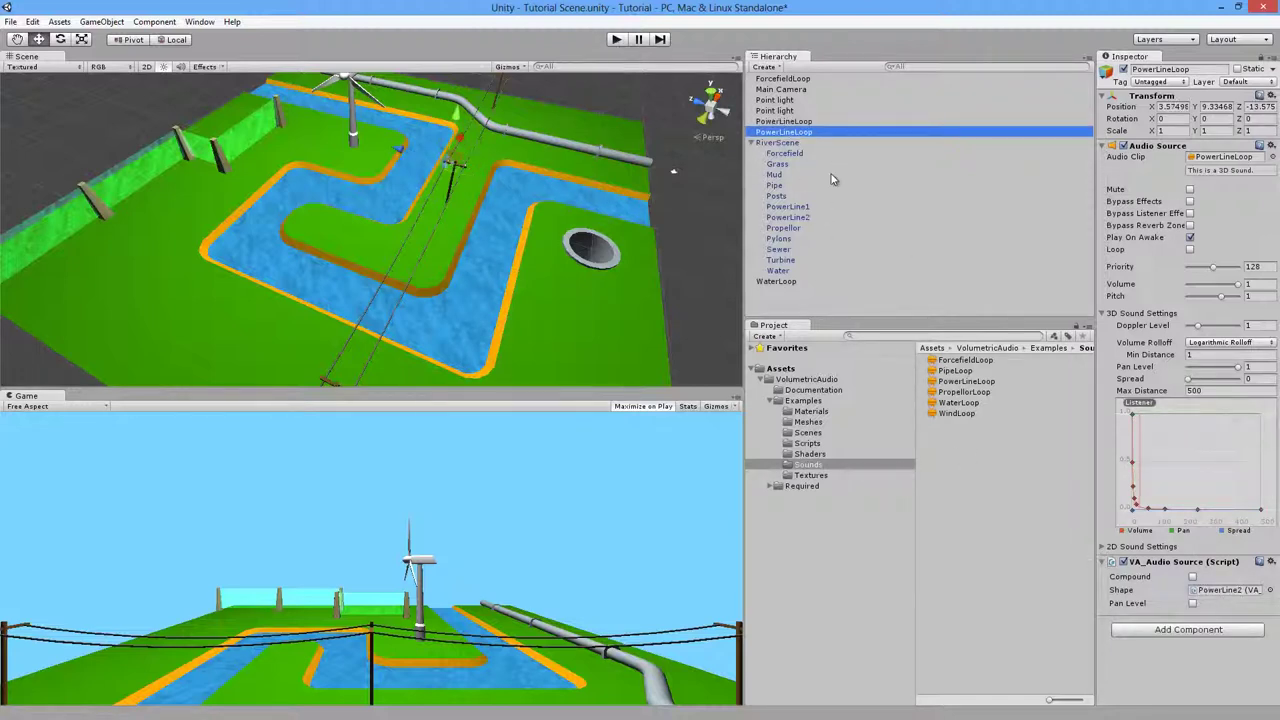
Step: Set the minimum distance of both PowerLineLoop sources to 0.4 and enable looping on them
shift+click(811, 122)
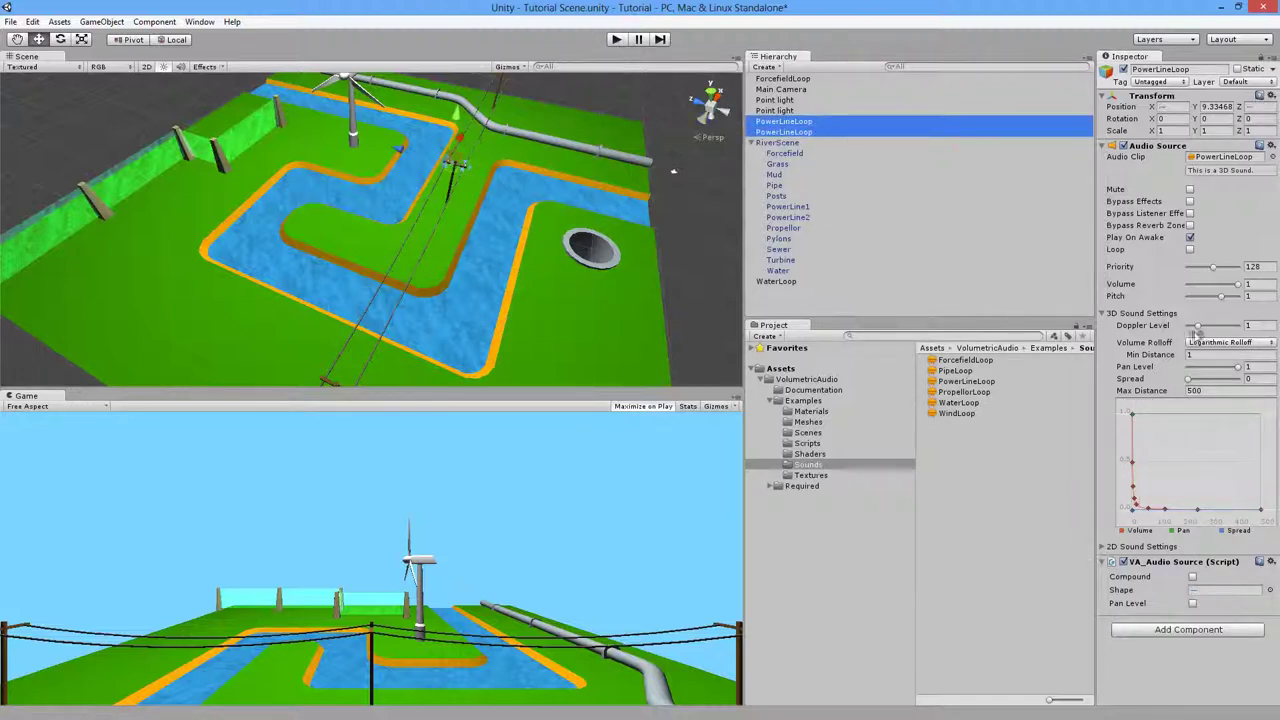
click(1200, 355)
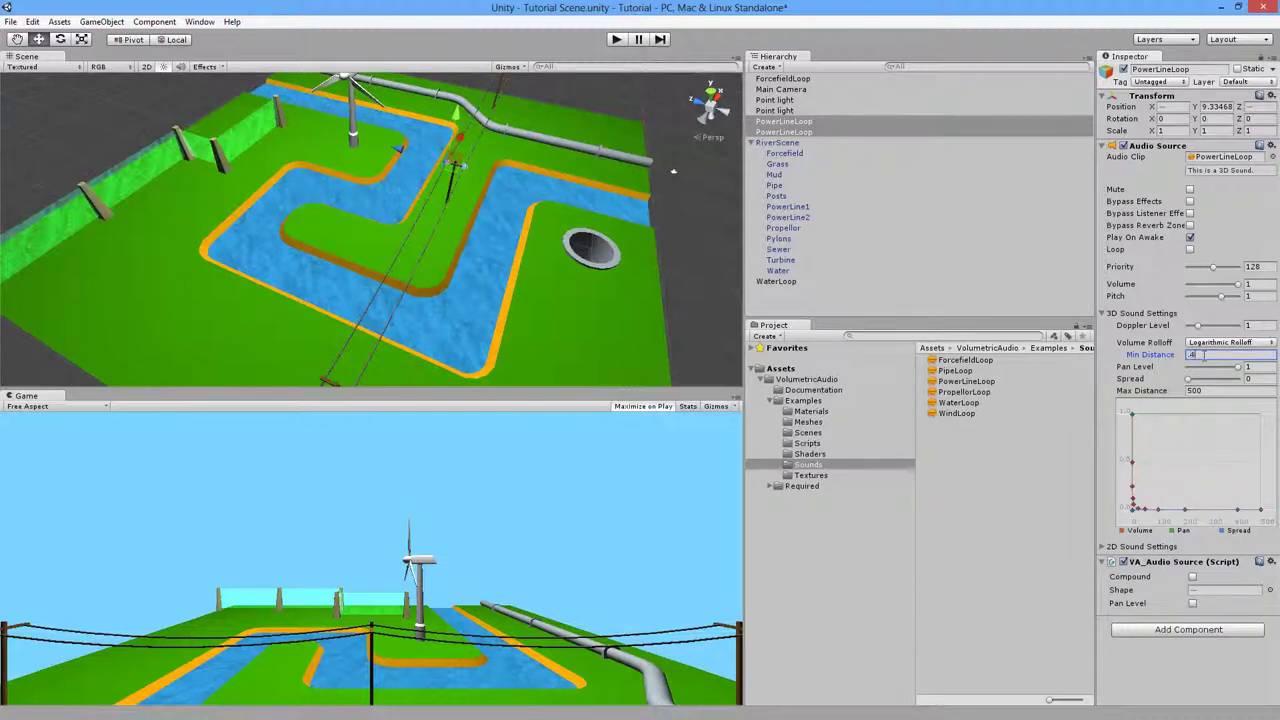
click(616, 40)
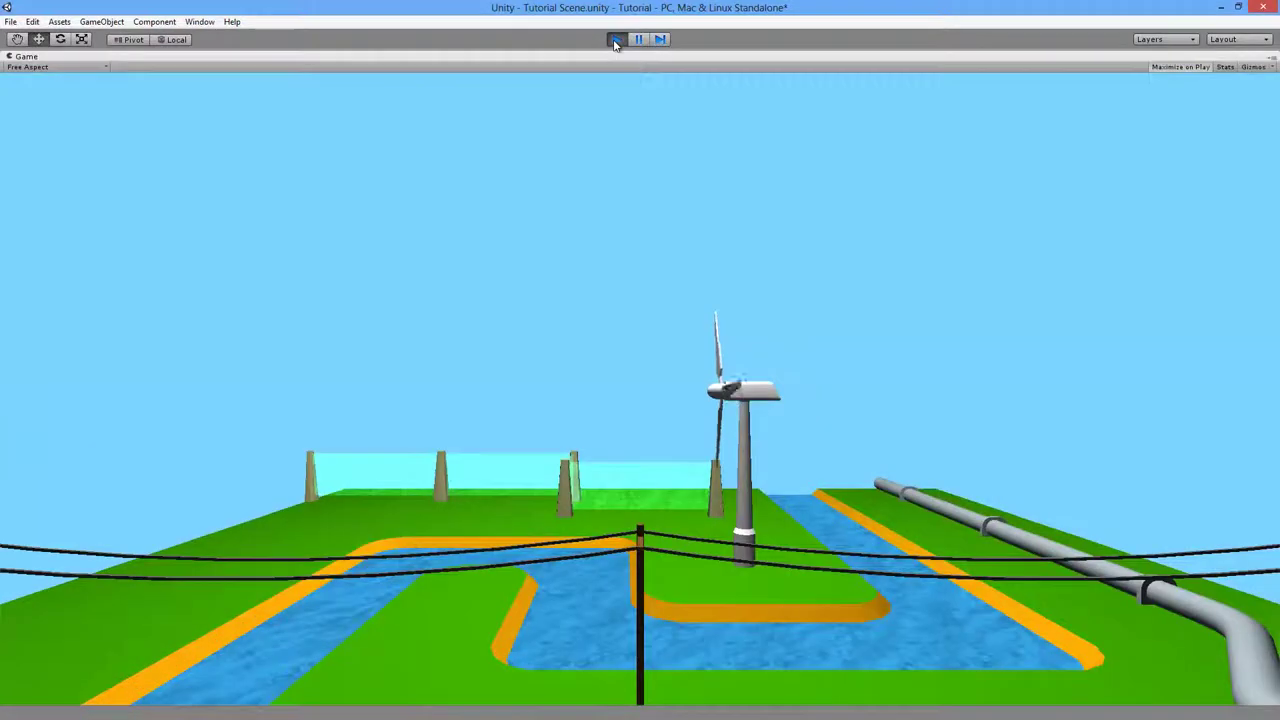
click(616, 40)
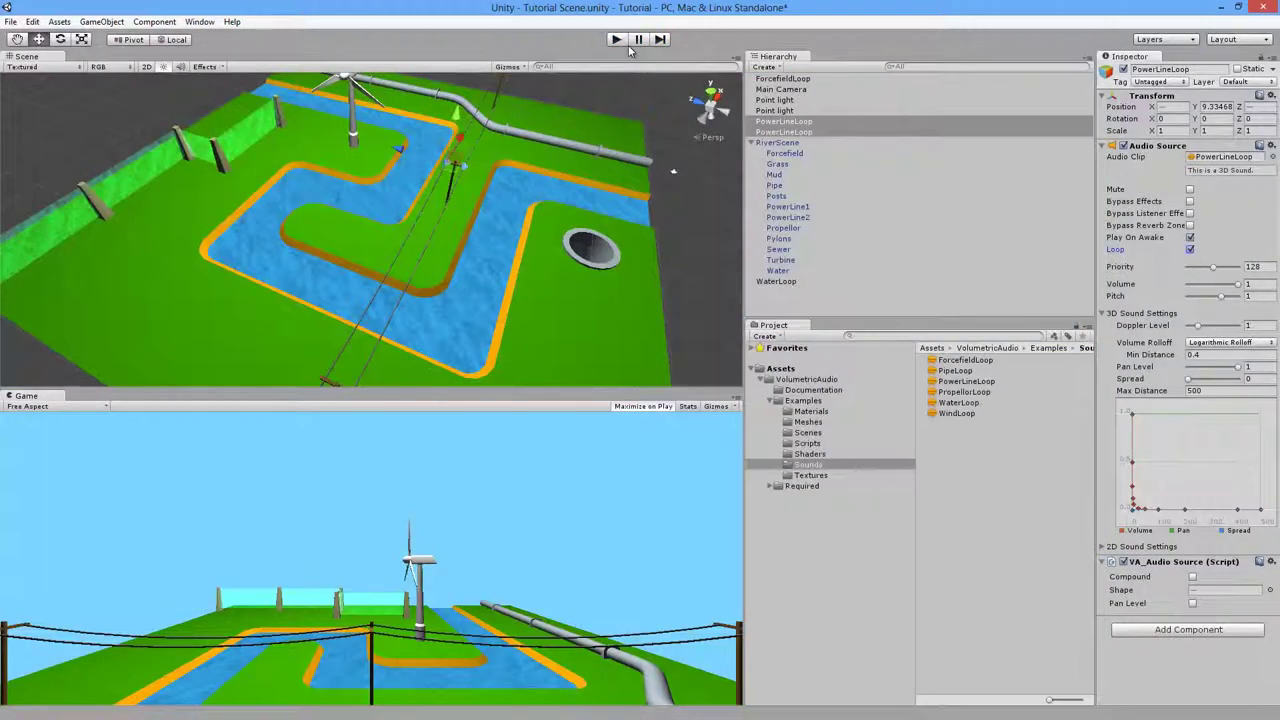
Step: Run the scene, fly the camera around the power lines to test their sound, and stop playback
click(616, 40)
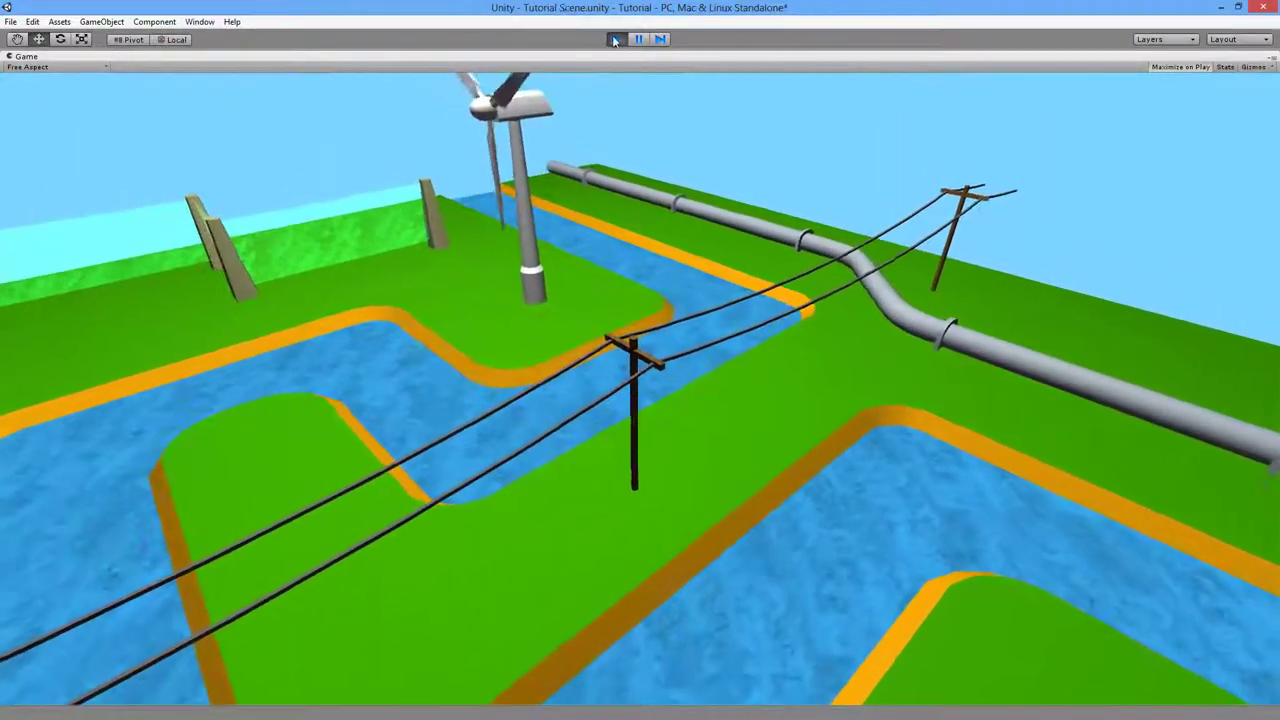
click(615, 40)
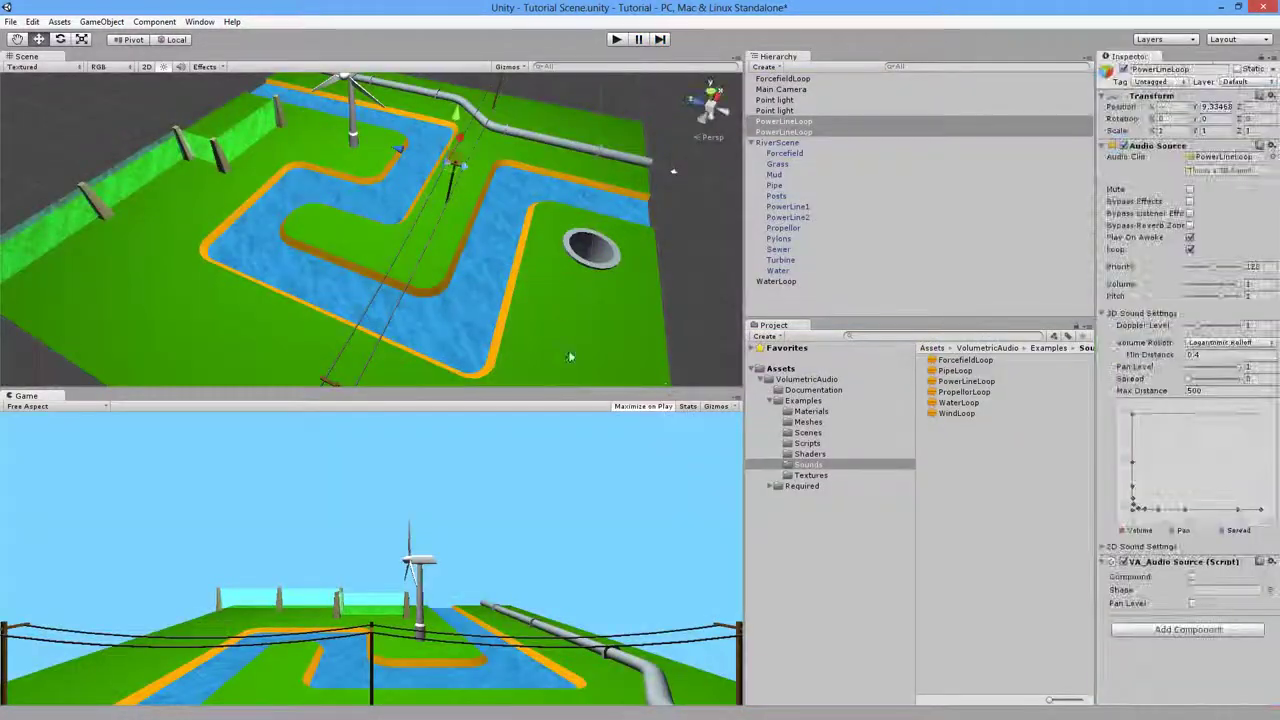
Step: Add a VA Path component to the Pipe object of the river scene
alt+drag(330, 250, 385, 262)
right_drag(386, 262, 384, 120)
click(450, 268)
click(448, 262)
key(w)
key(w)
key(w)
alt+drag(384, 120, 420, 220)
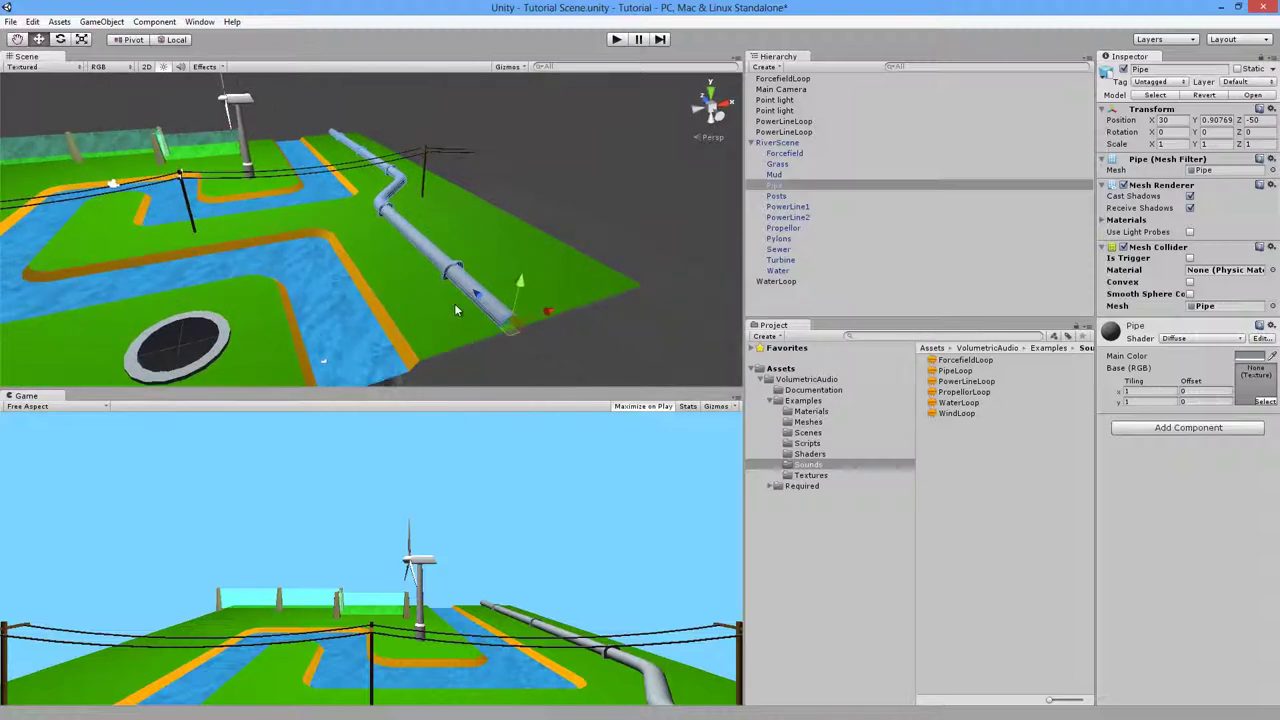
right_drag(438, 301, 410, 304)
key(w)
alt+drag(409, 304, 437, 293)
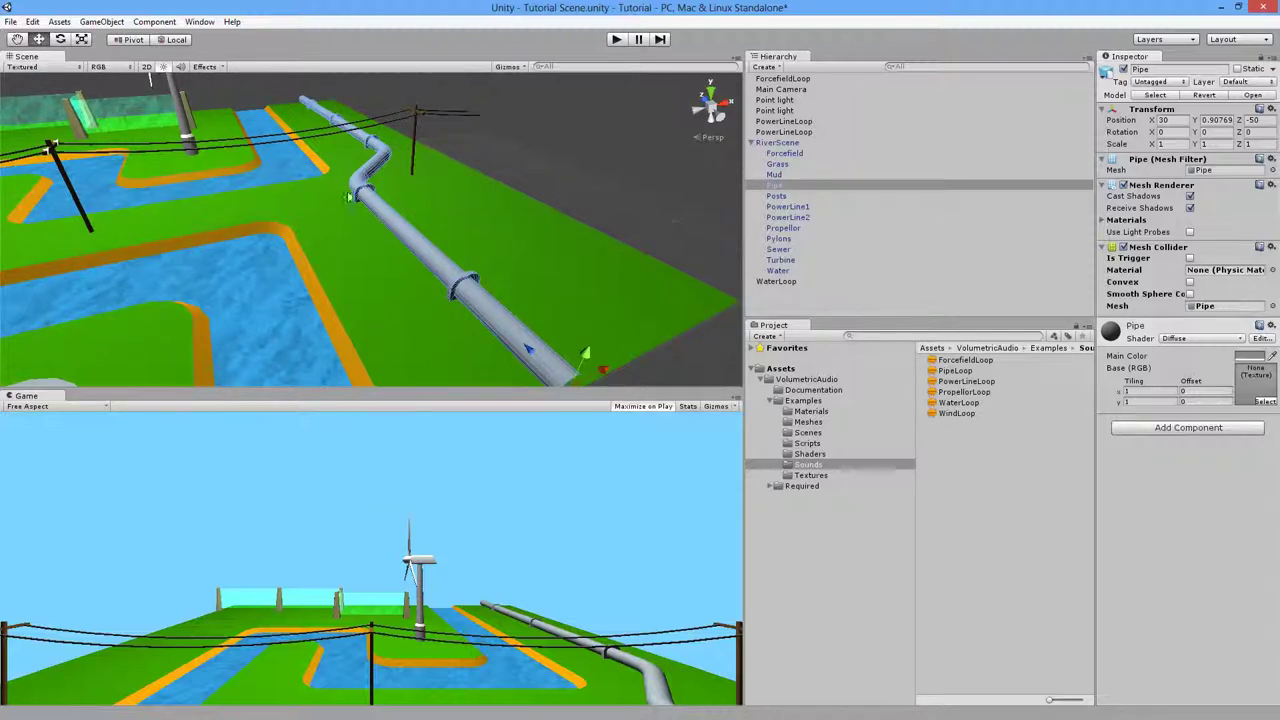
click(153, 22)
mouse_move(210, 175)
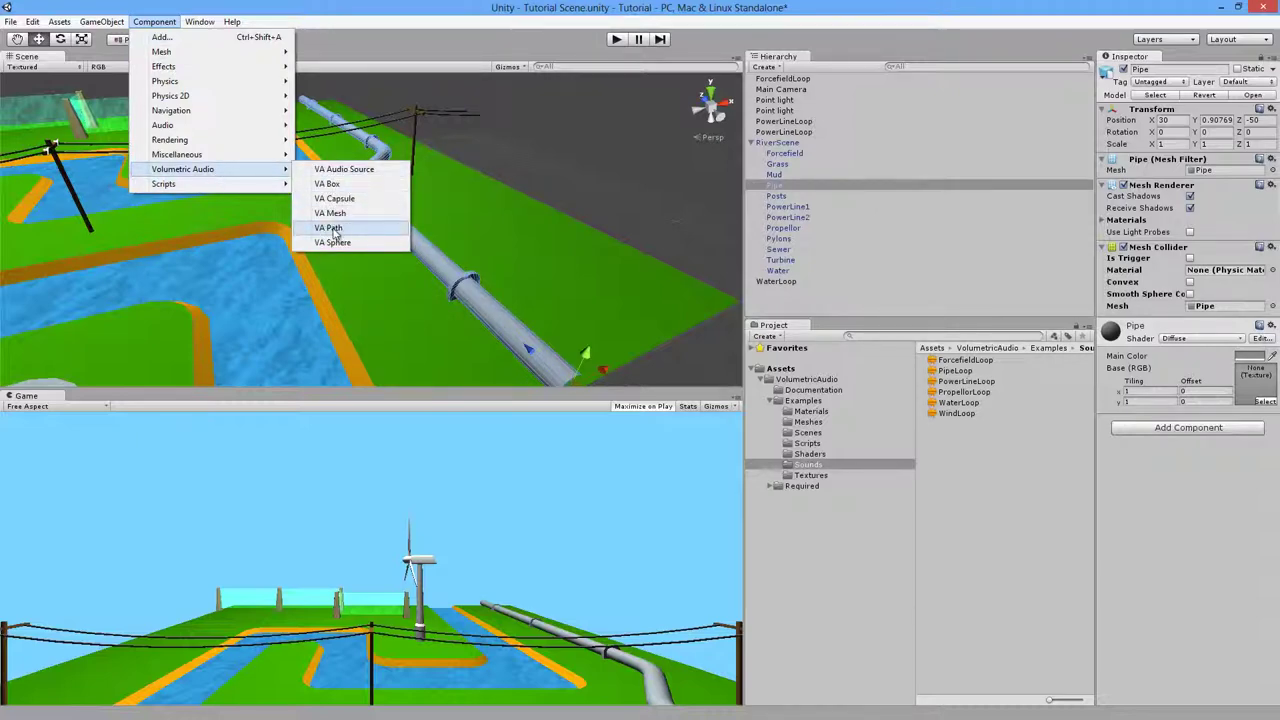
click(332, 228)
Step: Set the number of points in the pipe's VA Path to 2
alt+drag(473, 240, 234, 251)
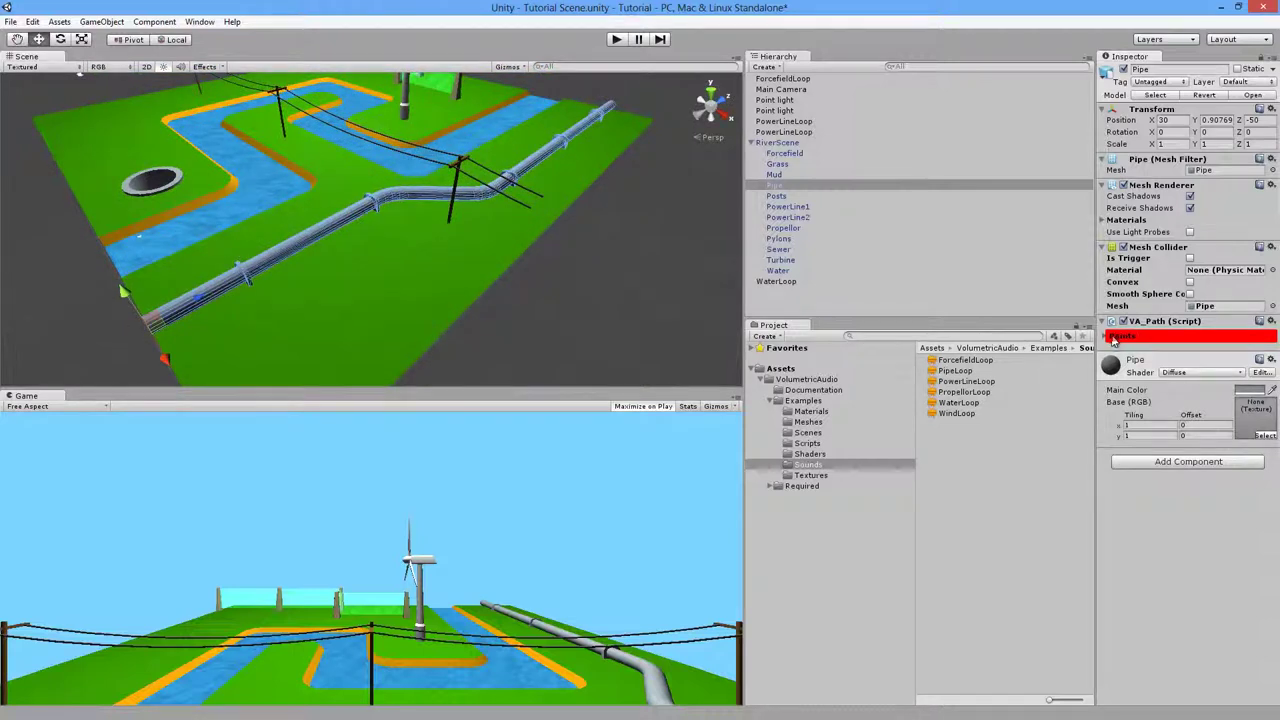
click(1112, 339)
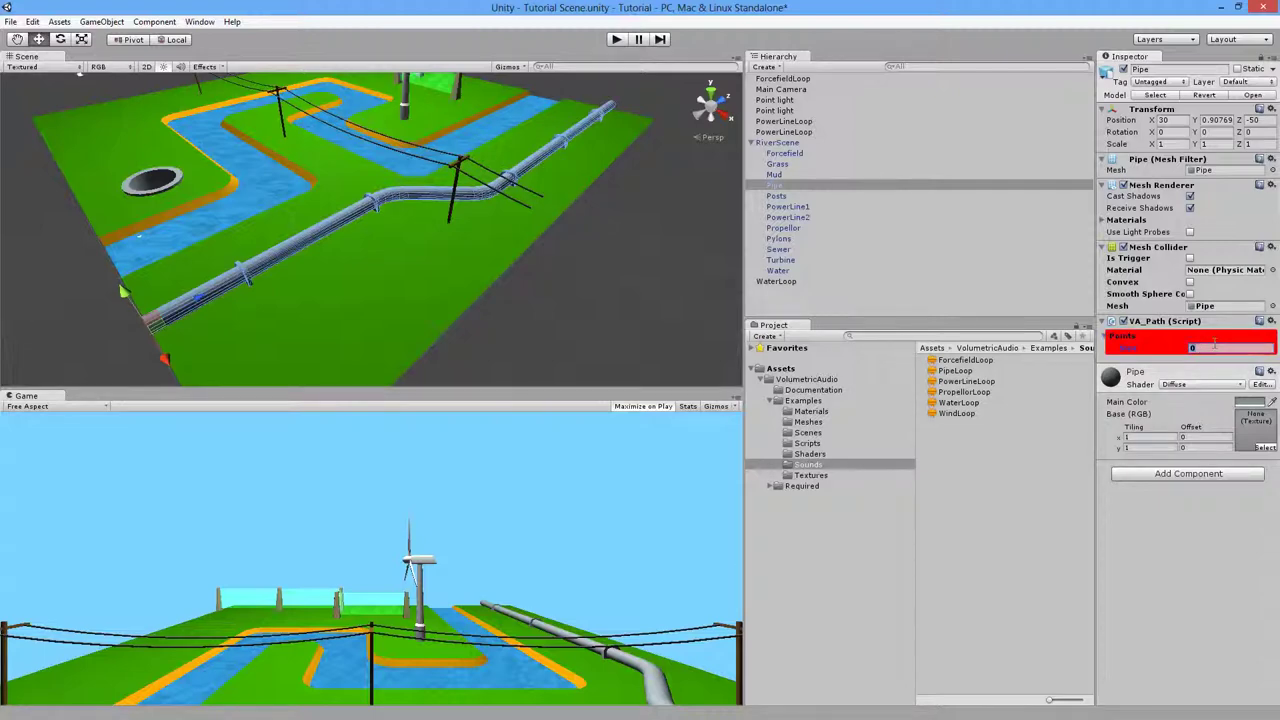
key(Return)
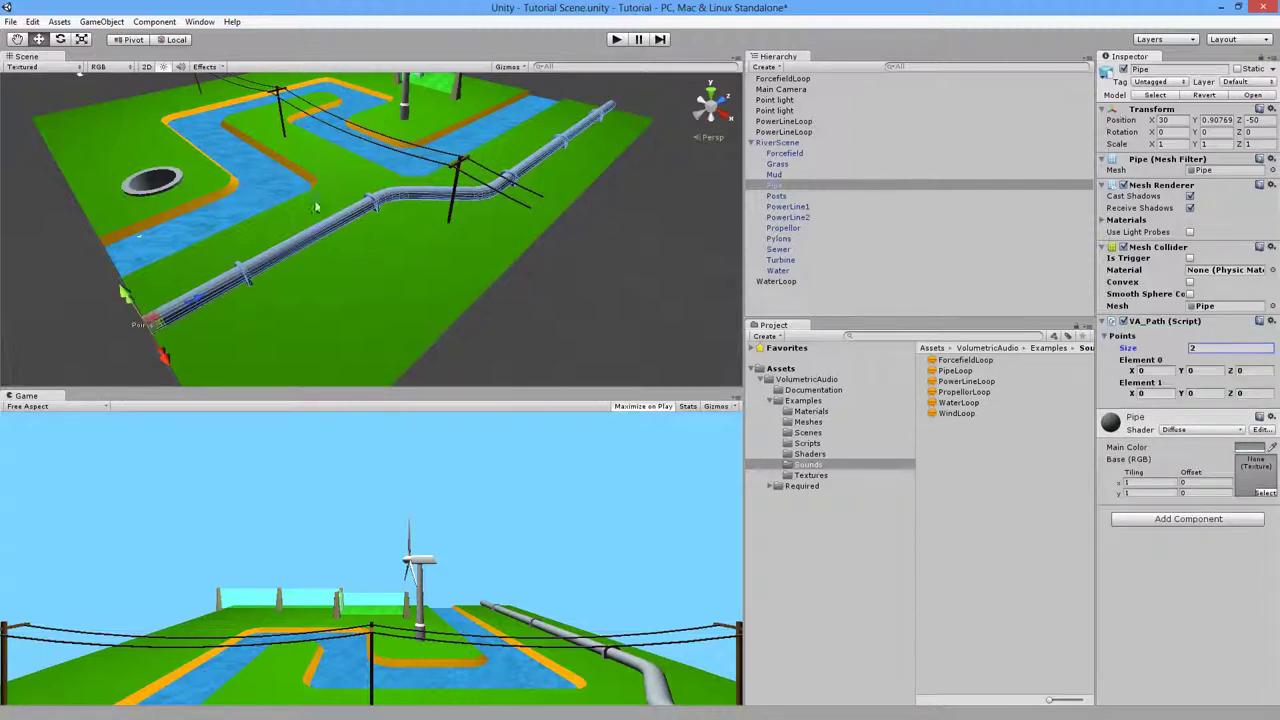
Step: Position the path's first point at the pipe's open end, about Y -2.1, and the second near the bend, about Y 4.8, Z 29.6
right_drag(316, 207, 166, 217)
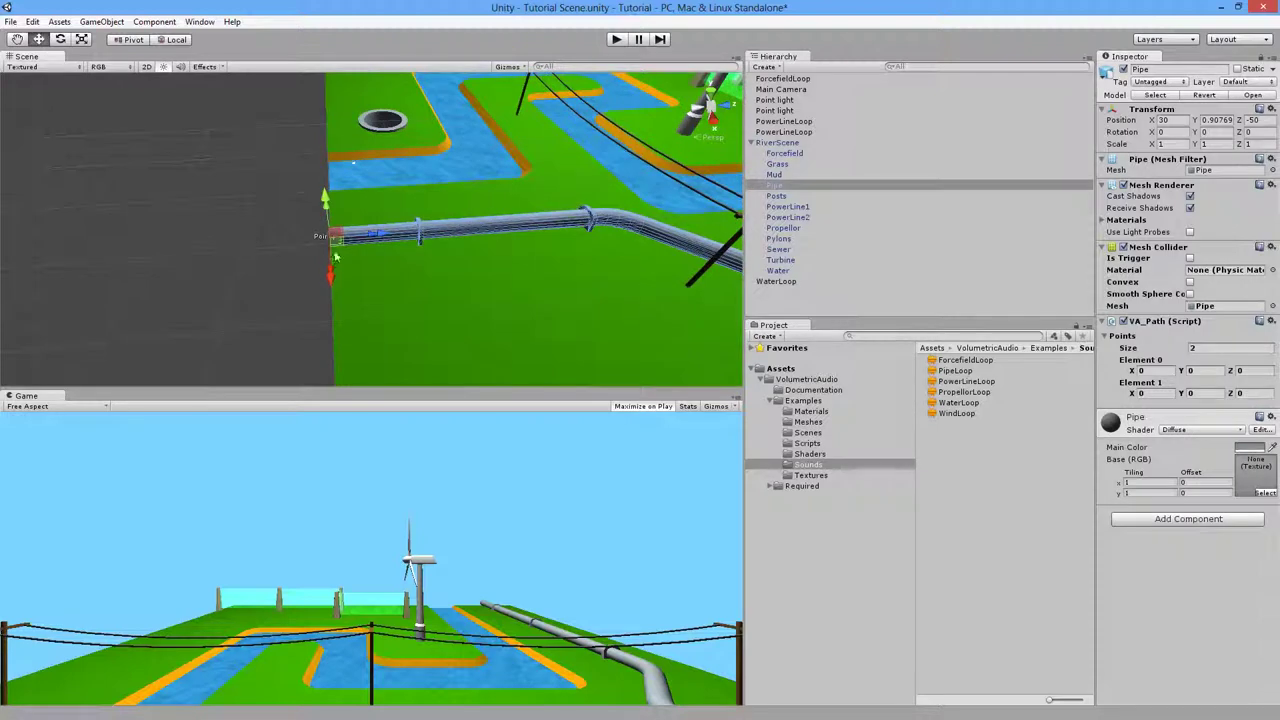
alt+drag(289, 258, 279, 256)
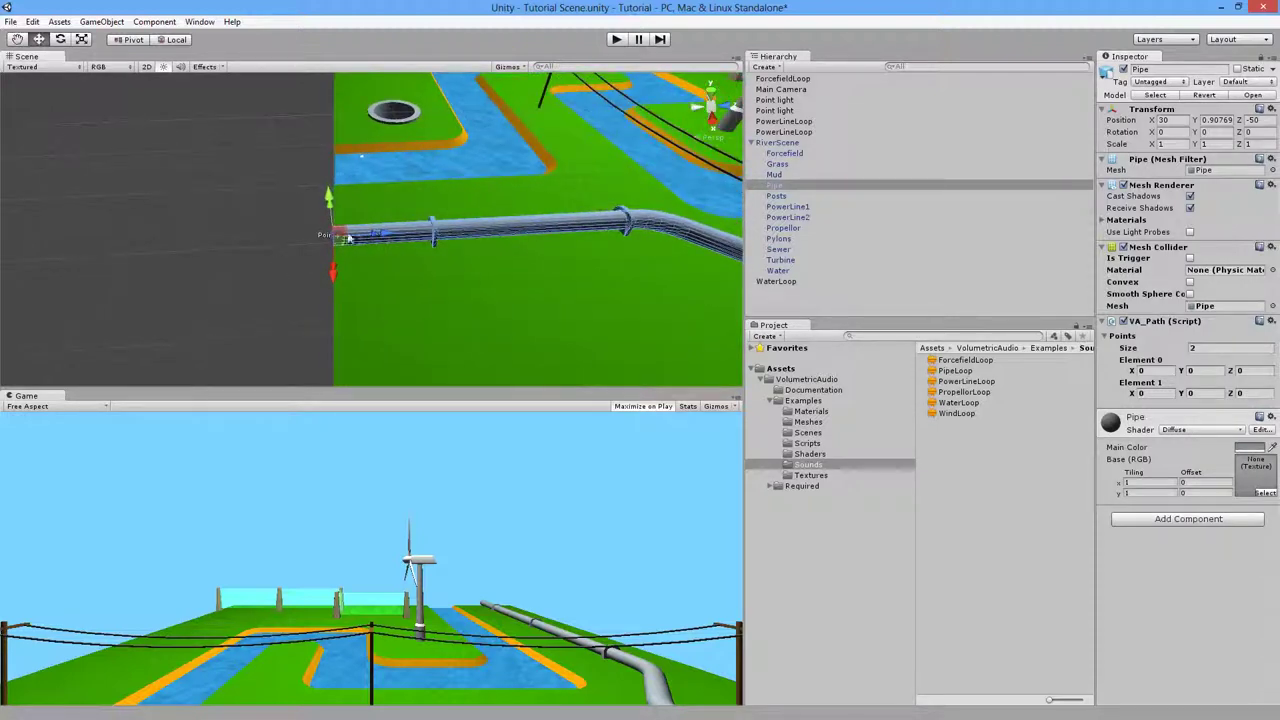
key(w)
right_drag(378, 260, 368, 250)
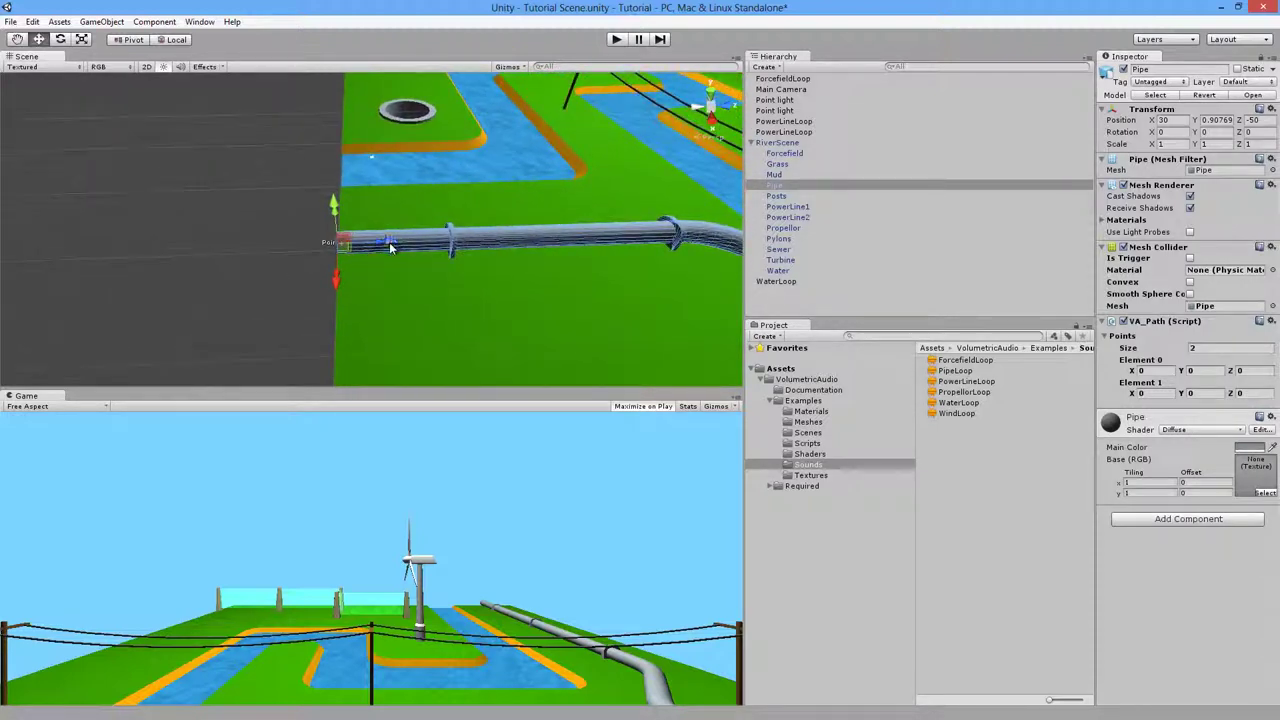
drag(381, 246, 392, 246)
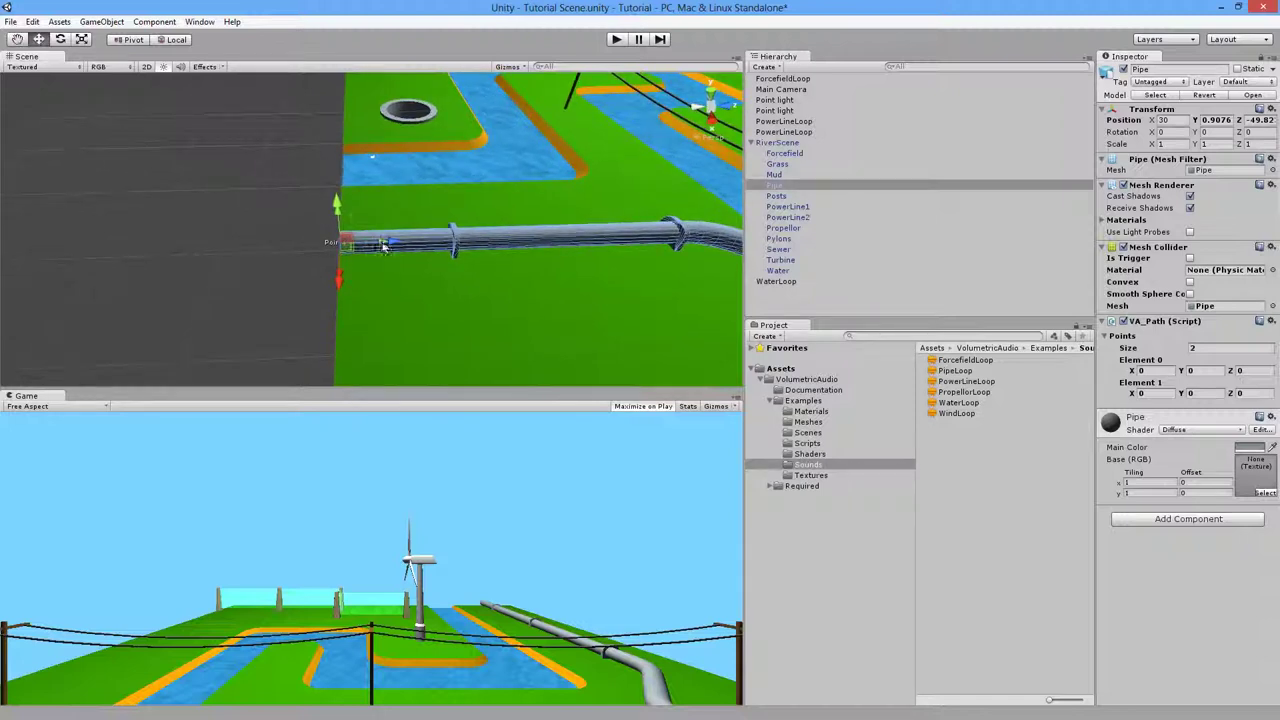
drag(463, 246, 641, 248)
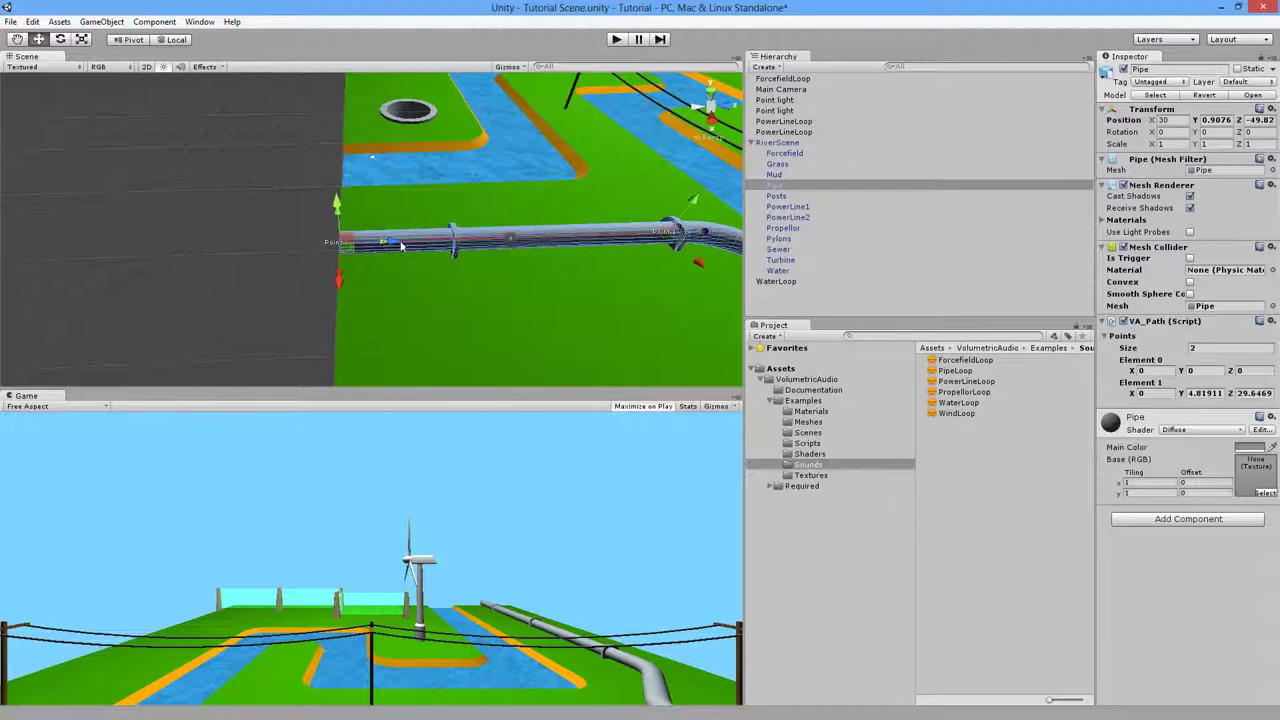
drag(401, 246, 406, 283)
right_drag(406, 283, 285, 288)
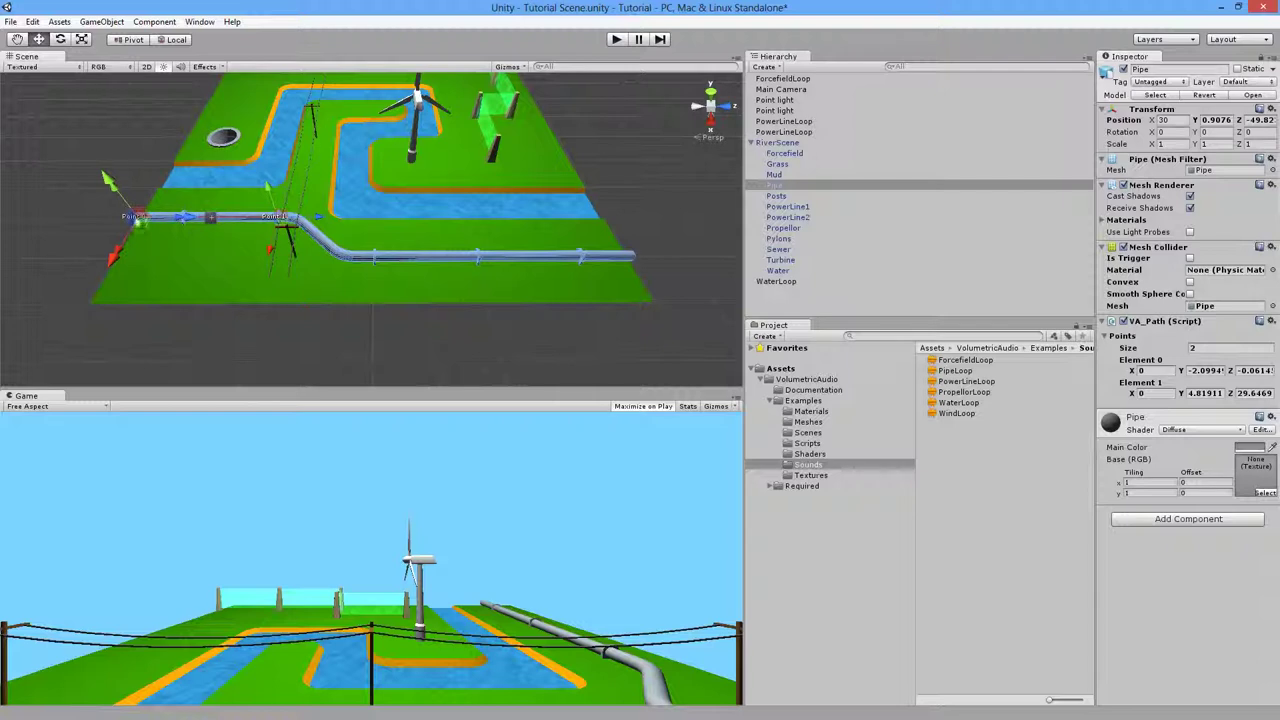
Step: Move the second point of the pipe's path to the pipe's far end, about X 10.1, Y 1.6, Z 98.8
drag(310, 225, 639, 284)
right_drag(334, 262, 359, 268)
key(w)
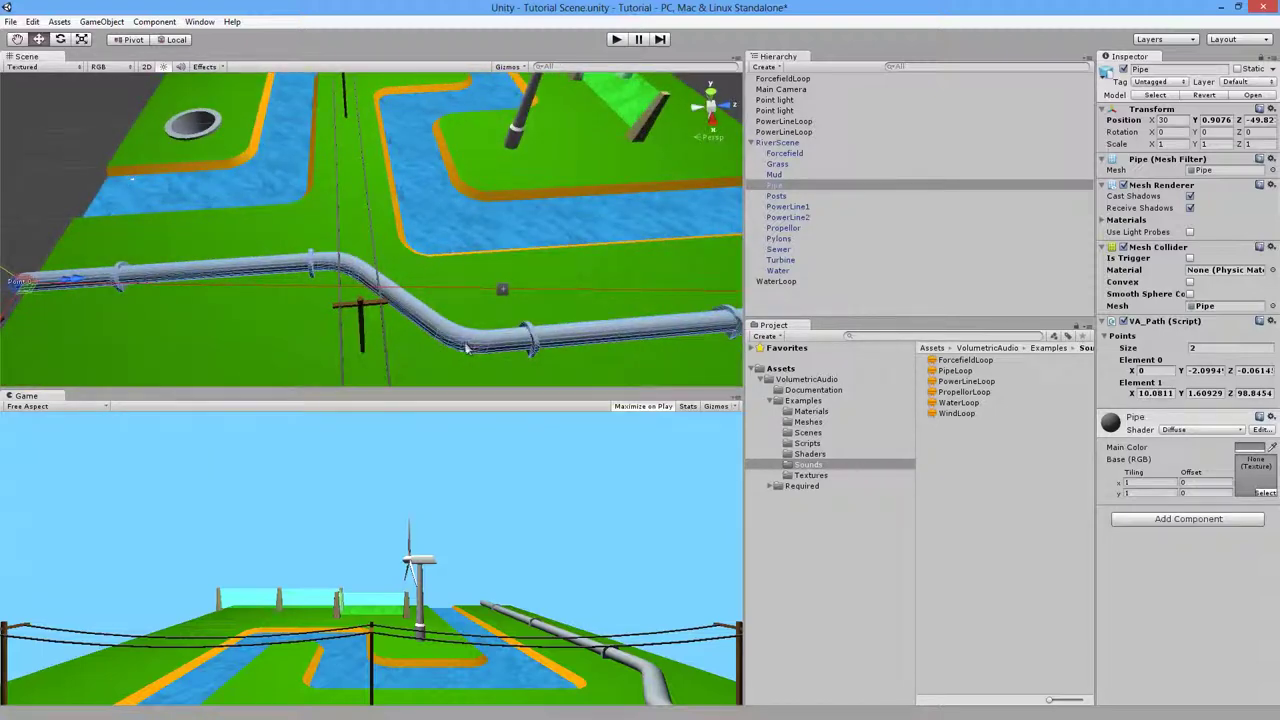
scroll(384, 337, down, 8)
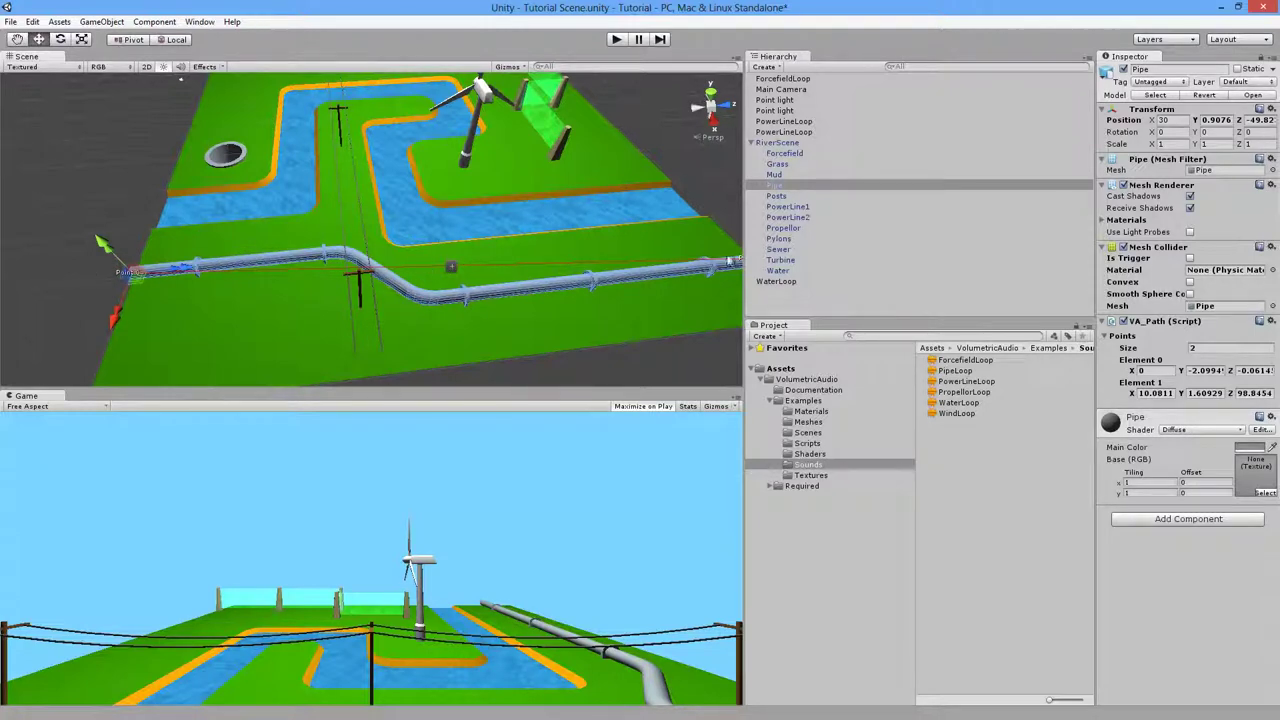
Step: Insert two points at the bends of the pipe's path, about X 10.6, Y 7.3, Z 45 and X -0.1, Y 5.5, Z 33.7
click(452, 270)
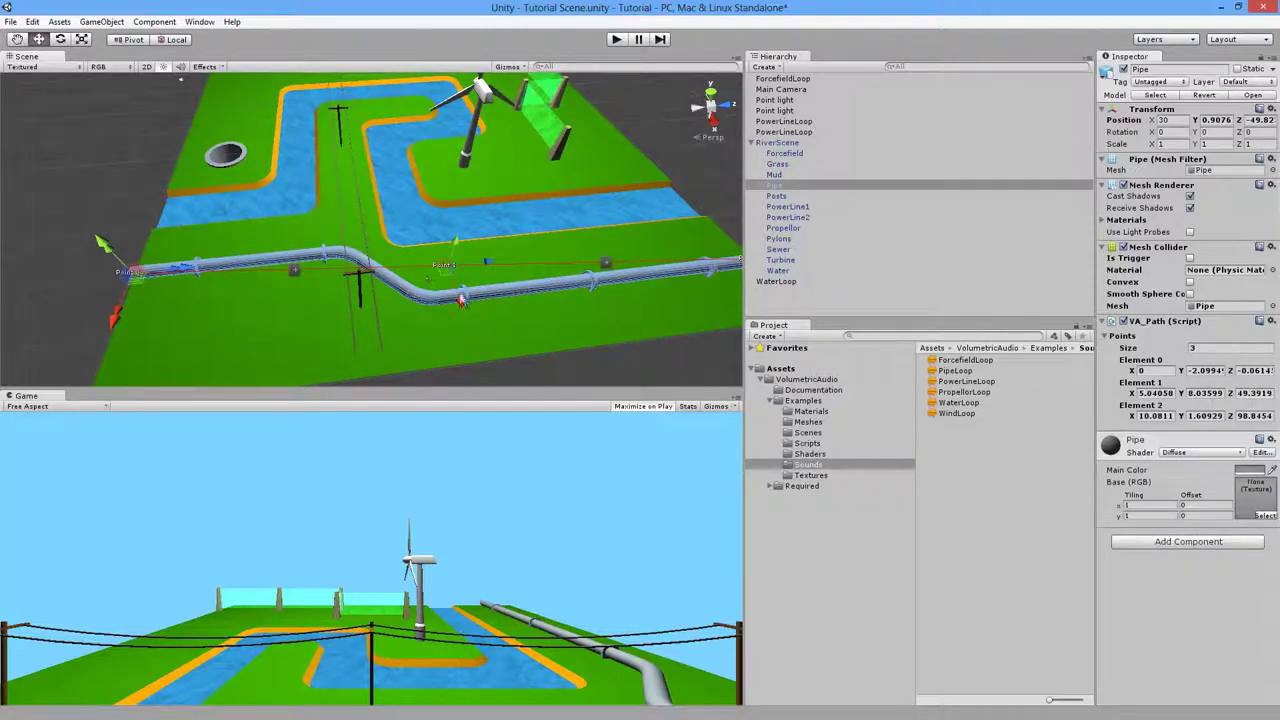
drag(463, 303, 437, 296)
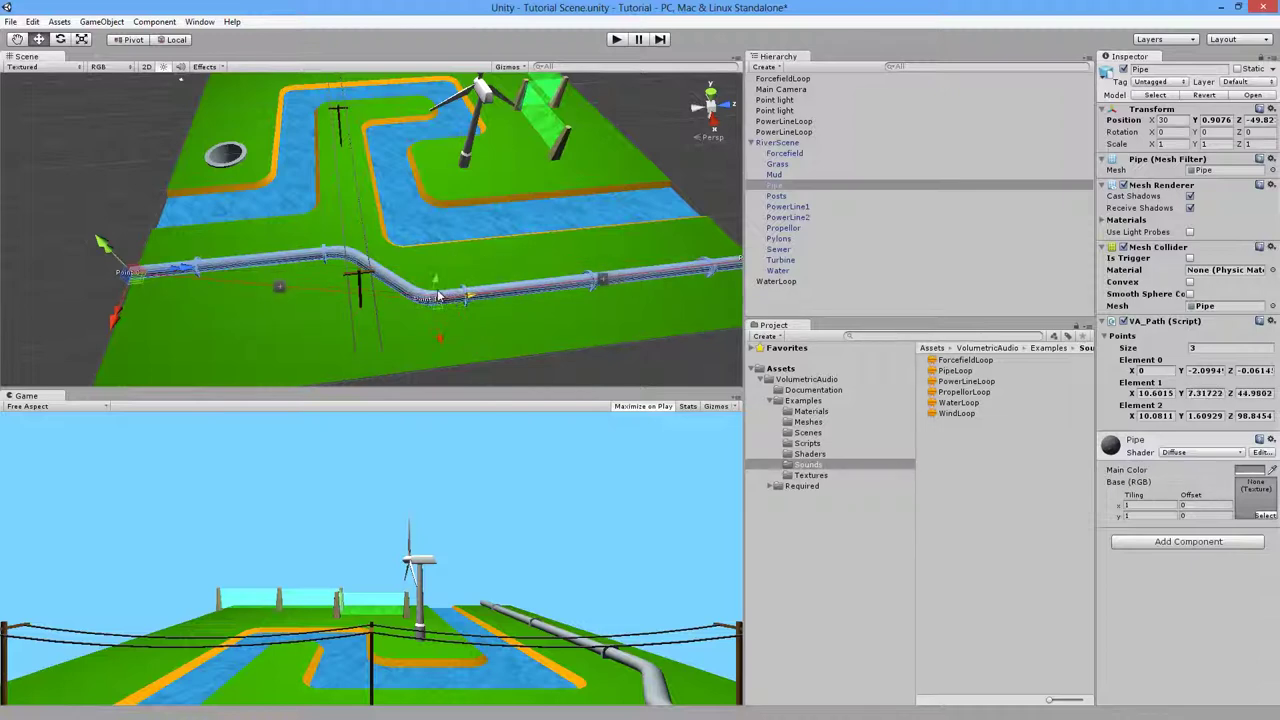
click(280, 287)
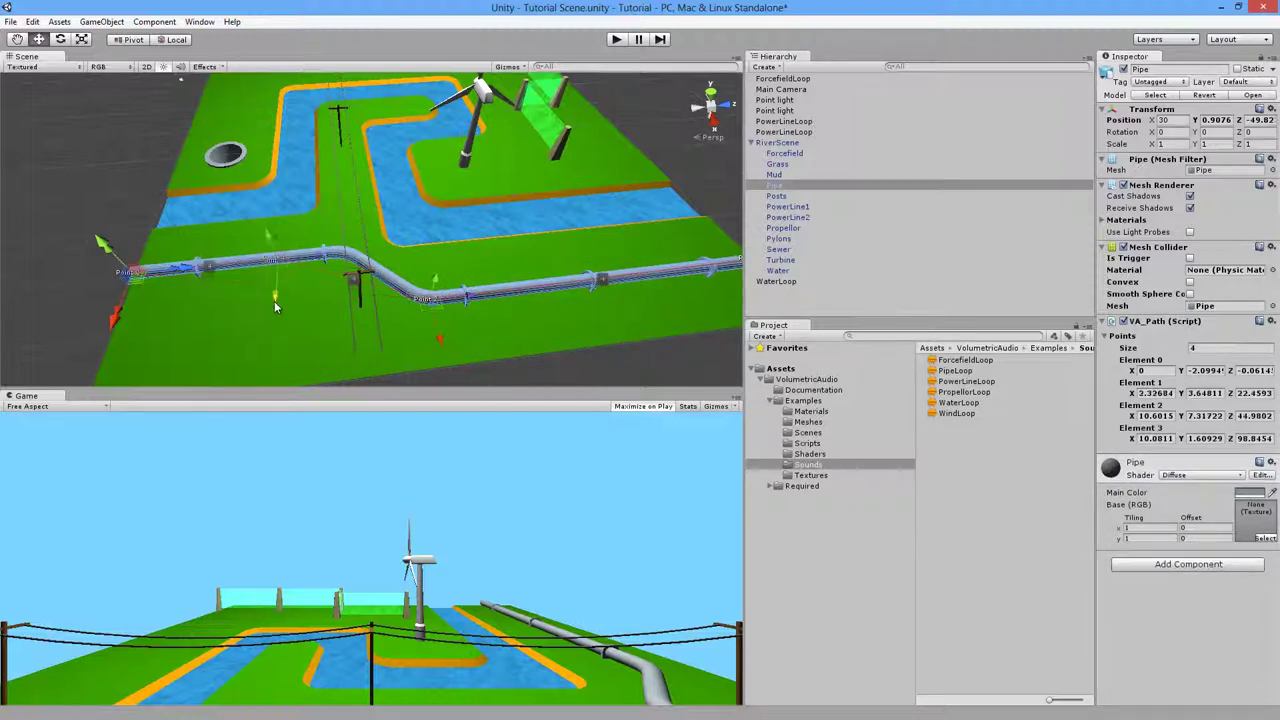
drag(274, 301, 275, 292)
drag(320, 256, 388, 247)
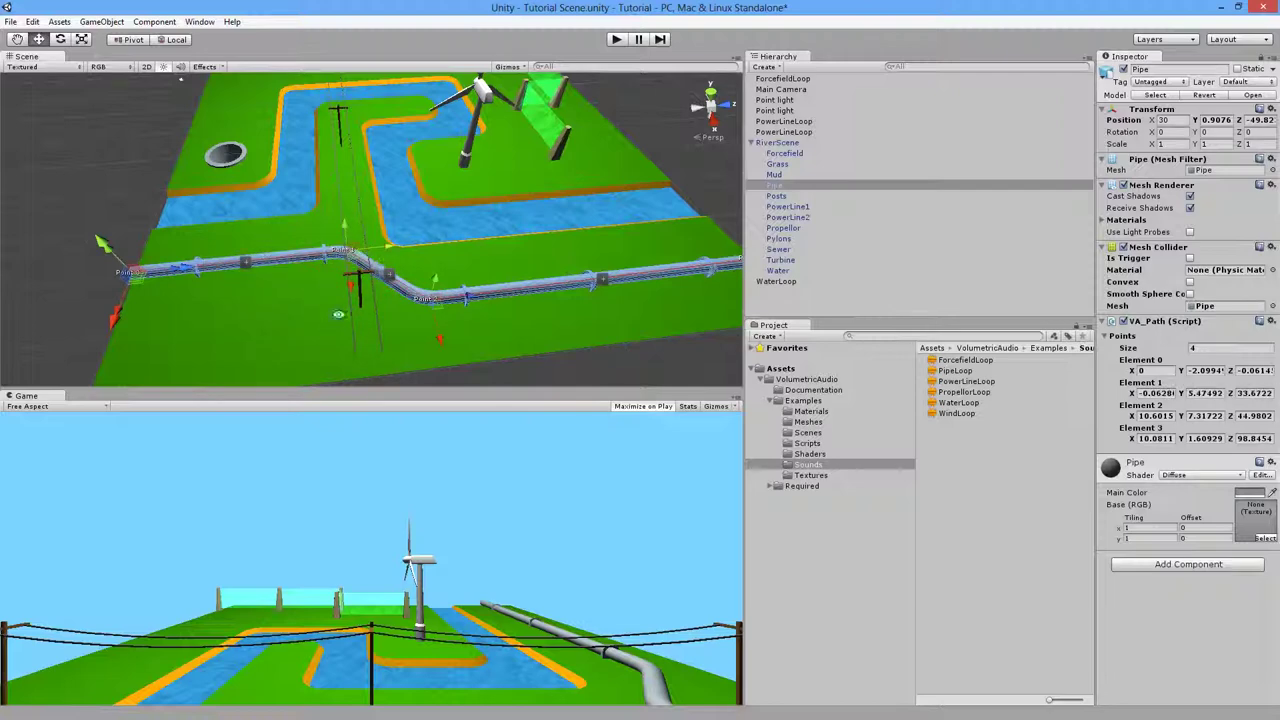
Step: Set the Y value of Element 1 in the pipe's VA Path to -0.59
right_drag(338, 314, 388, 312)
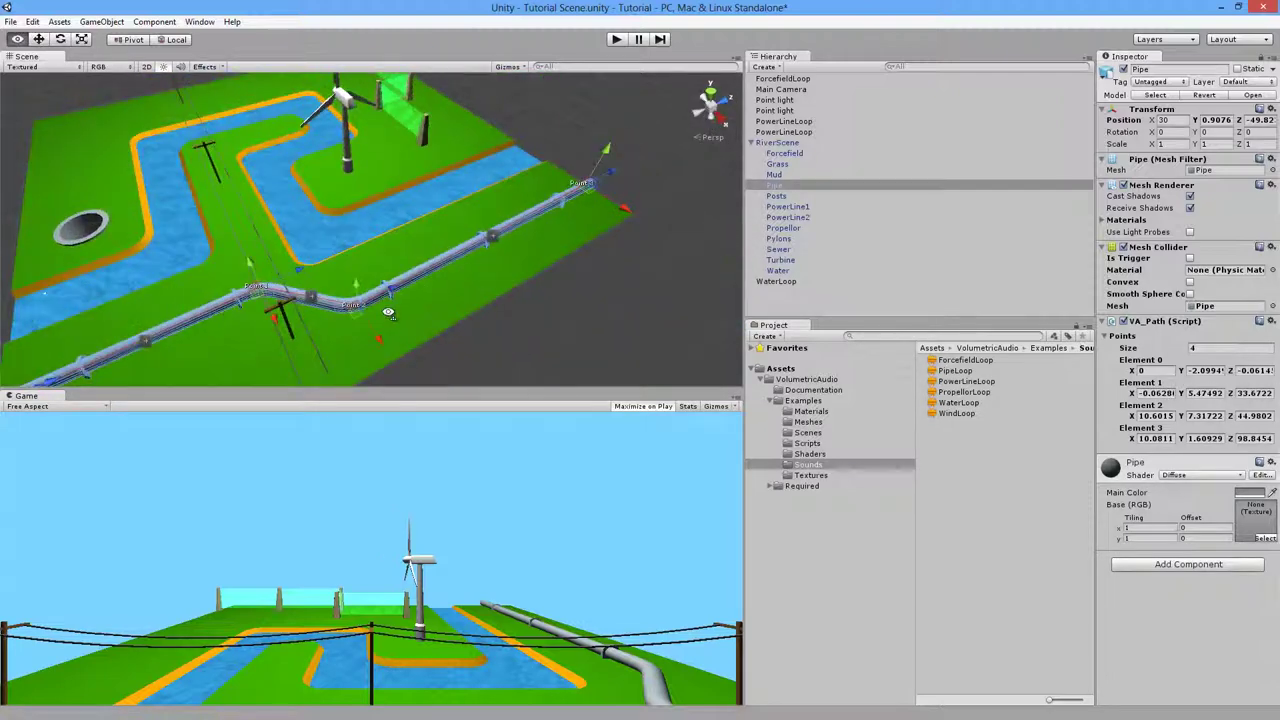
alt+drag(388, 312, 363, 316)
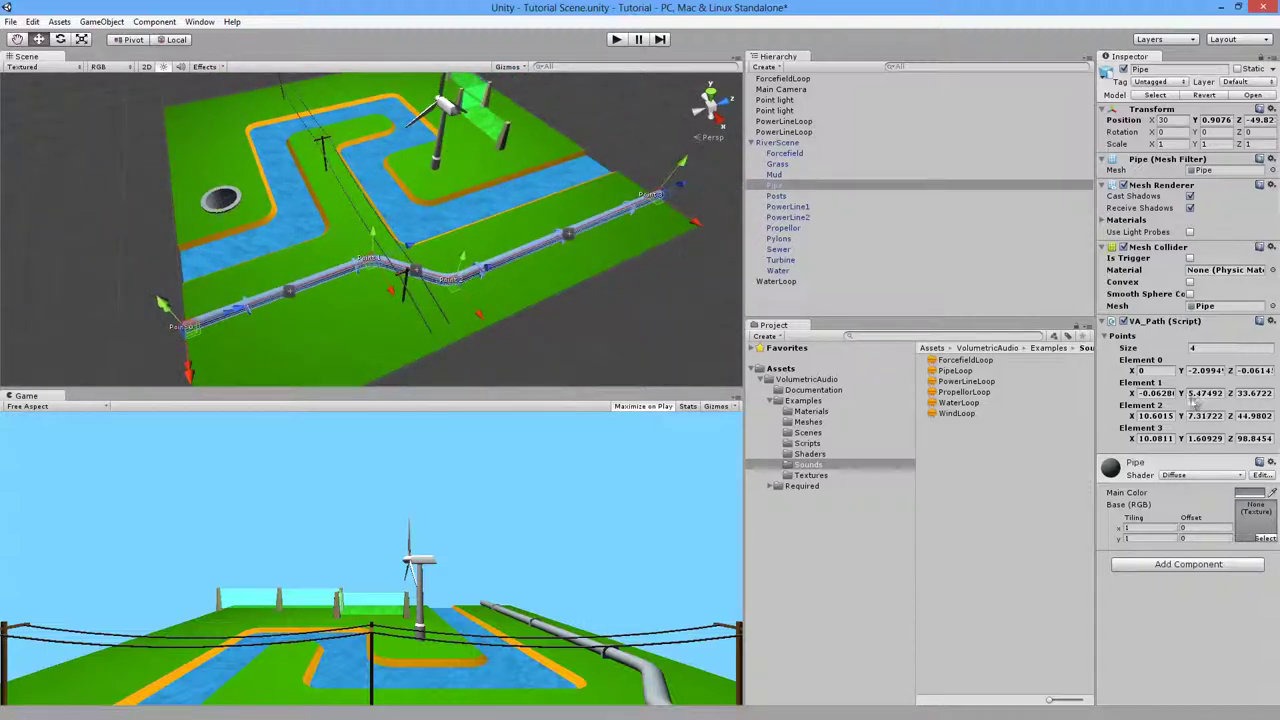
drag(1190, 396, 1160, 405)
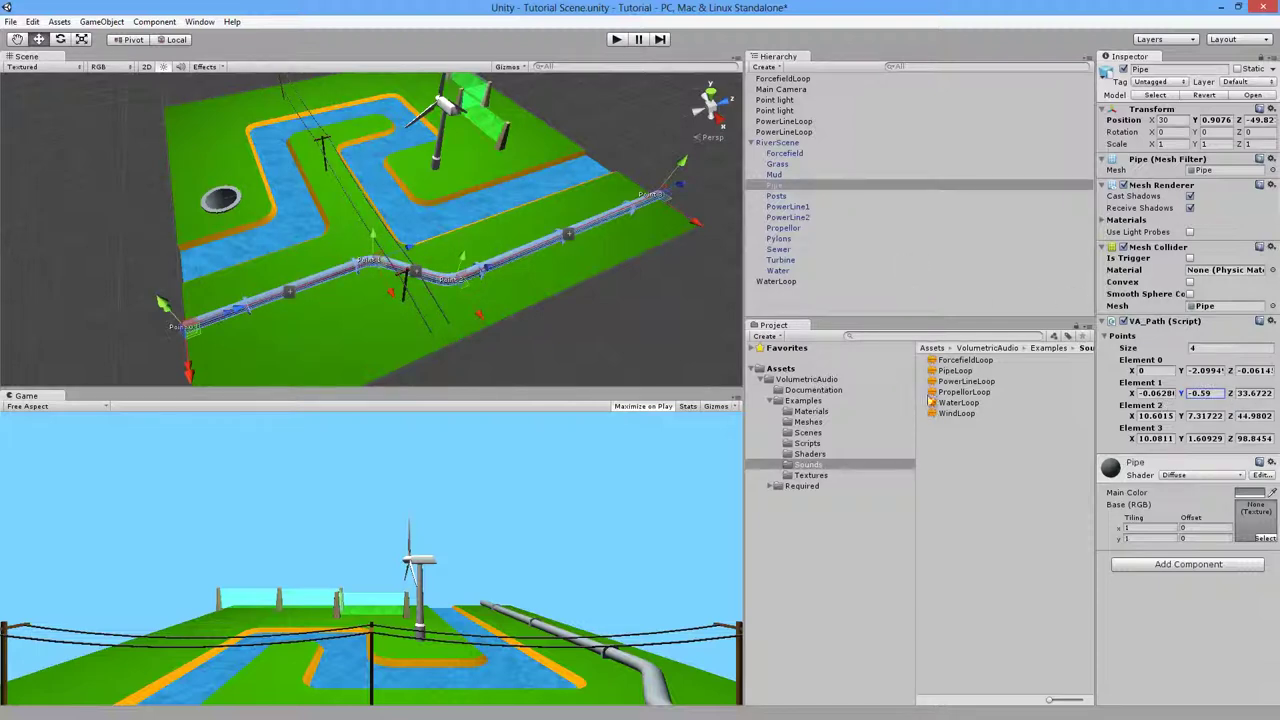
Step: Add the PipeLoop sound to the scene as an audio source and enable Loop for it
click(955, 371)
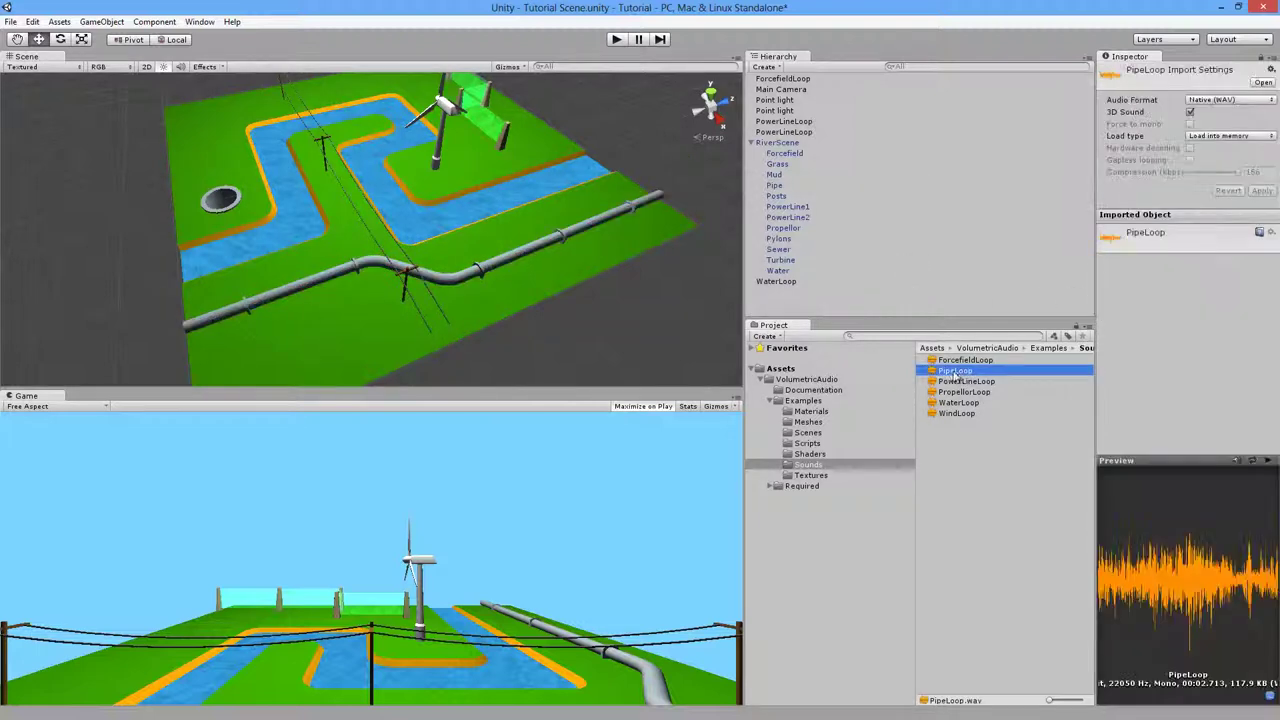
drag(777, 307, 776, 302)
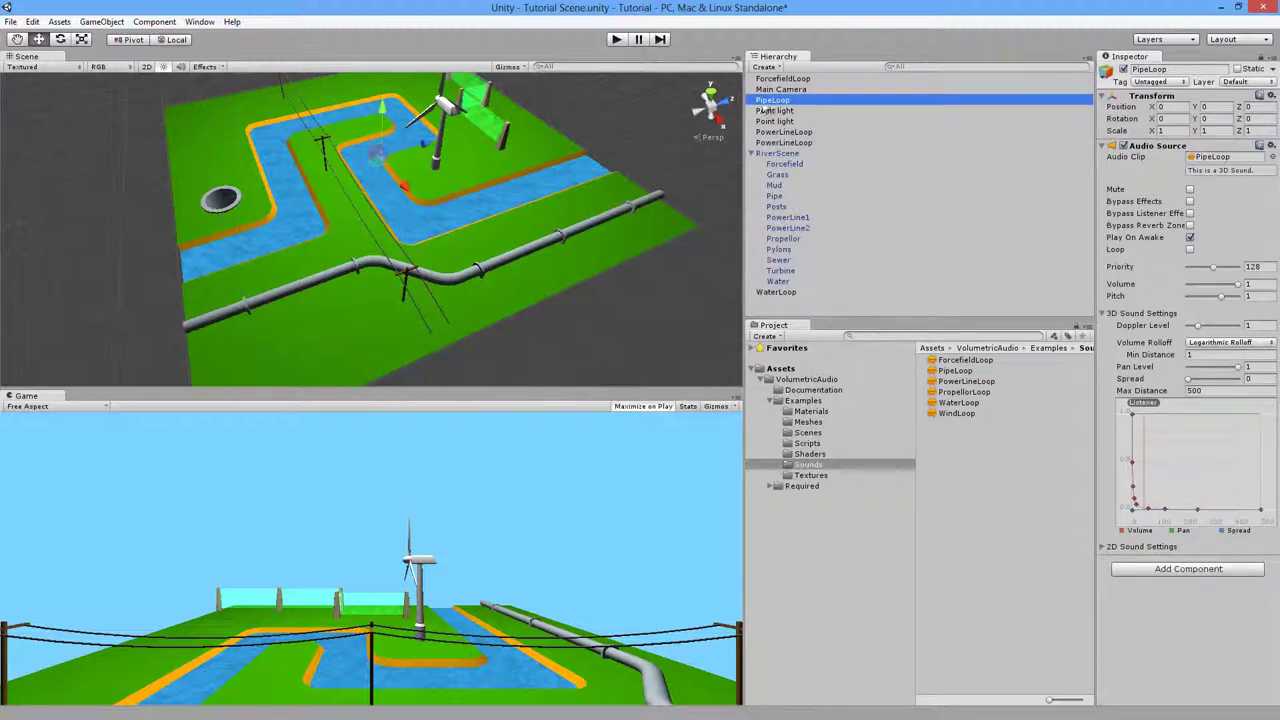
click(1190, 250)
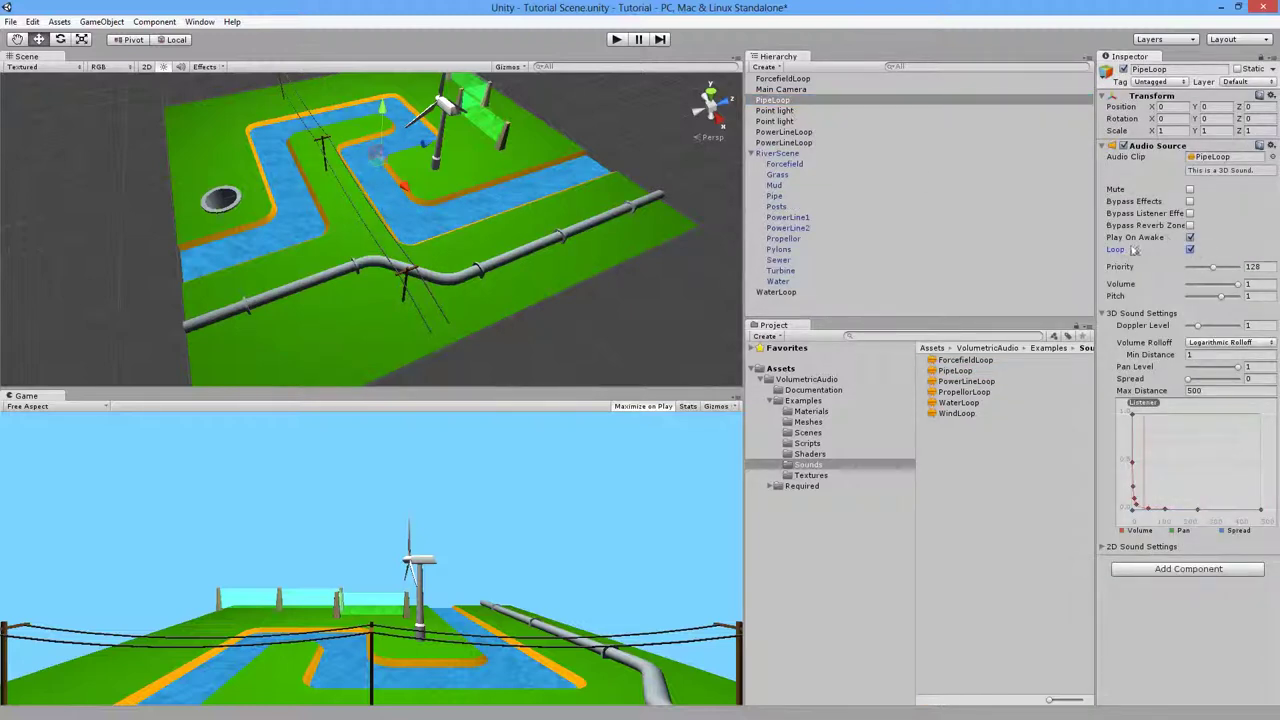
Step: Add a VA Audio Source component to PipeLoop and assign the Pipe's VA Path as its shape
click(154, 21)
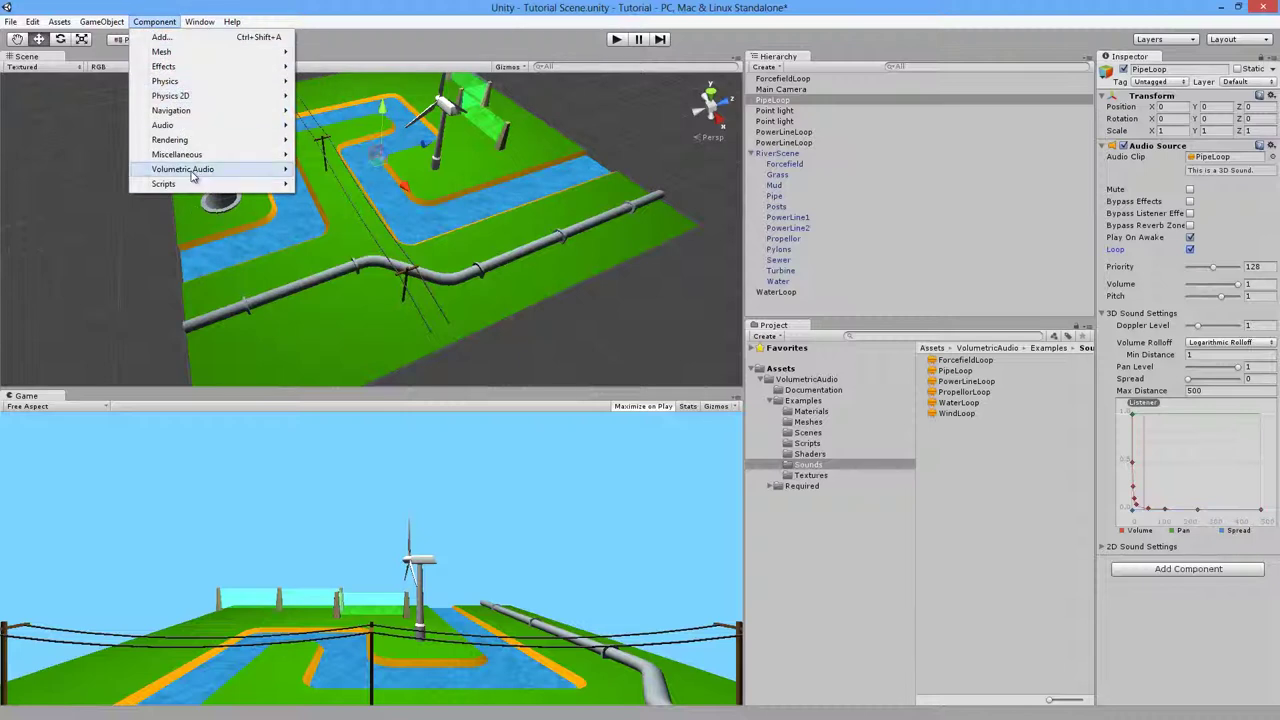
mouse_move(191, 169)
click(343, 170)
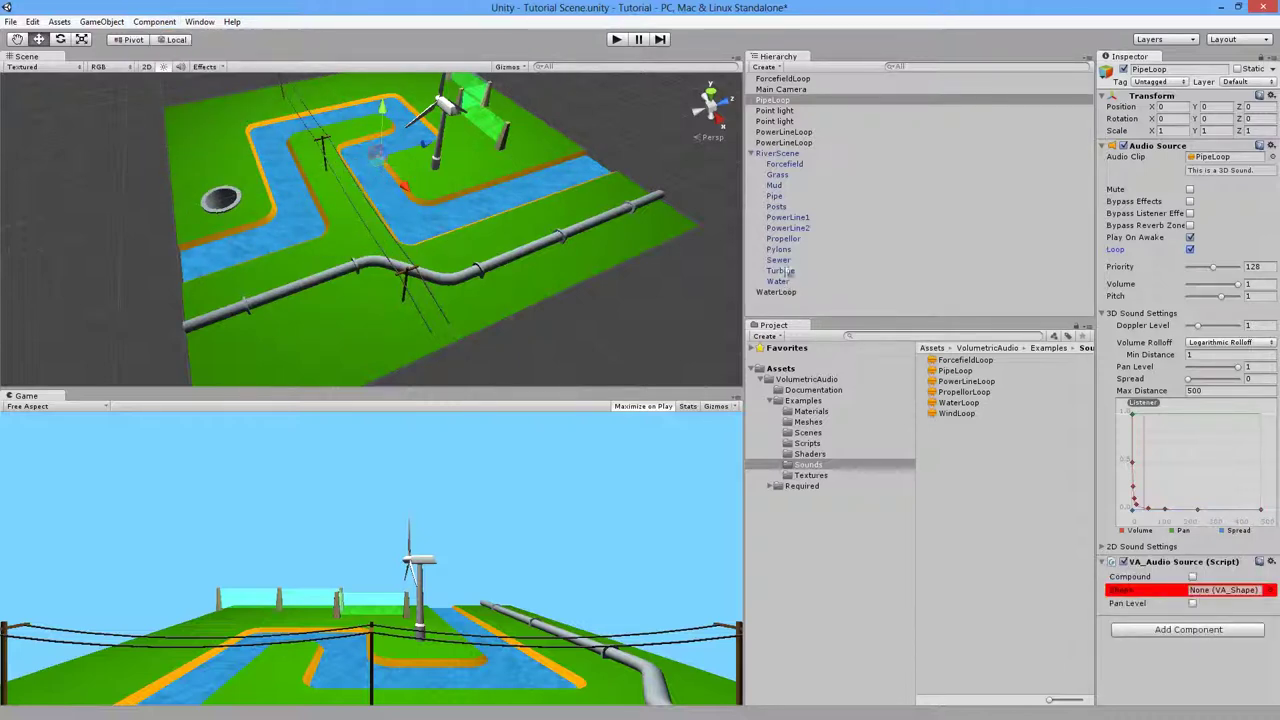
drag(780, 206, 1213, 593)
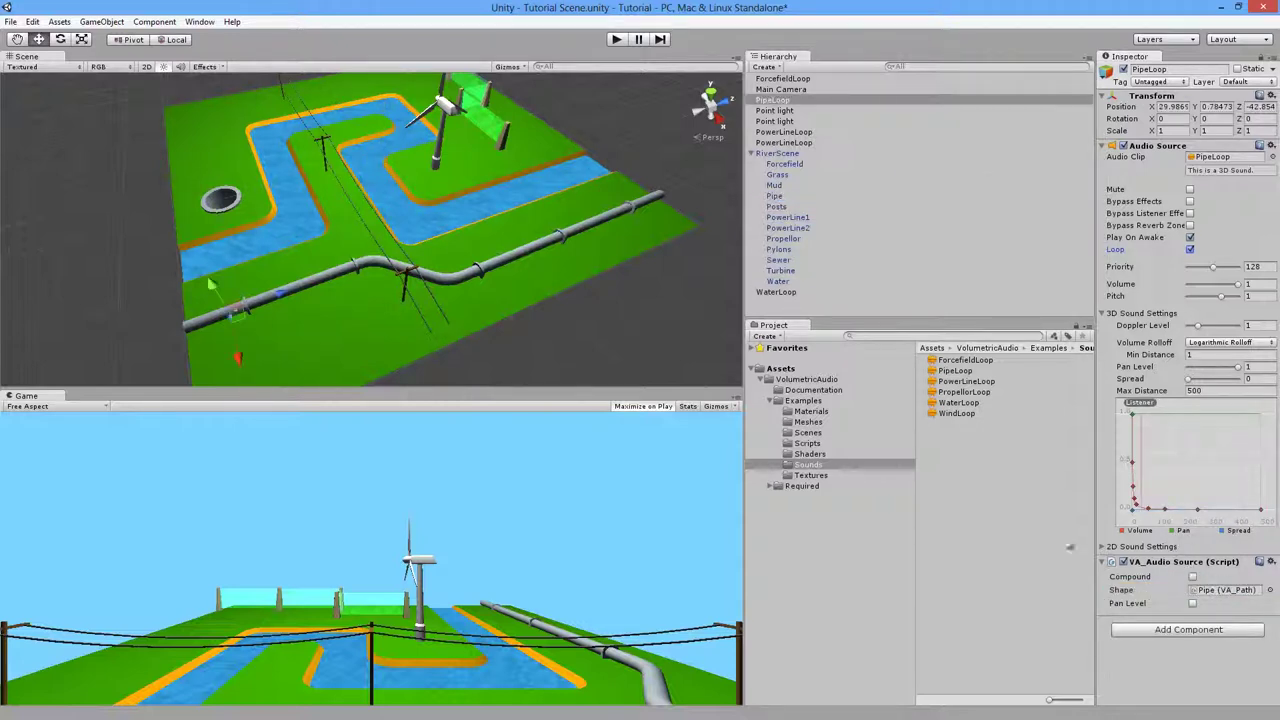
Step: Run the scene, fly the camera around the pipe to test its sound, and stop playback
click(616, 39)
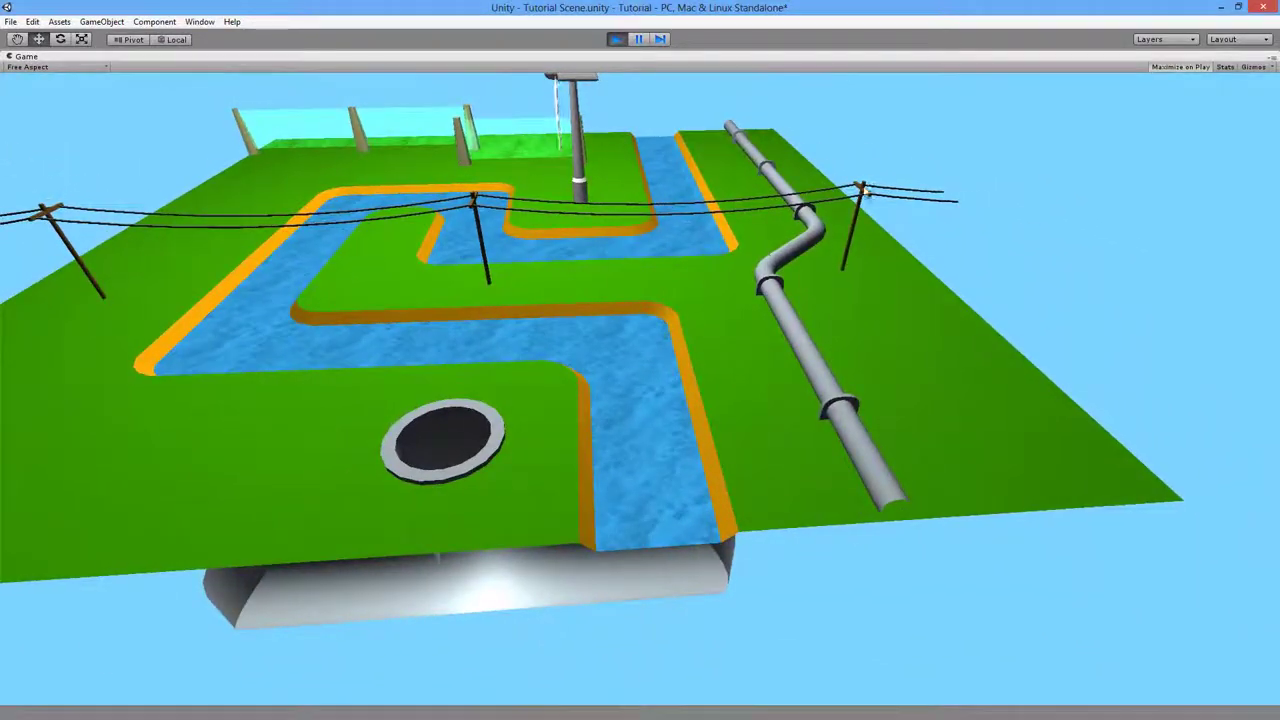
click(617, 39)
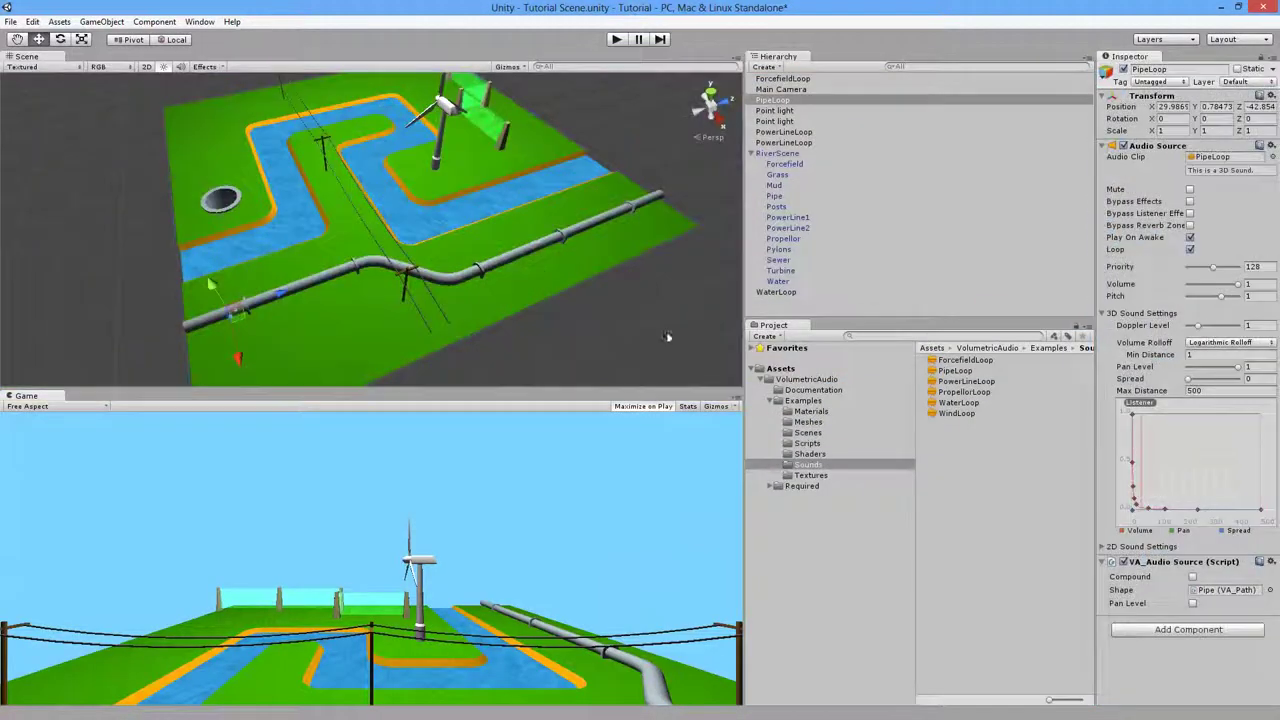
Step: Add a VA Mesh component to the wind turbine's Propellor object
right_drag(376, 290, 672, 215)
alt+drag(672, 215, 550, 242)
click(404, 188)
click(405, 186)
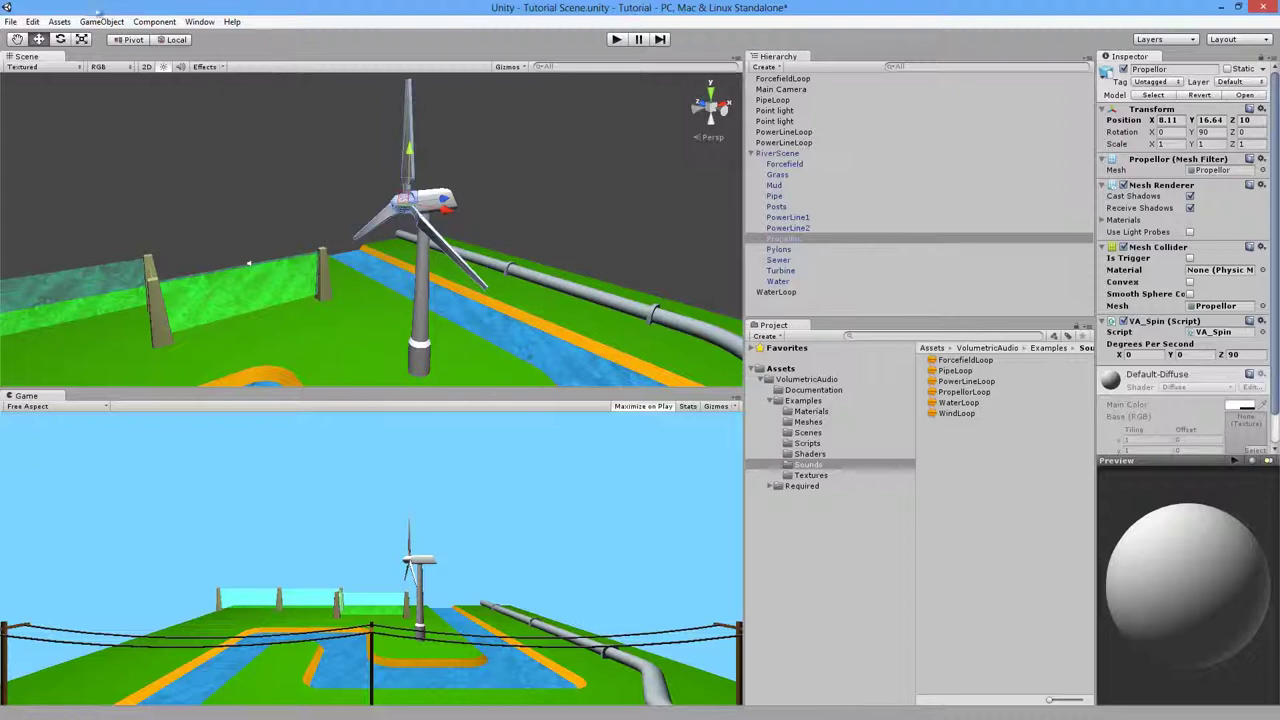
click(146, 24)
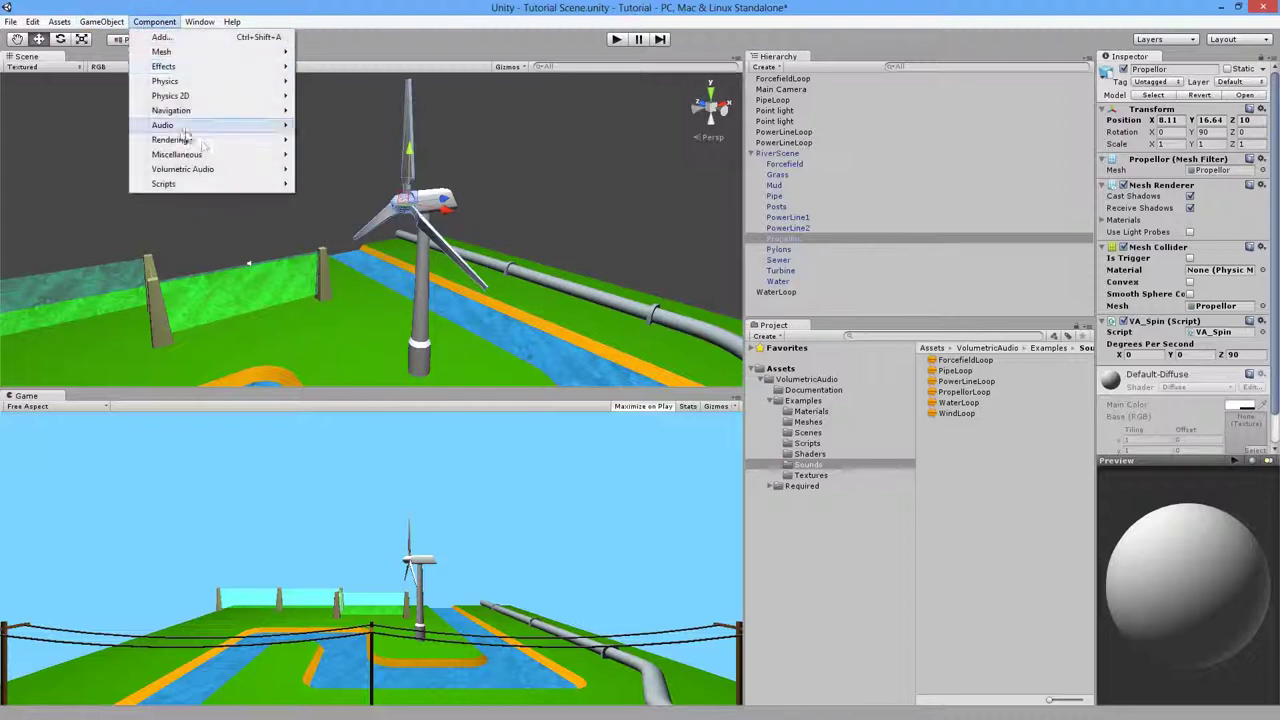
mouse_move(250, 169)
click(332, 213)
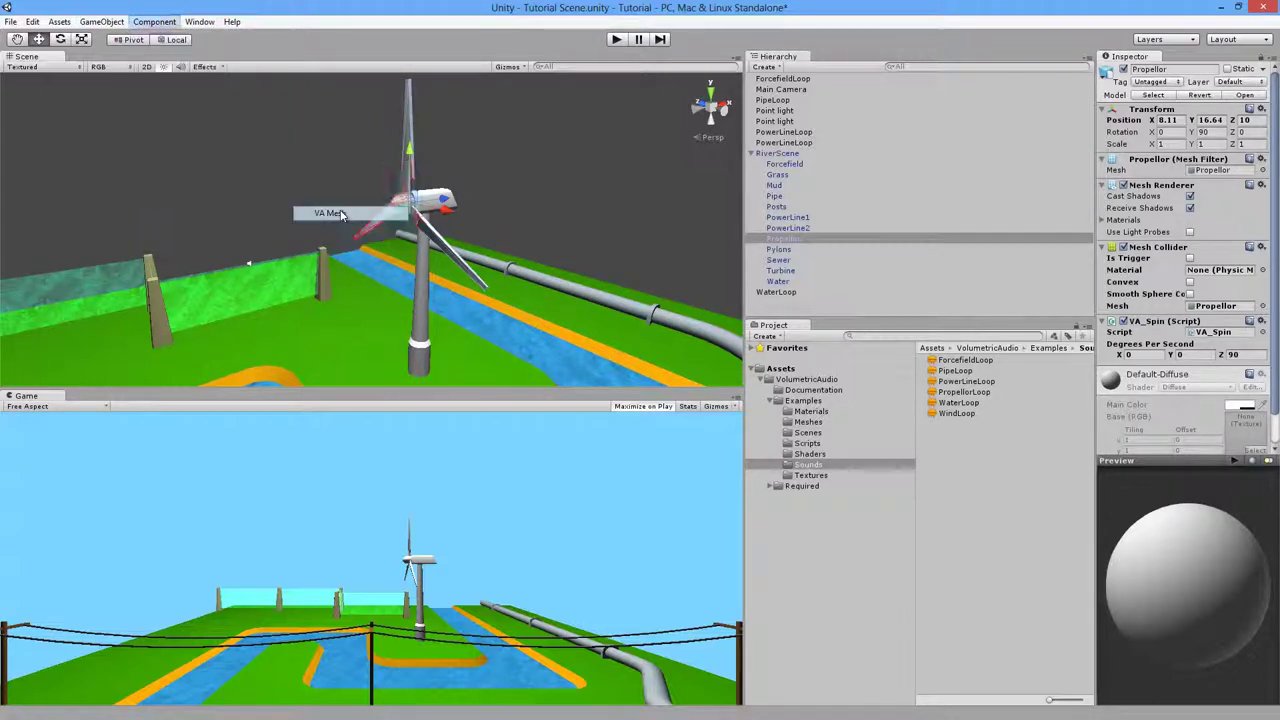
scroll(1207, 366, down, 3)
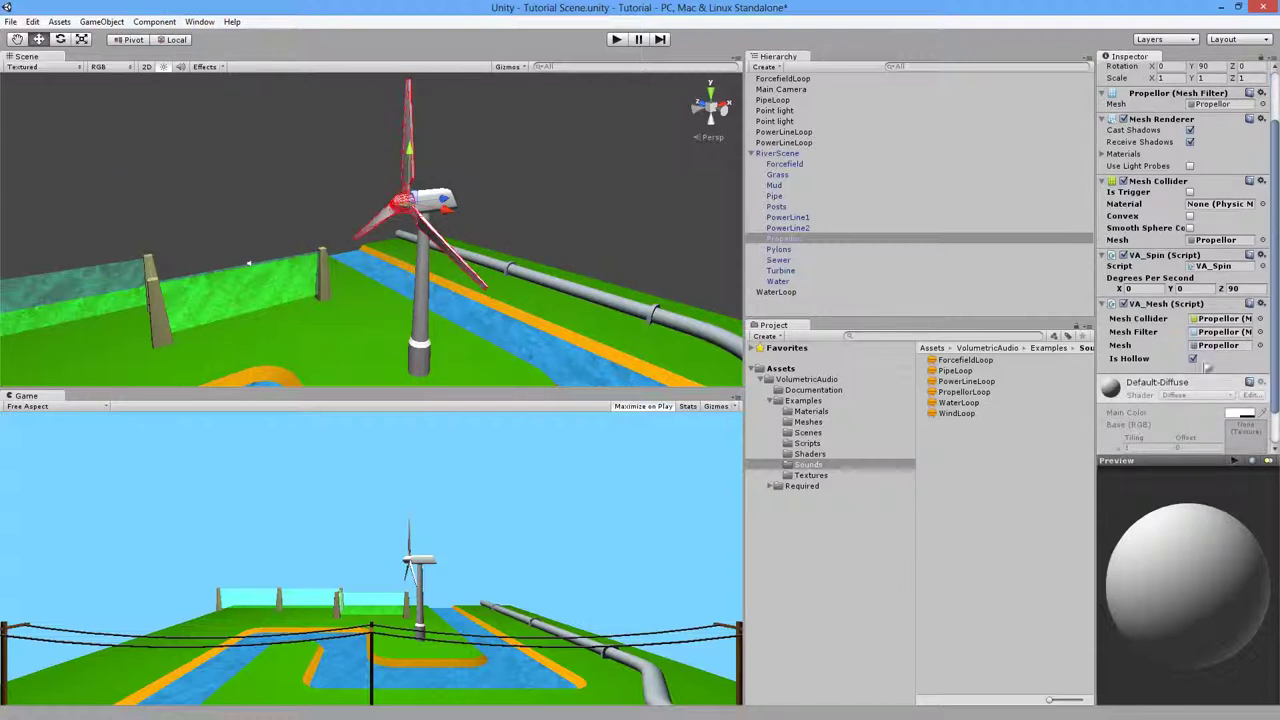
scroll(1185, 346, down, 1)
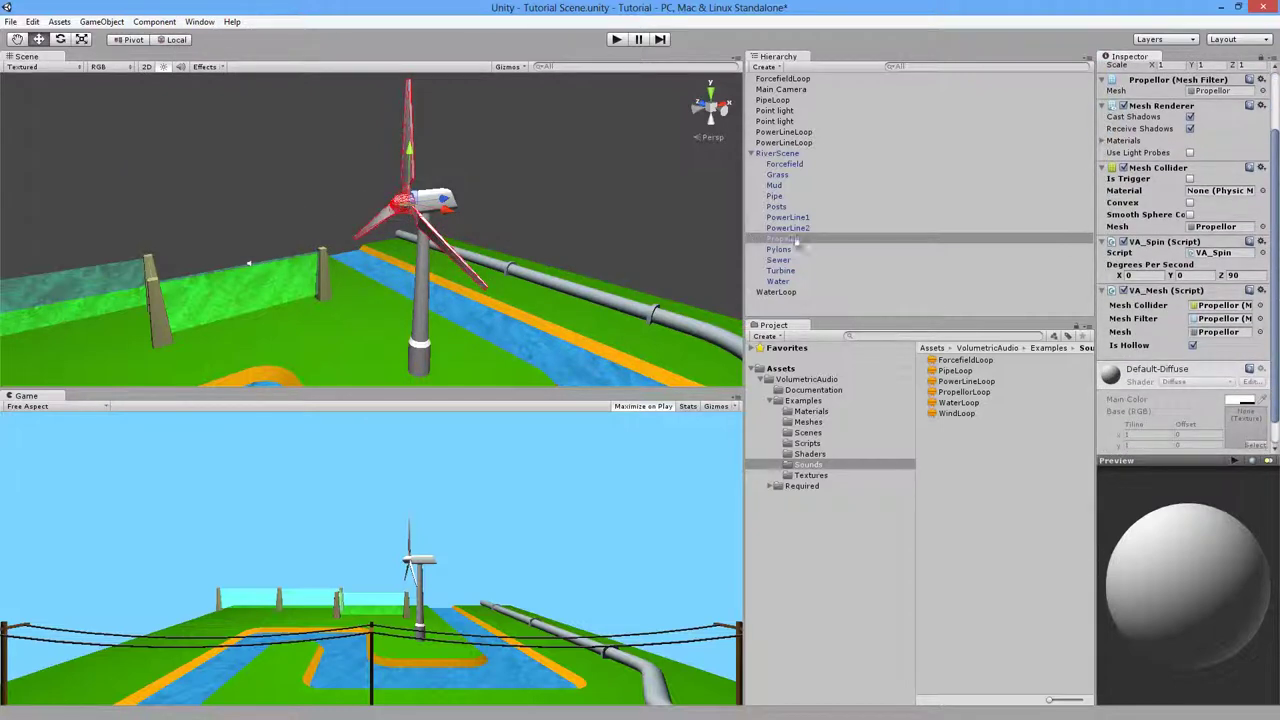
scroll(1157, 343, down, 1)
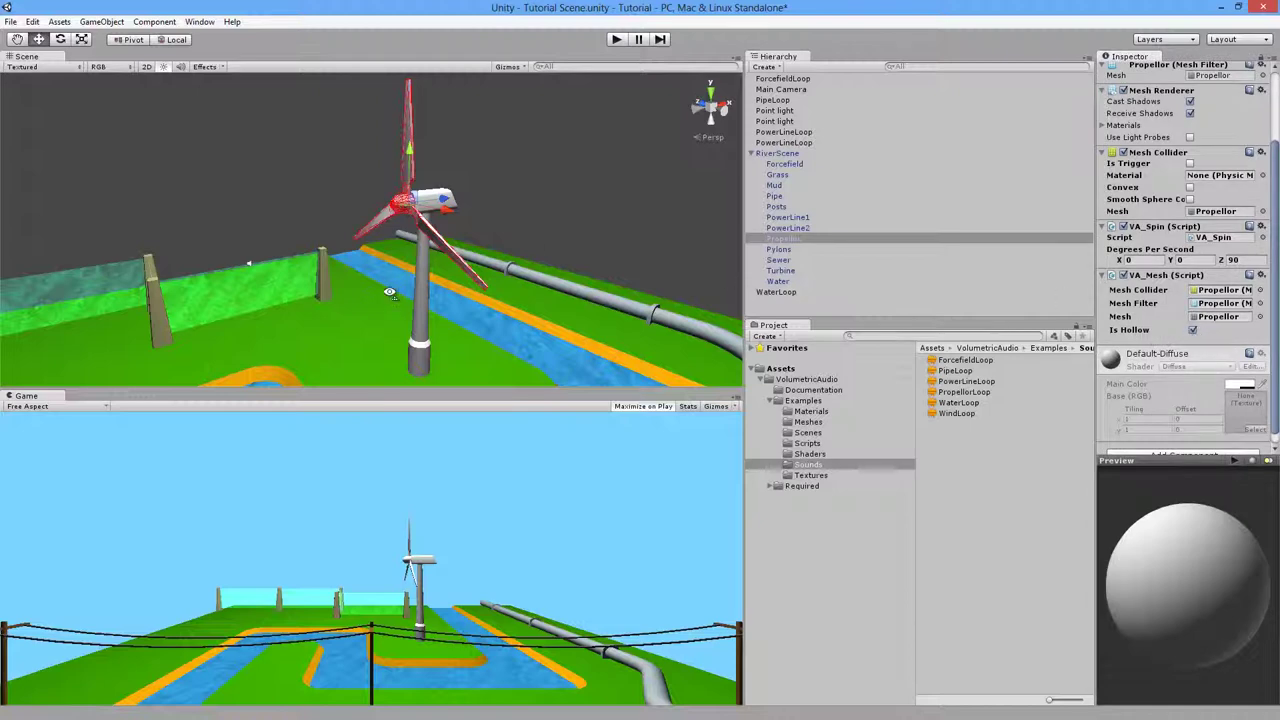
Step: Try turning off Is Hollow in the propellor's VA Mesh, and turn the option back on
key(w)
right_drag(390, 291, 410, 268)
alt+drag(410, 268, 557, 276)
key(w)
right_drag(557, 276, 385, 241)
key(w)
key(s)
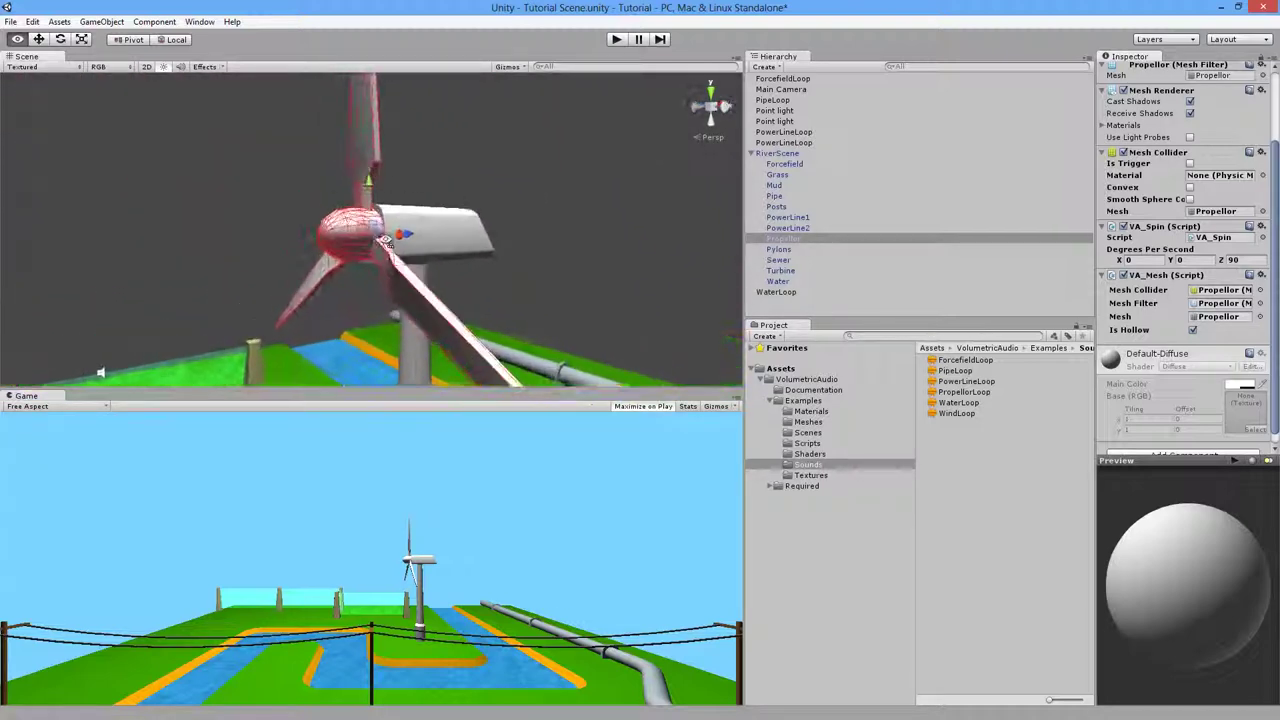
alt+drag(385, 240, 998, 46)
click(1192, 330)
key(f)
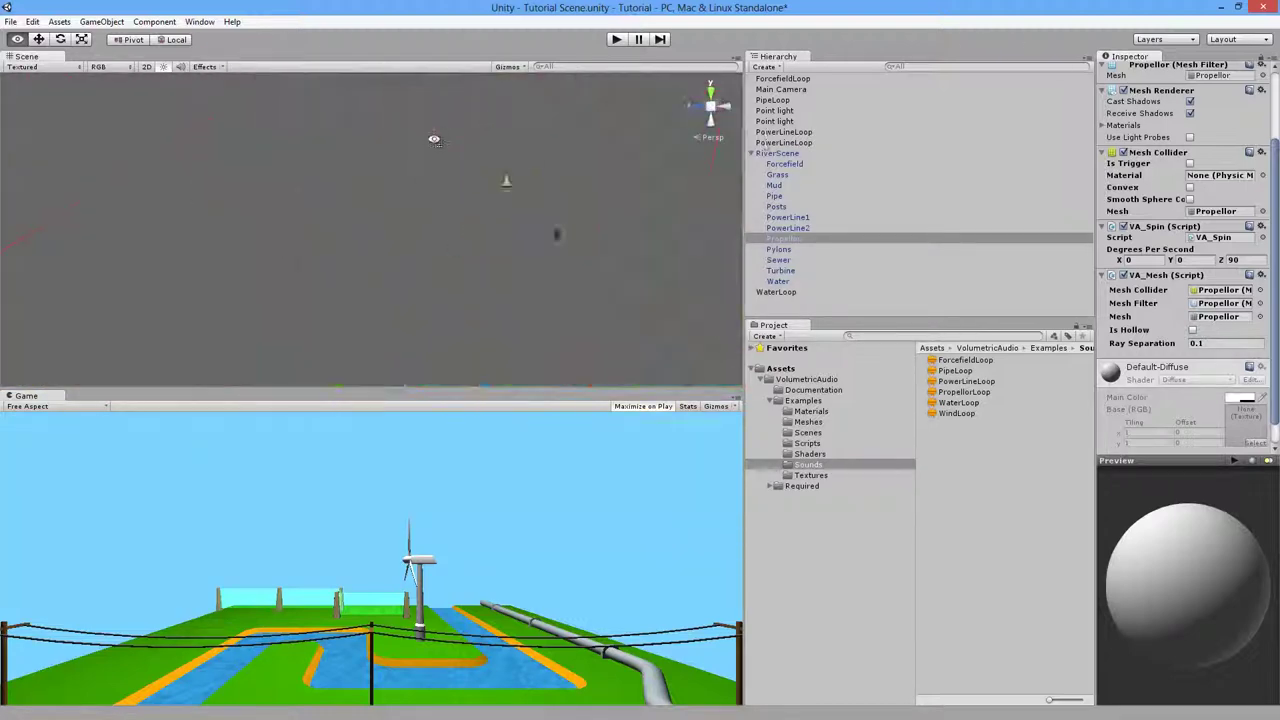
click(1190, 331)
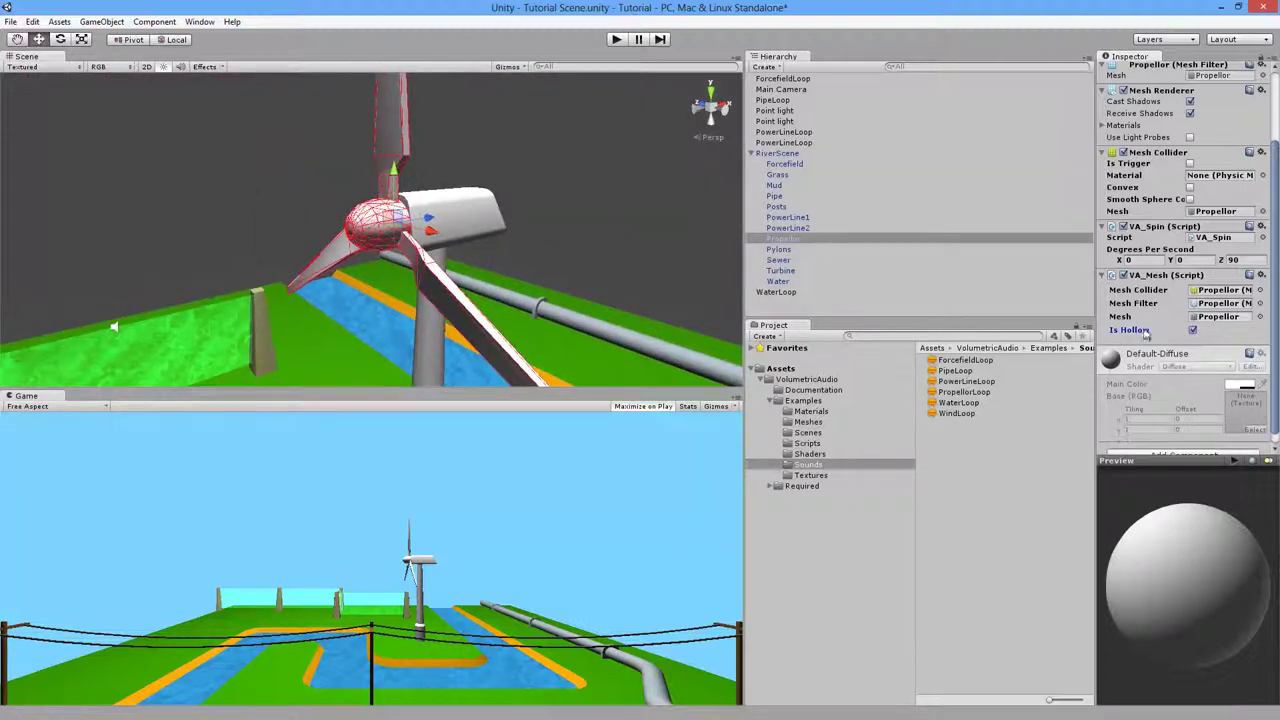
Step: Examine the propellor's hollow VA Mesh outline from inside the mesh and from the front
right_drag(411, 225, 911, 174)
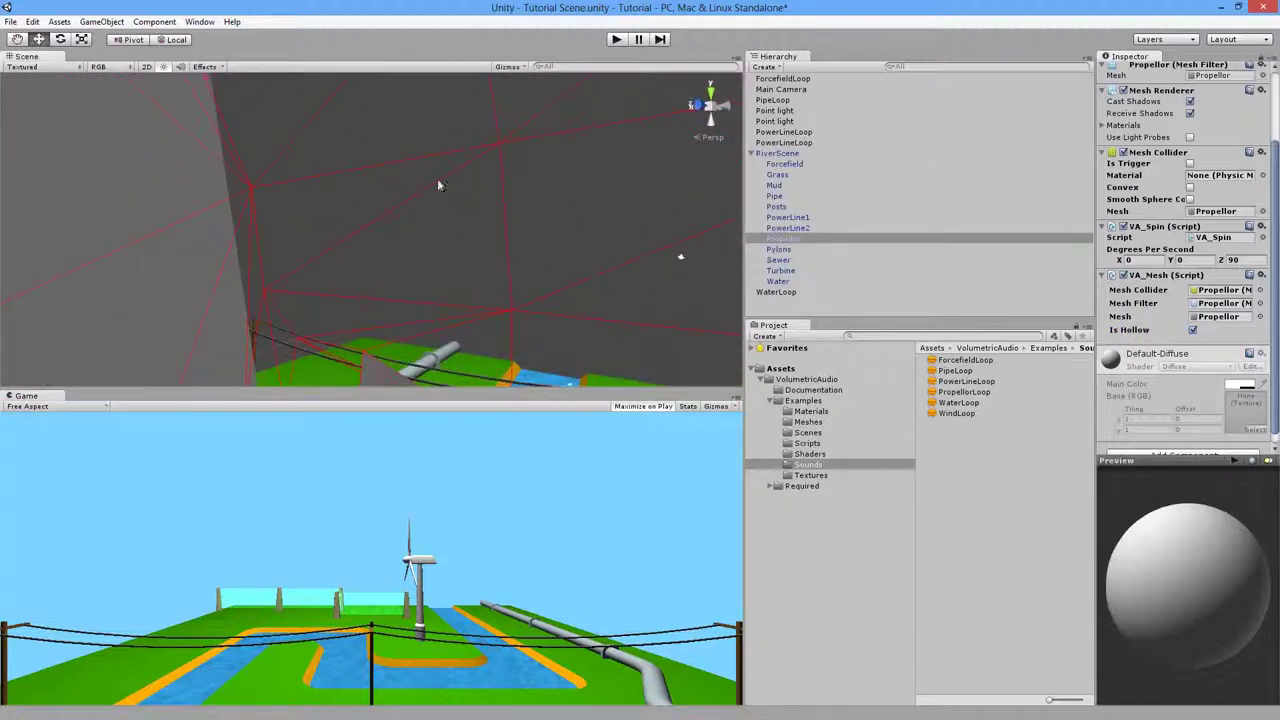
right_drag(438, 185, 1272, 356)
right_drag(483, 250, 391, 145)
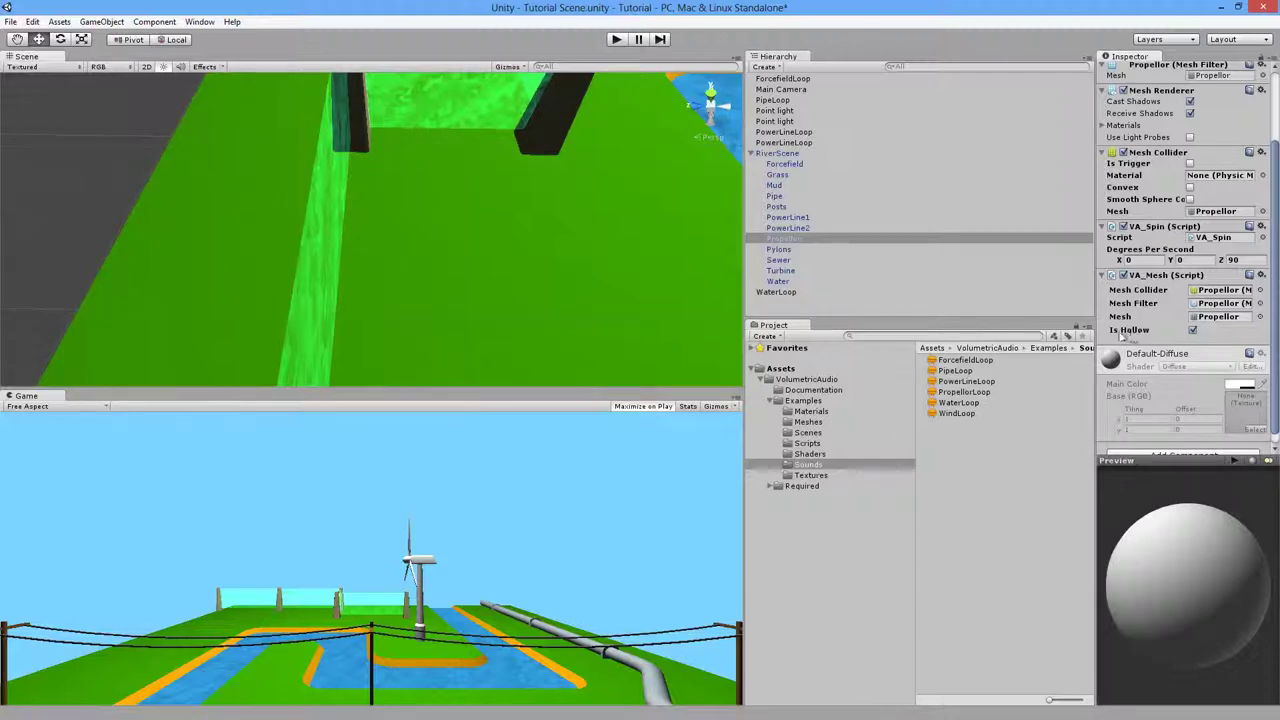
right_drag(432, 268, 384, 150)
key(w)
key(s)
key(w)
key(s)
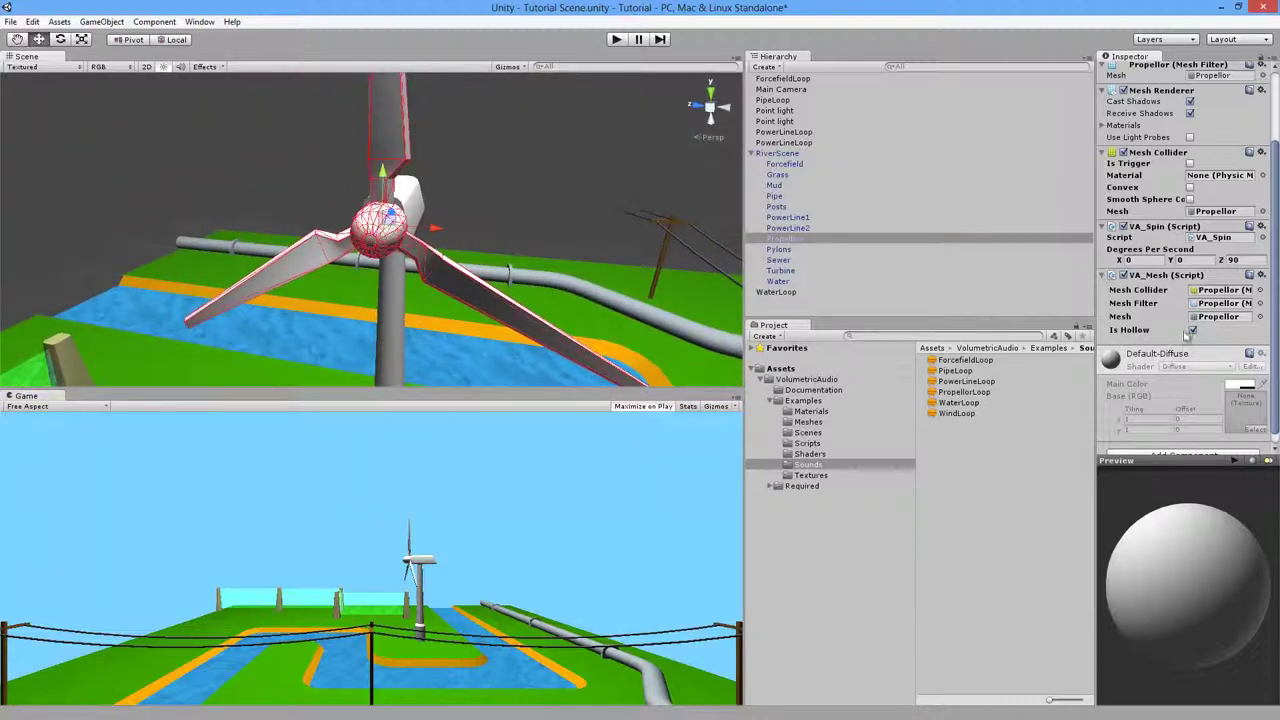
Step: Switch the propellor's VA Mesh to non-hollow, view its blades, and restore Is Hollow
click(1191, 330)
key(w)
right_drag(484, 260, 448, 280)
key(s)
click(1192, 330)
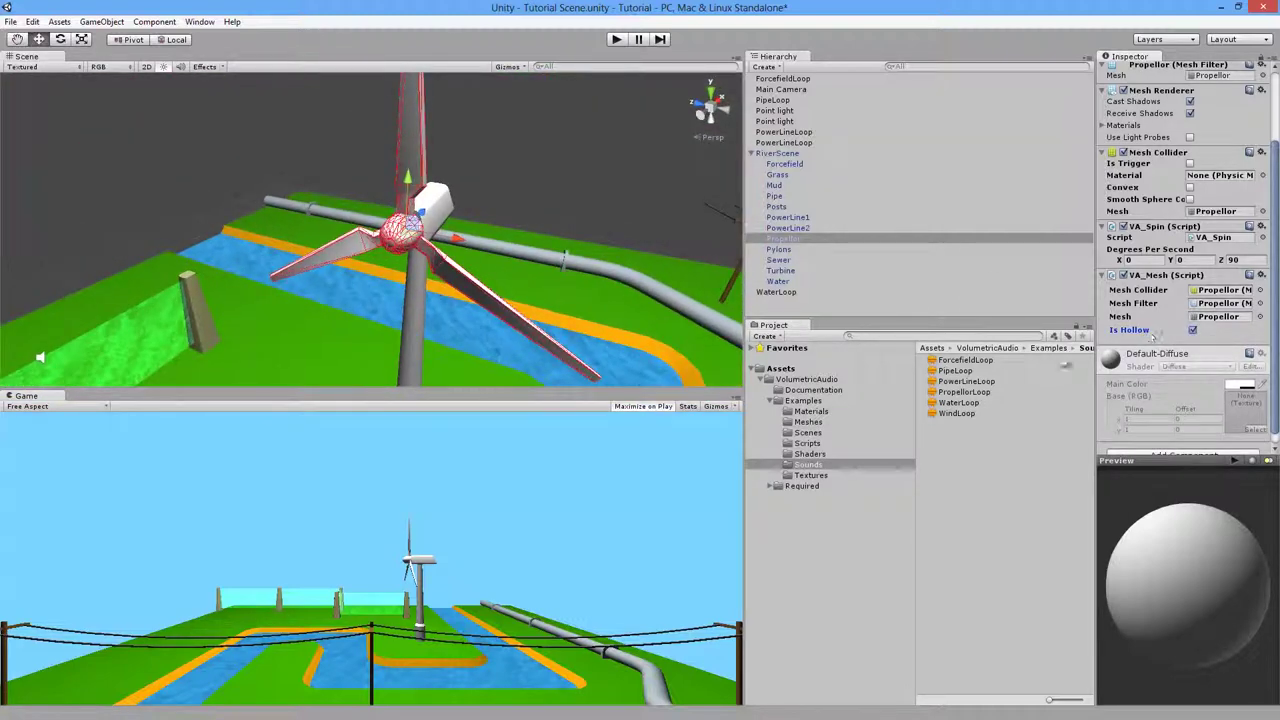
Step: Look over the turbine's propellor mesh and the surrounding forcefield area from several angles and distances
right_drag(424, 276, 428, 282)
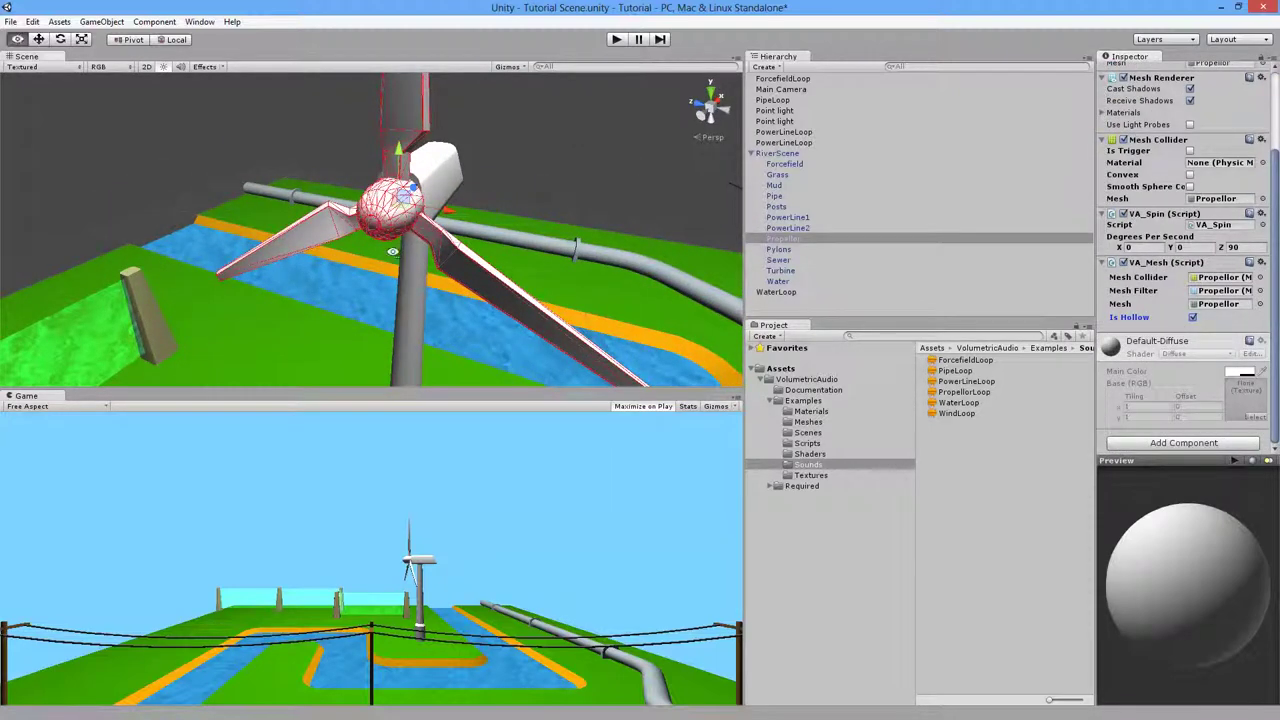
right_drag(393, 251, 431, 305)
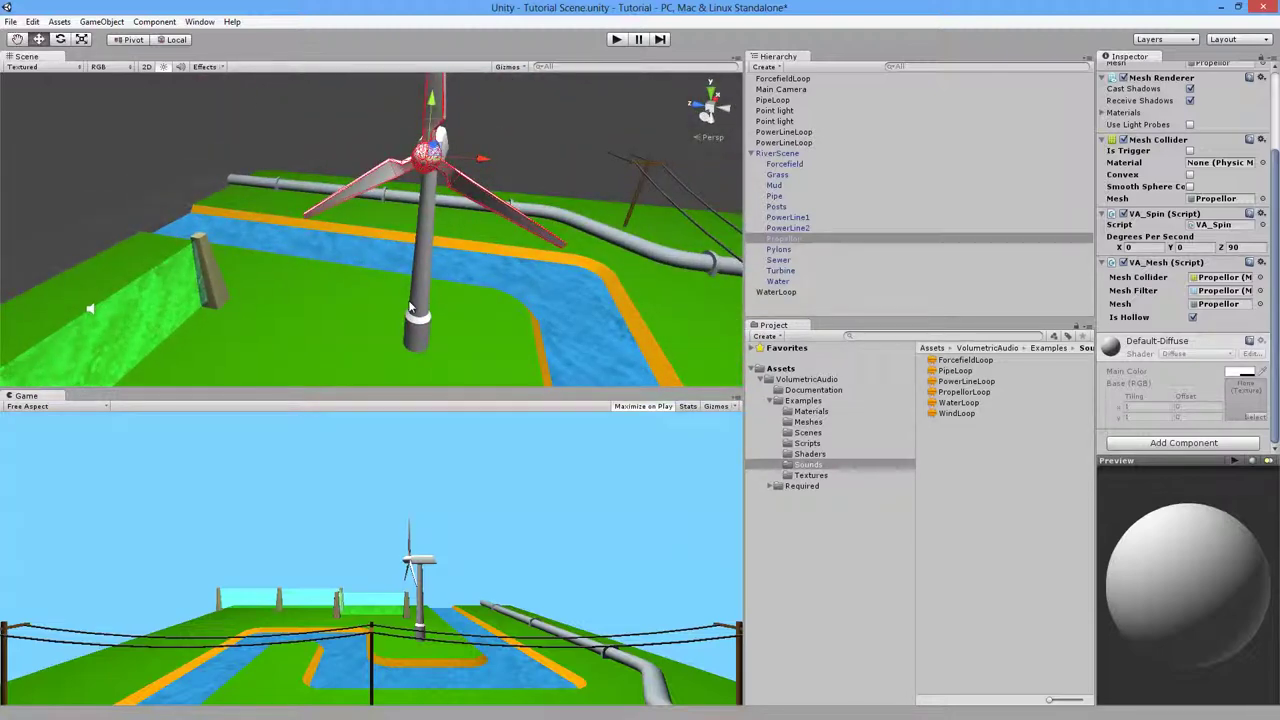
right_drag(408, 295, 338, 320)
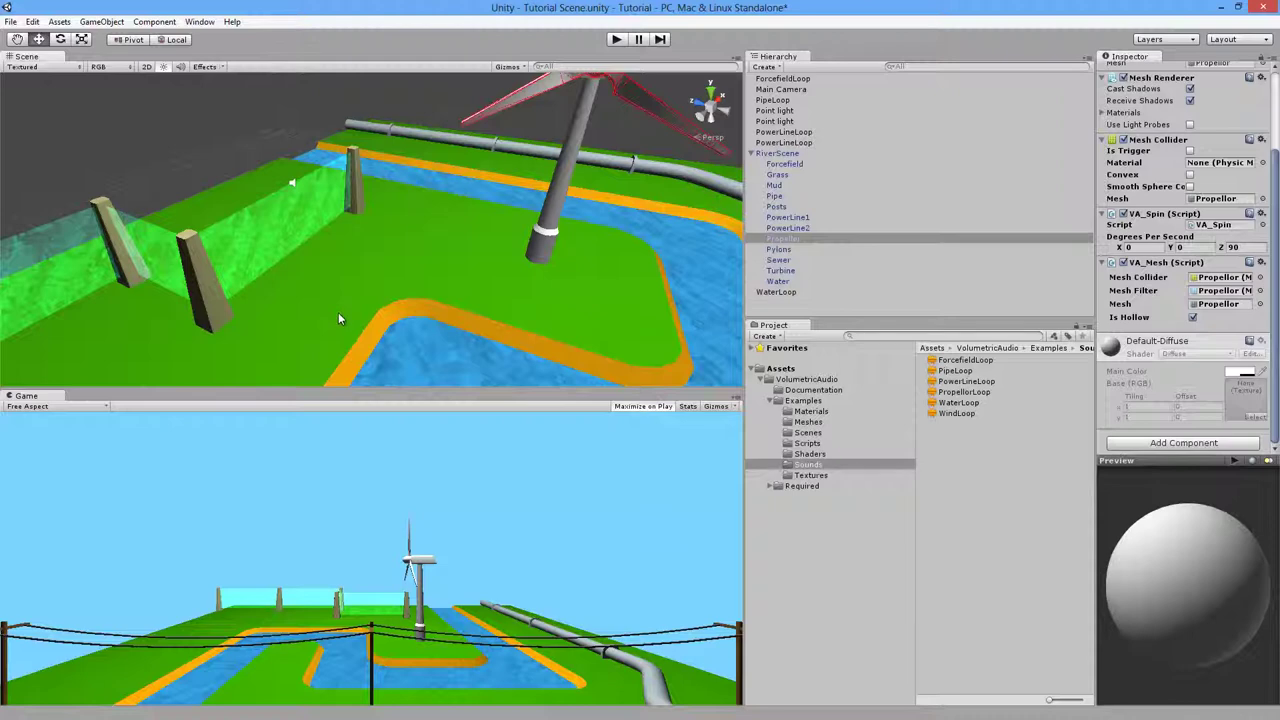
right_drag(410, 314, 258, 379)
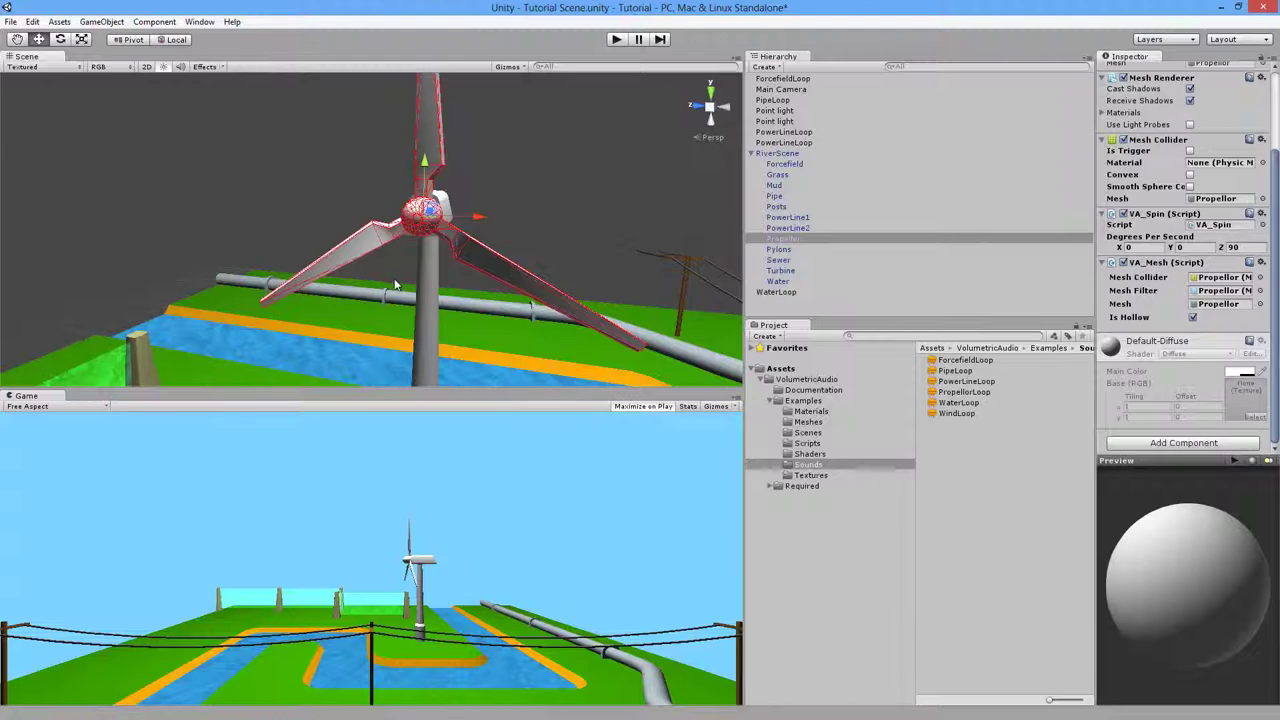
right_drag(395, 285, 392, 298)
key(s)
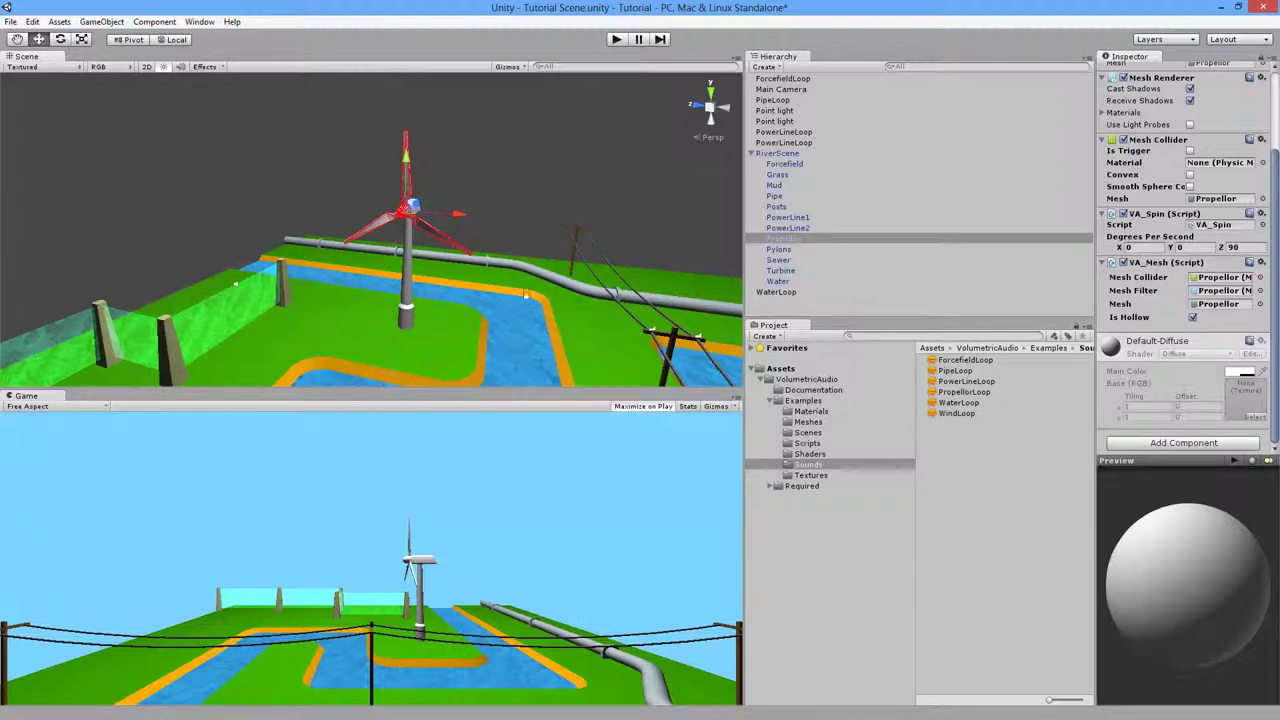
Step: Turn off Is Hollow on the propellor's VA Mesh and inspect the blades and hub from several angles and distances
key(w)
right_drag(526, 294, 519, 290)
click(1192, 317)
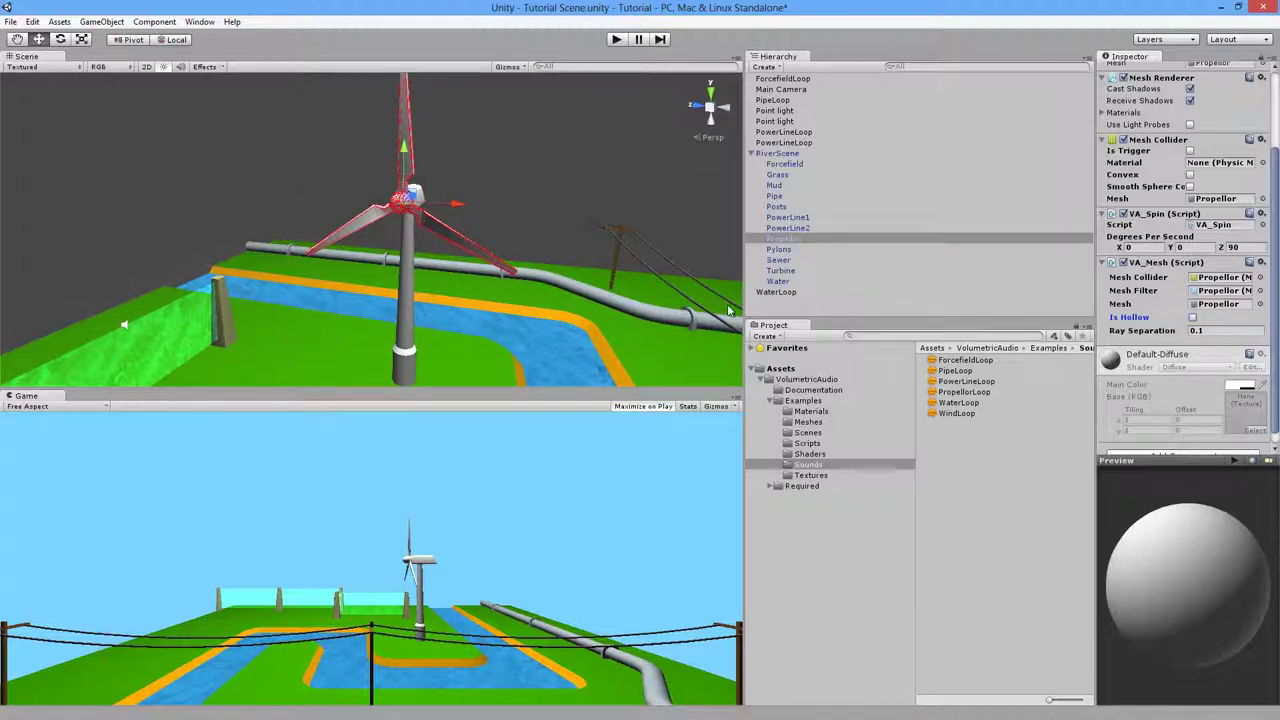
alt+drag(555, 270, 516, 275)
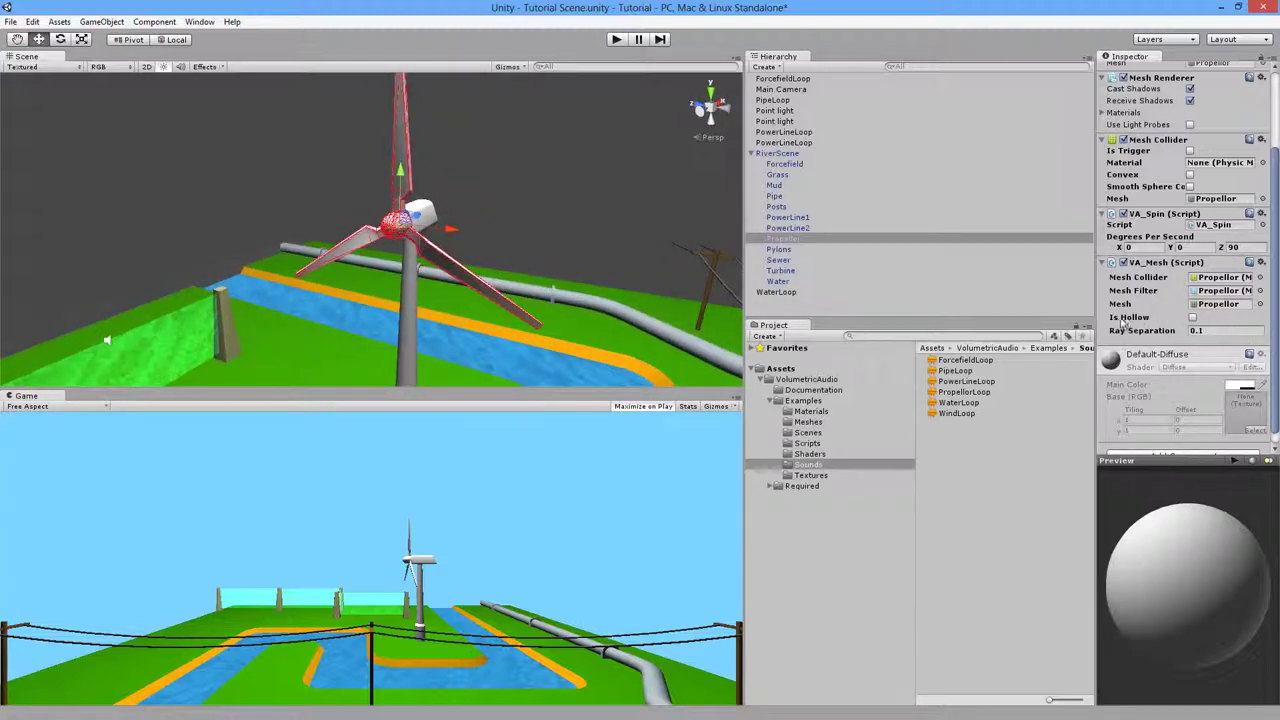
alt+drag(499, 283, 530, 298)
key(w)
right_drag(497, 301, 449, 334)
alt+drag(449, 335, 440, 338)
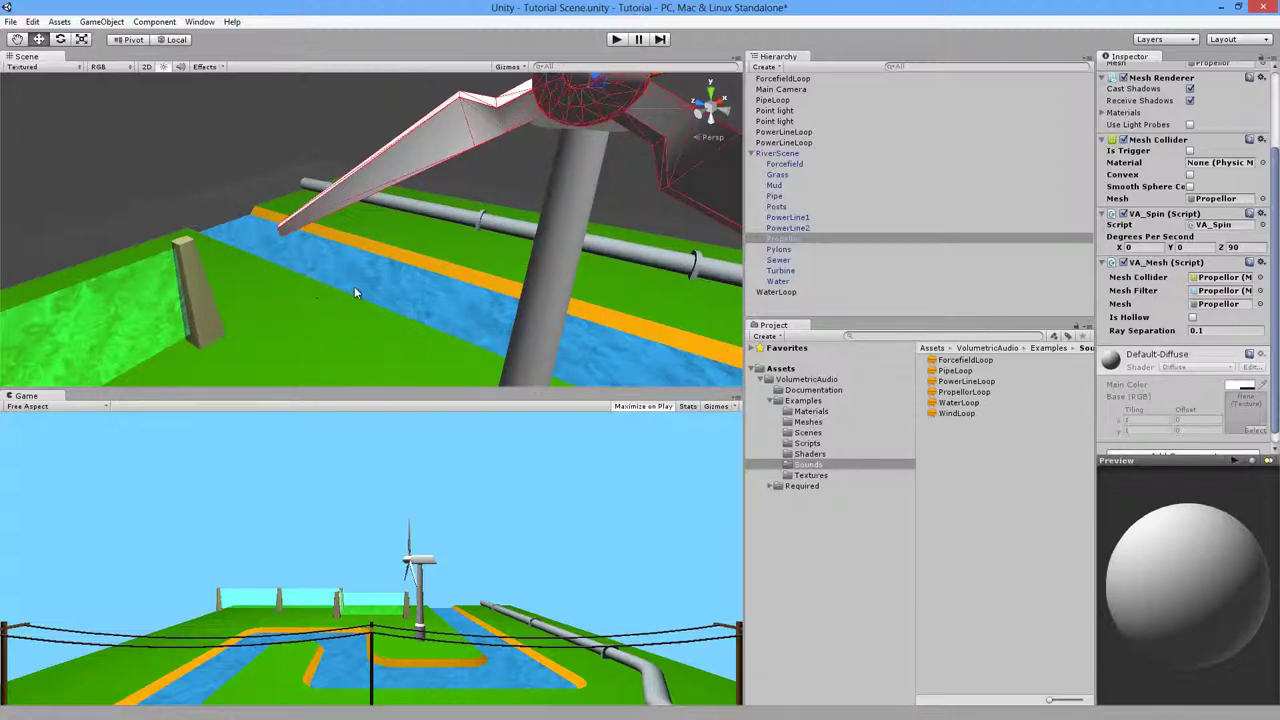
alt+drag(361, 292, 481, 268)
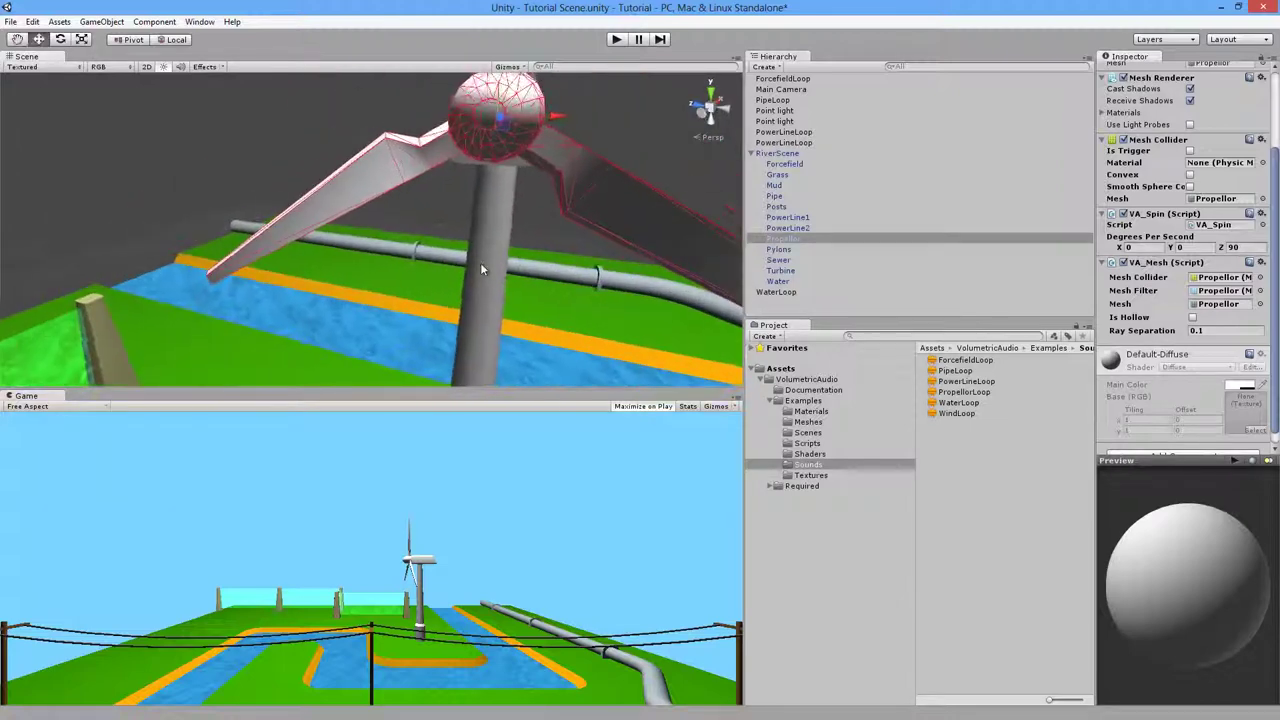
Step: Turn Is Hollow back on for the propellor's VA Mesh and view the whole turbine
click(1191, 317)
scroll(215, 283, down, 5)
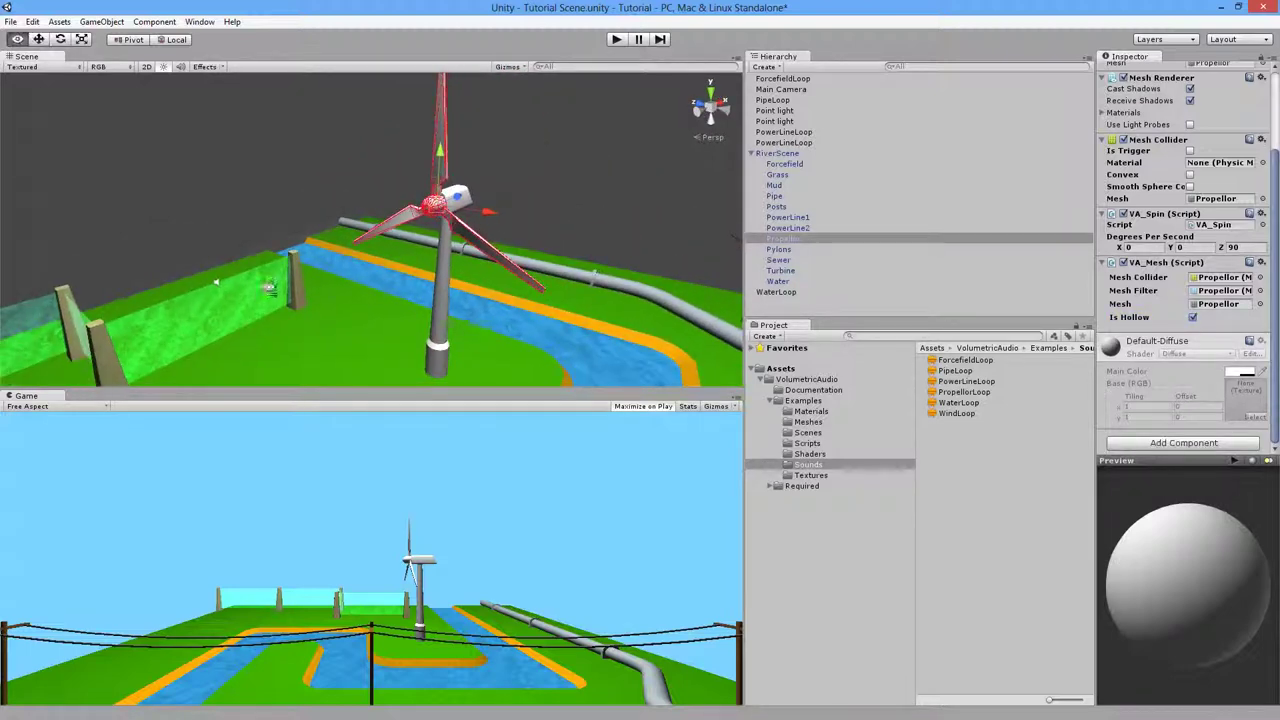
key(w)
right_drag(269, 287, 266, 261)
key(s)
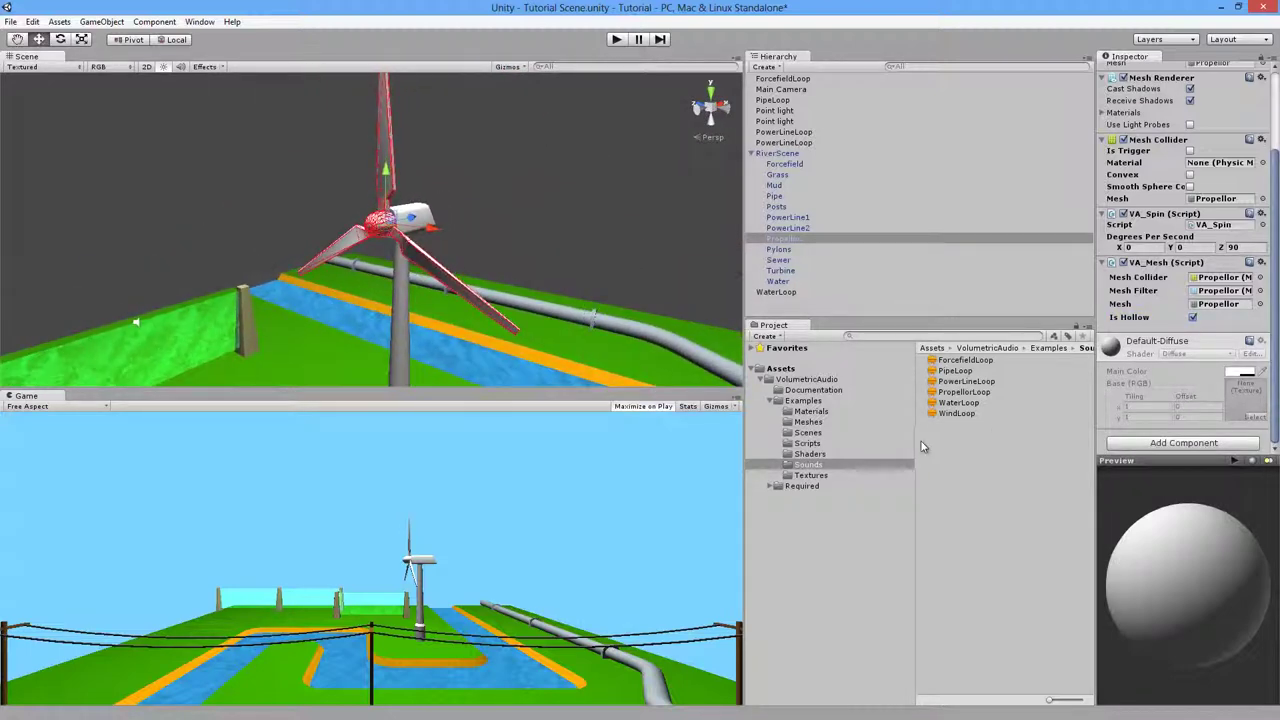
Step: Add the PropellorLoop sound to the scene with Loop enabled and a VA Audio Source that uses Propellor as its shape
drag(800, 501, 830, 388)
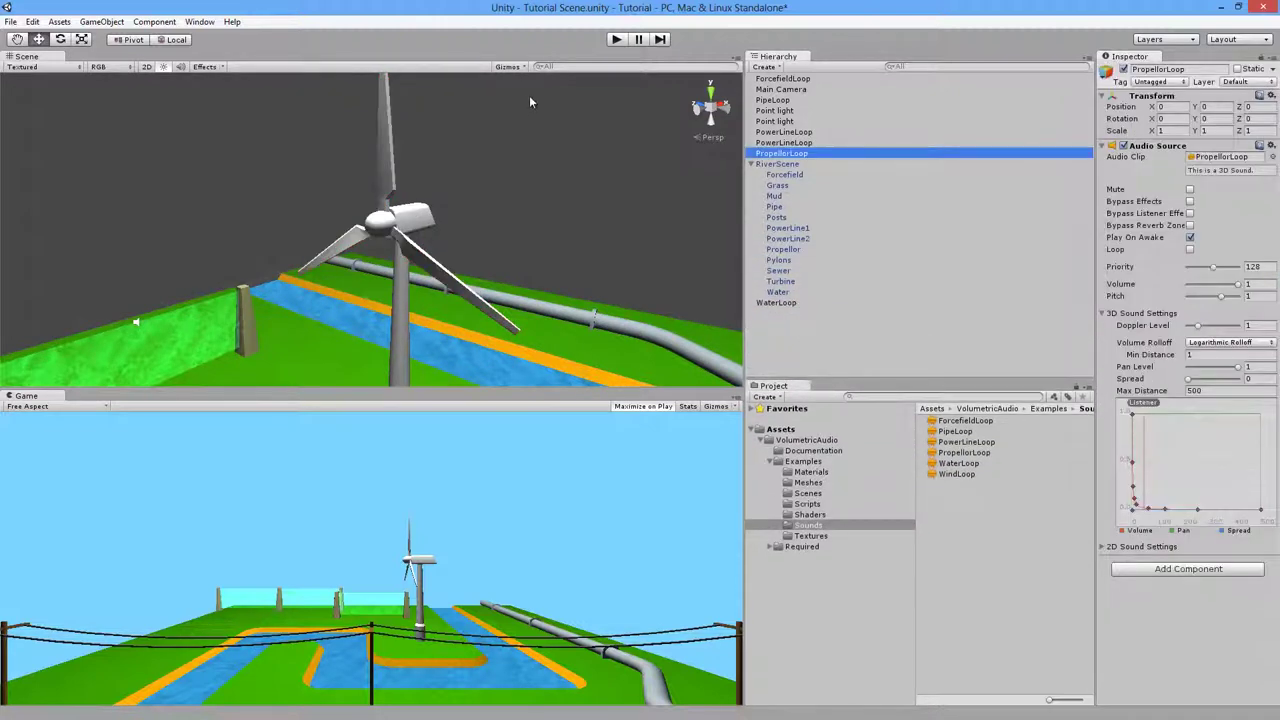
click(1190, 250)
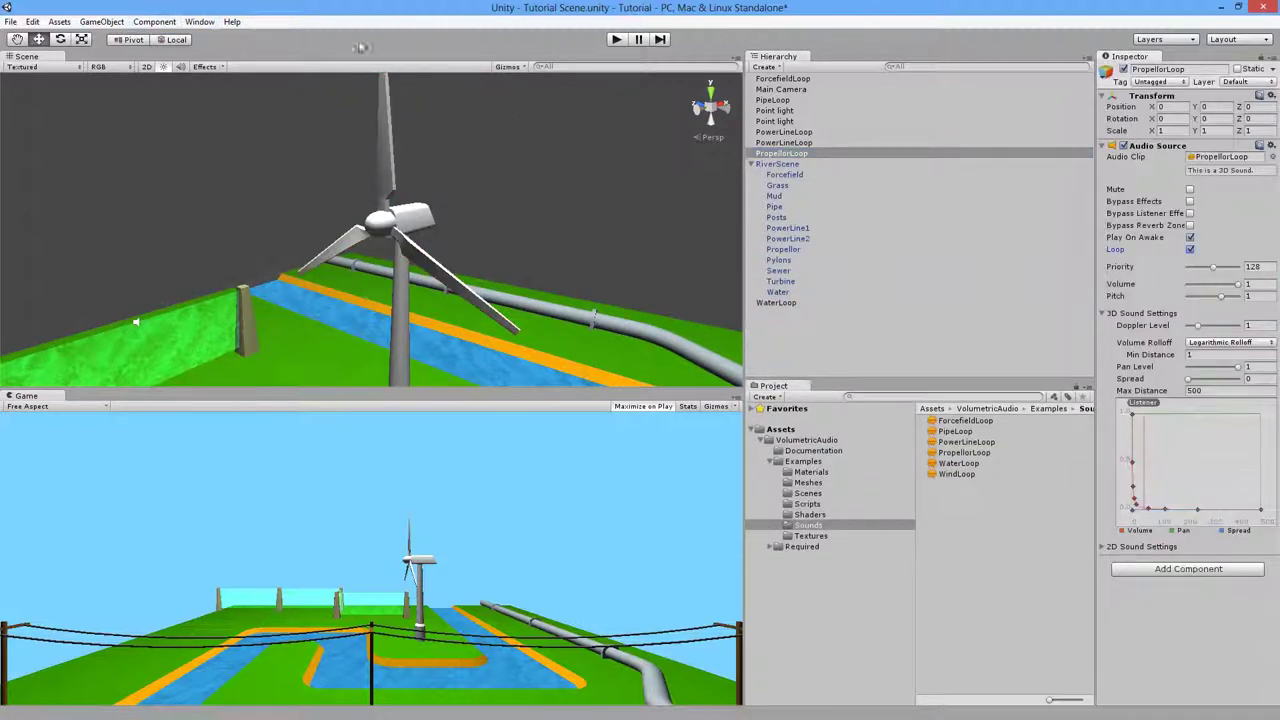
click(150, 22)
mouse_move(206, 169)
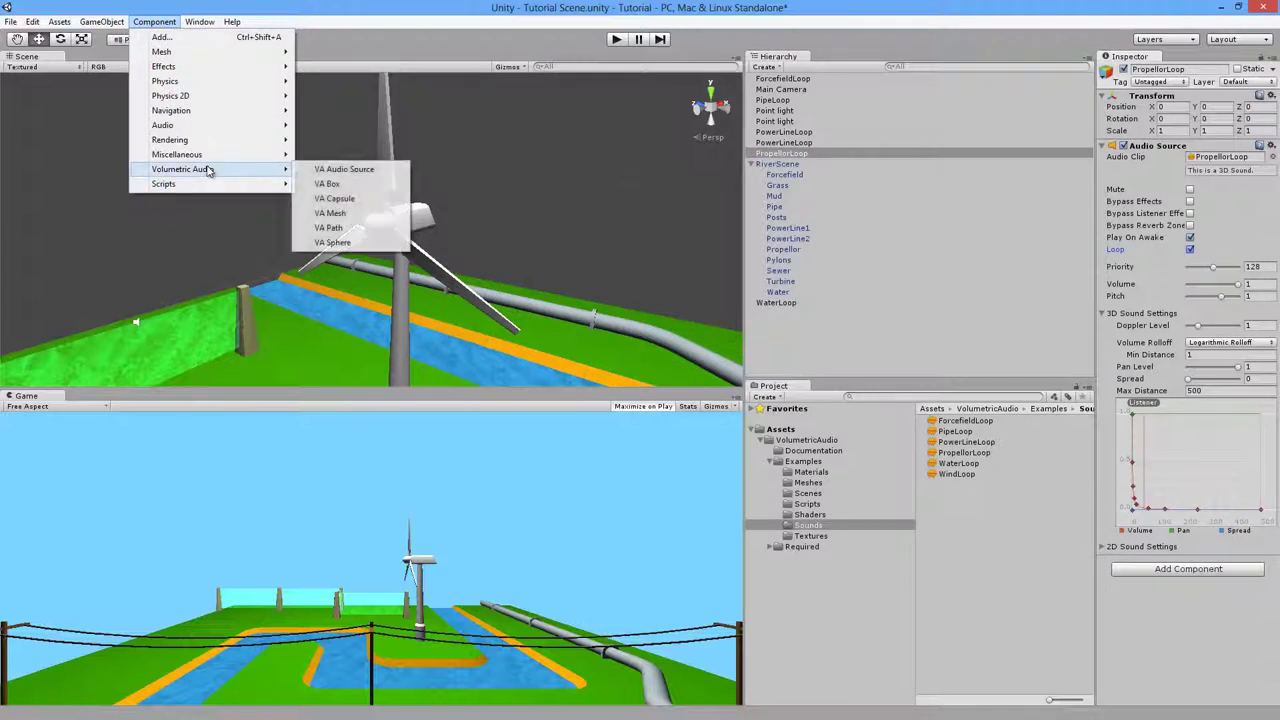
click(378, 170)
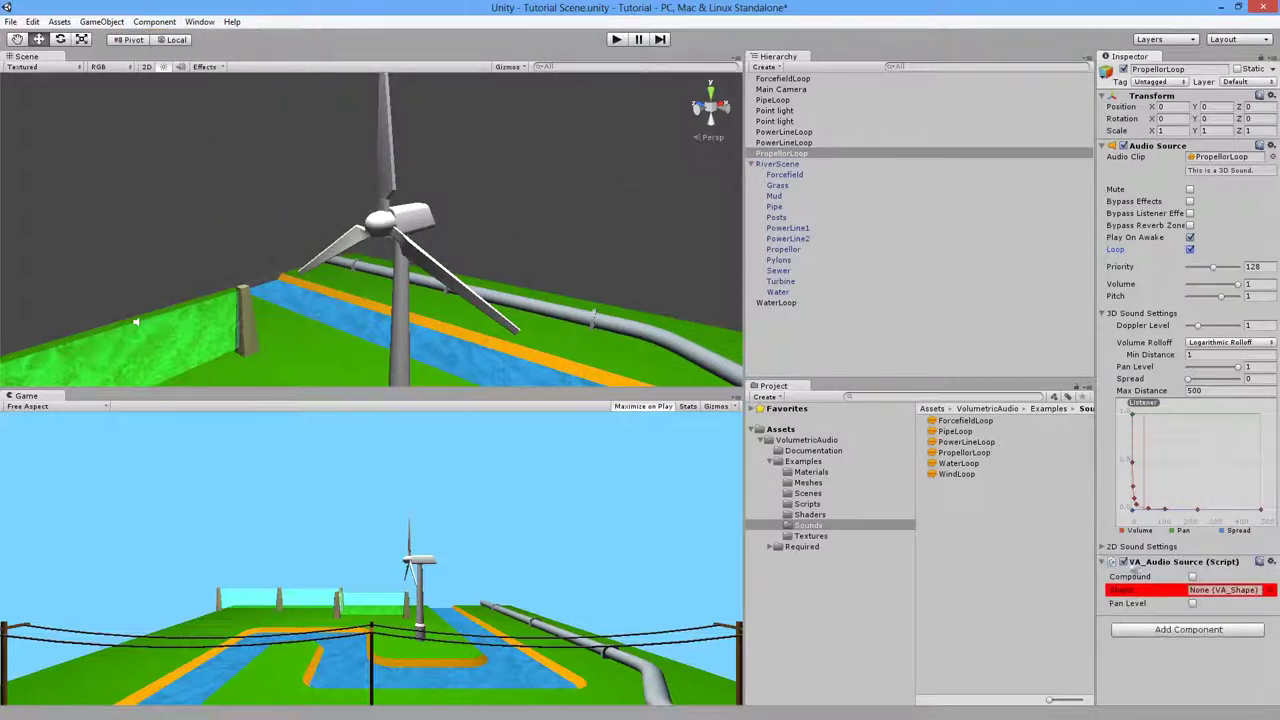
drag(786, 251, 1232, 597)
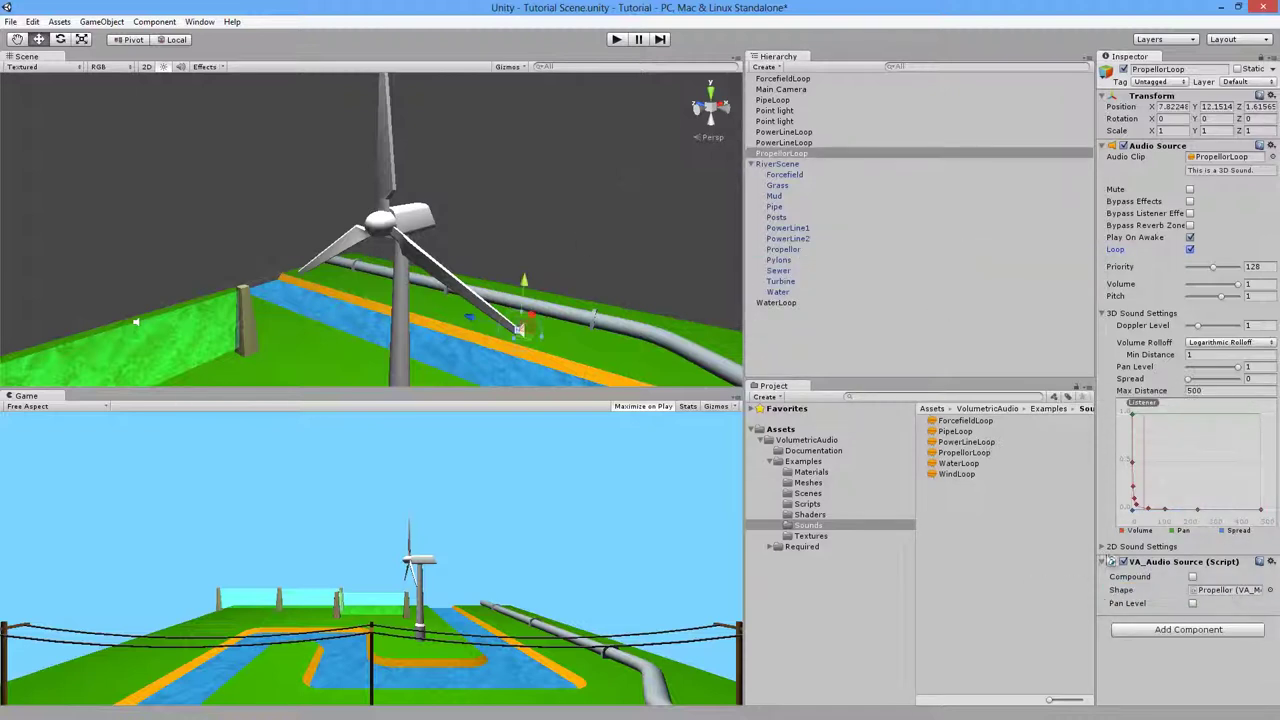
Step: Play the scene and fly close to the spinning blades to test the propellor sound from beside the turbine
click(616, 40)
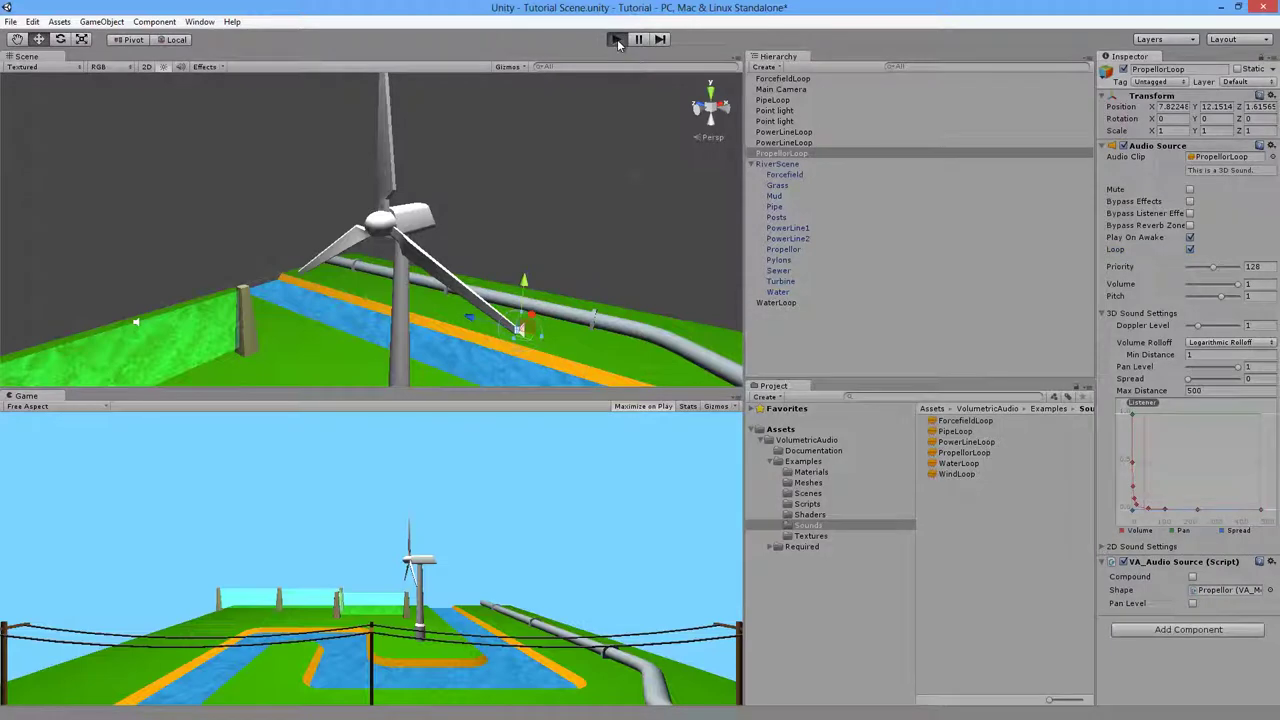
key(w)
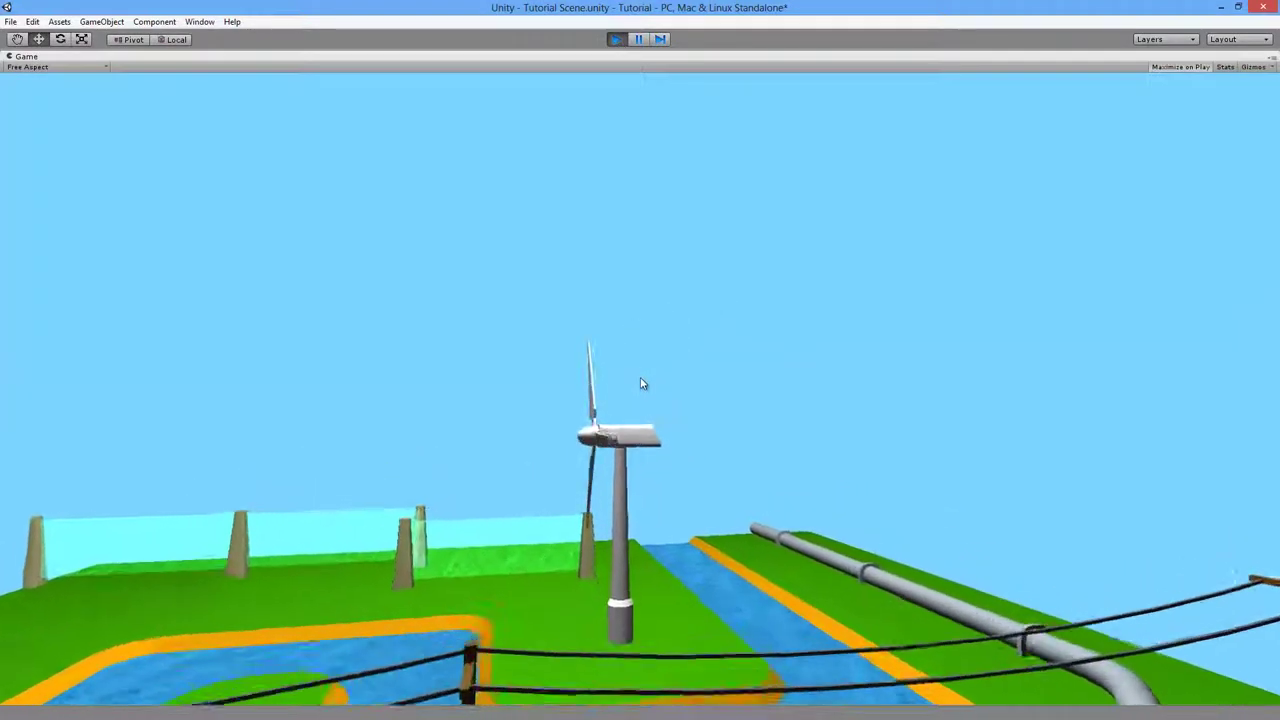
key(w)
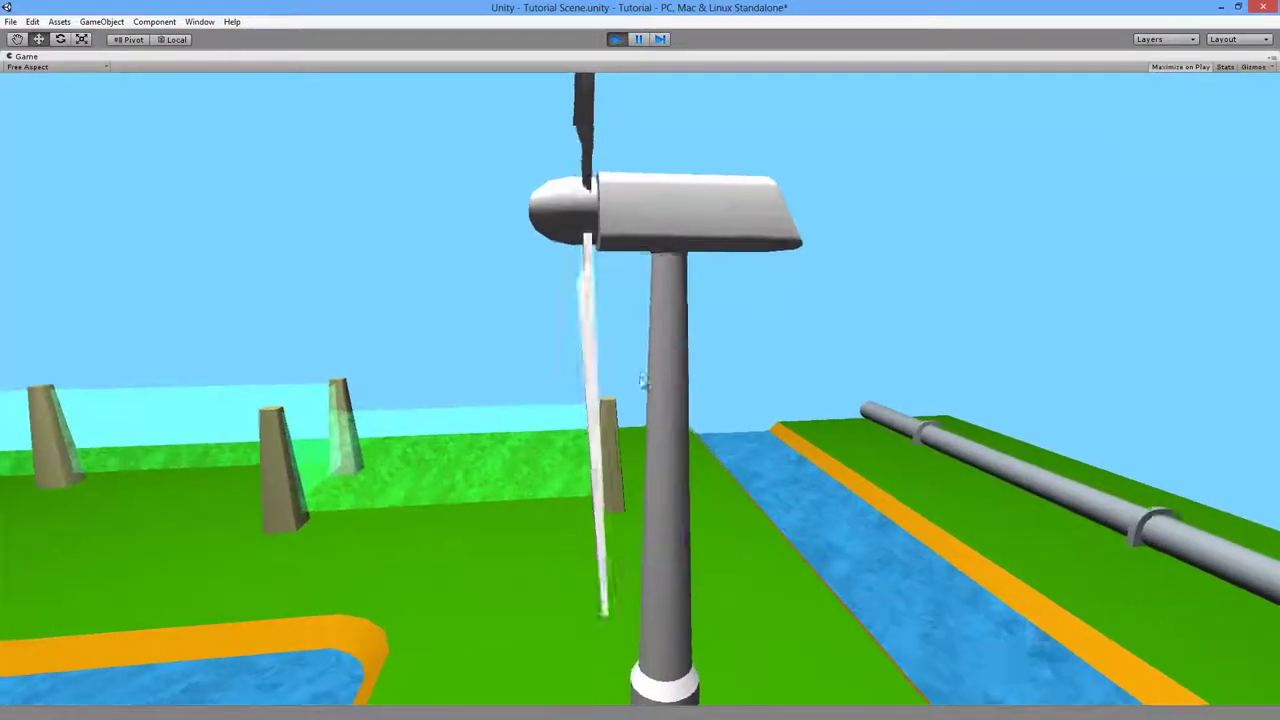
key(w)
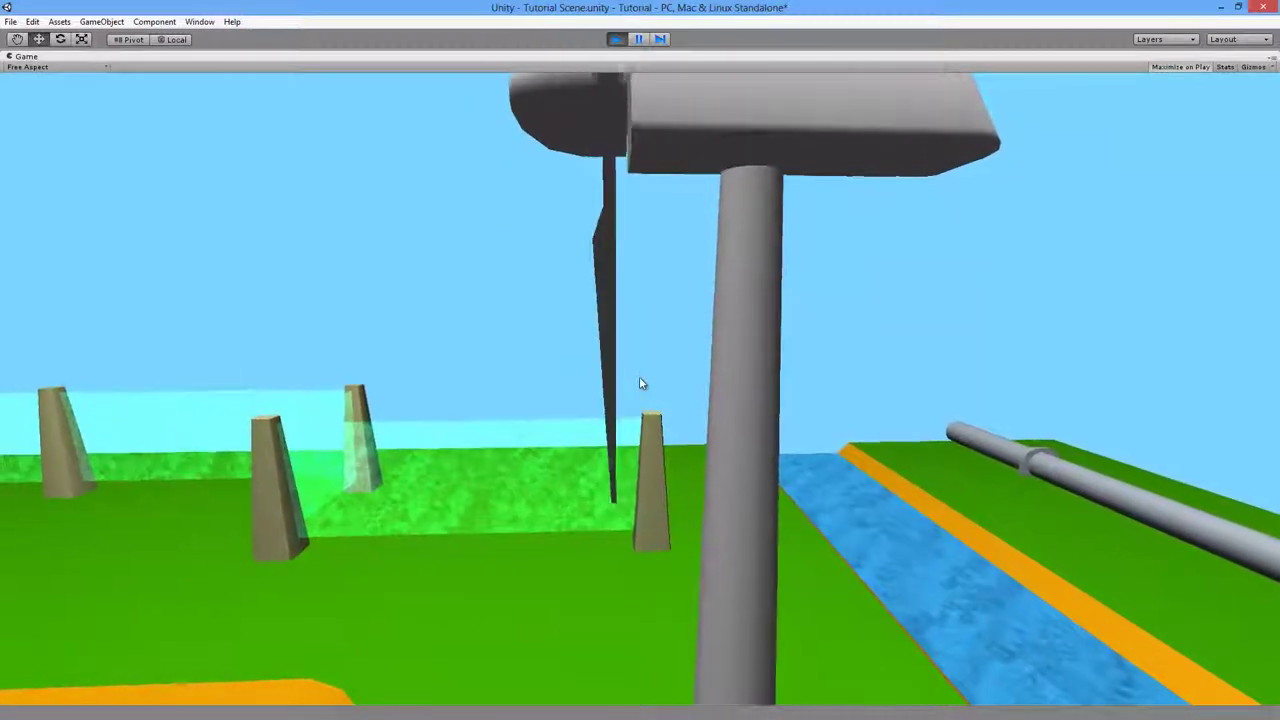
key(d)
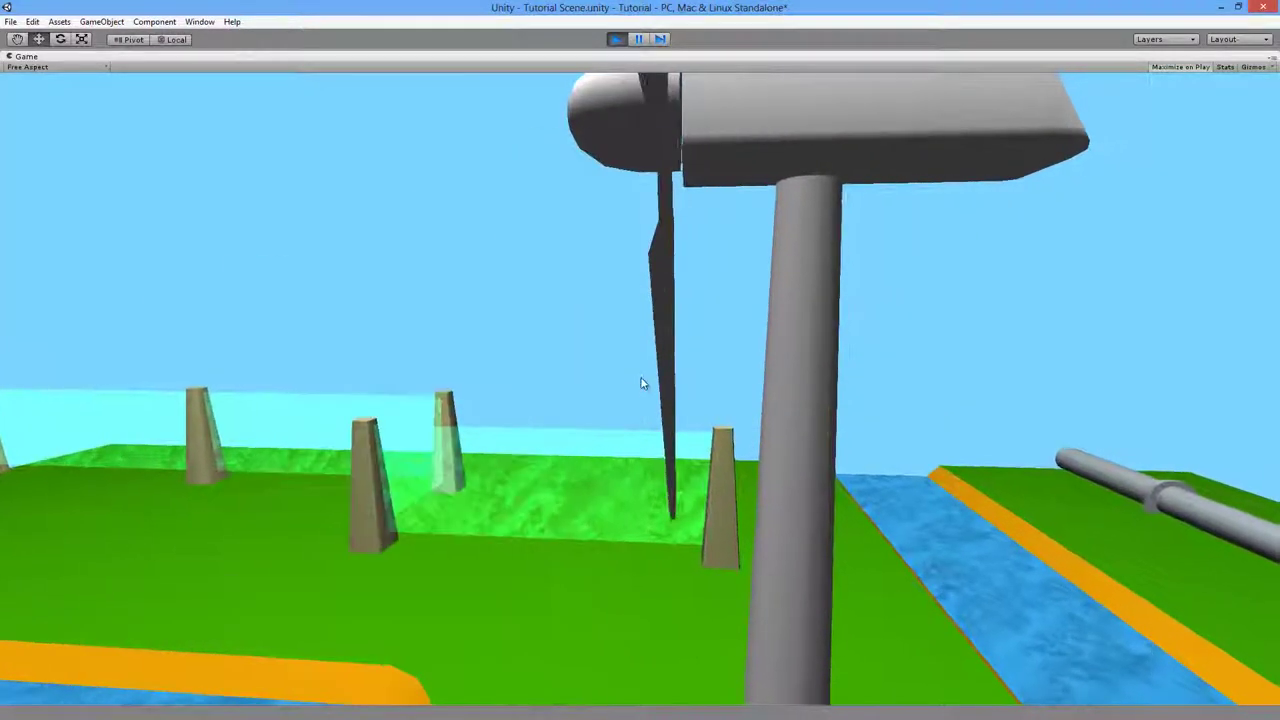
key(space)
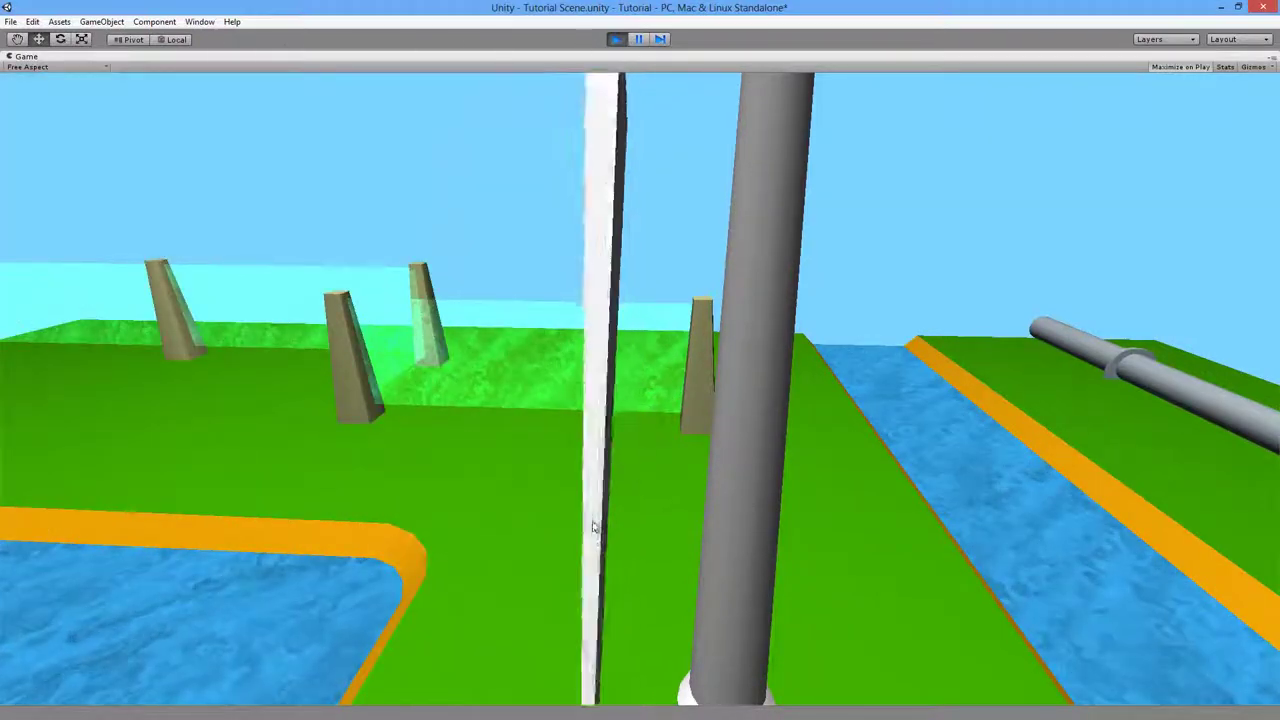
key(space)
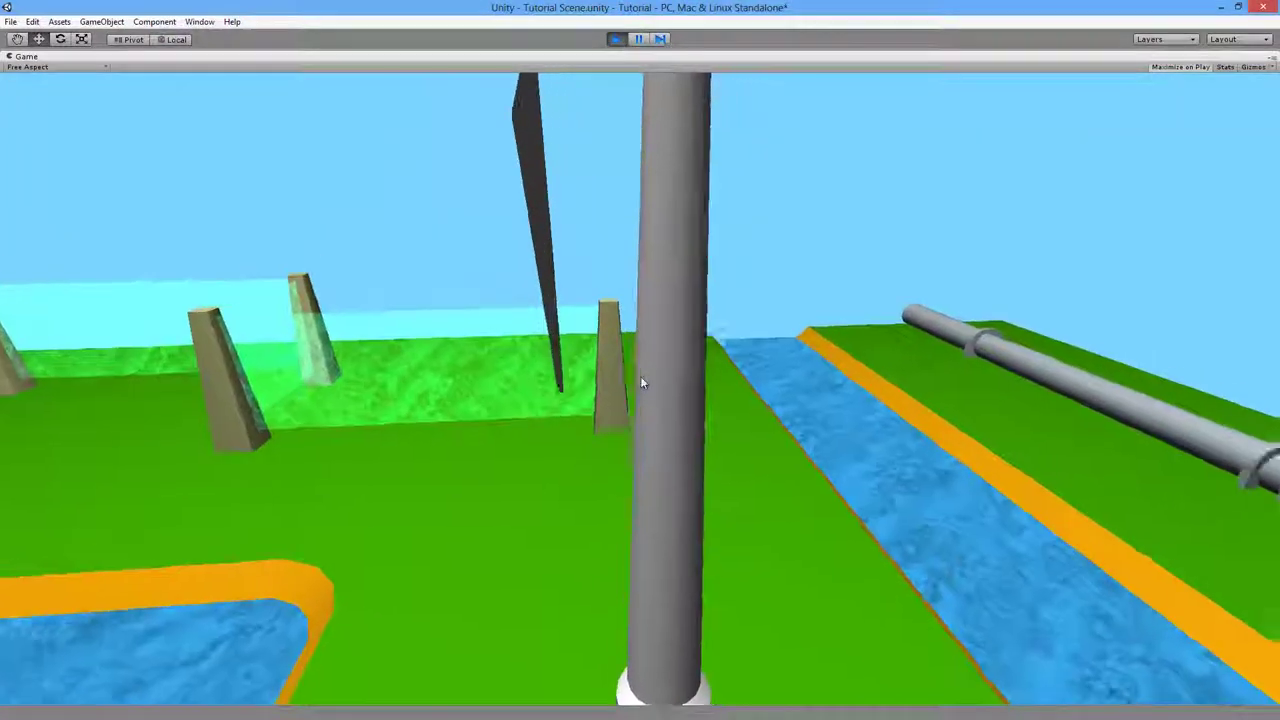
Step: Test the propellor sound while moving around the front of the turbine and away from it, and stop playing
key(s)
key(a)
key(space)
key(w)
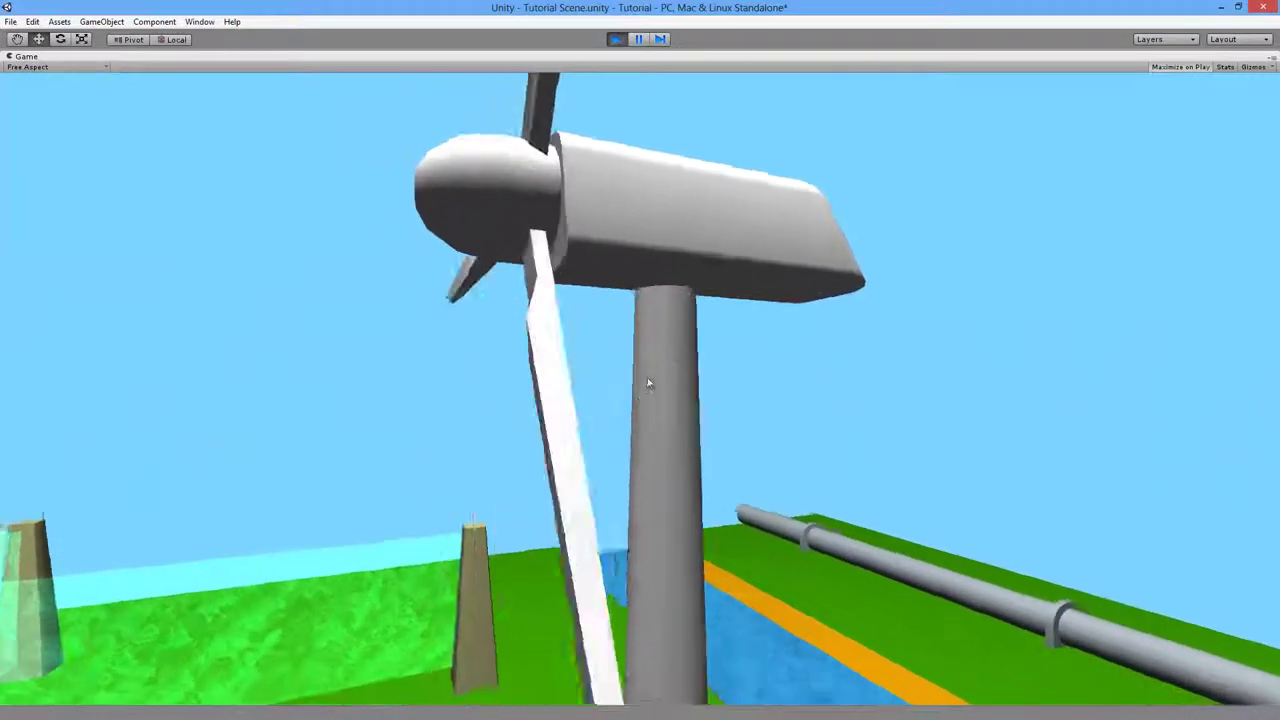
key(a)
key(s)
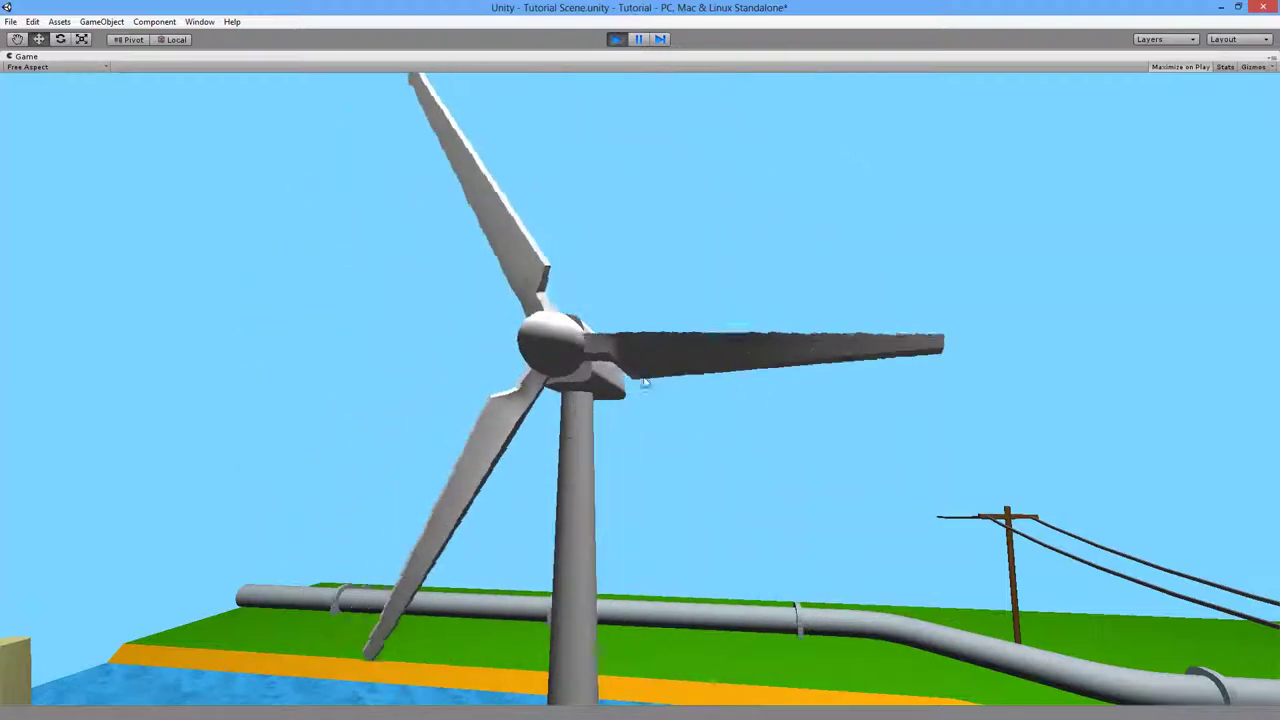
key(d)
key(w)
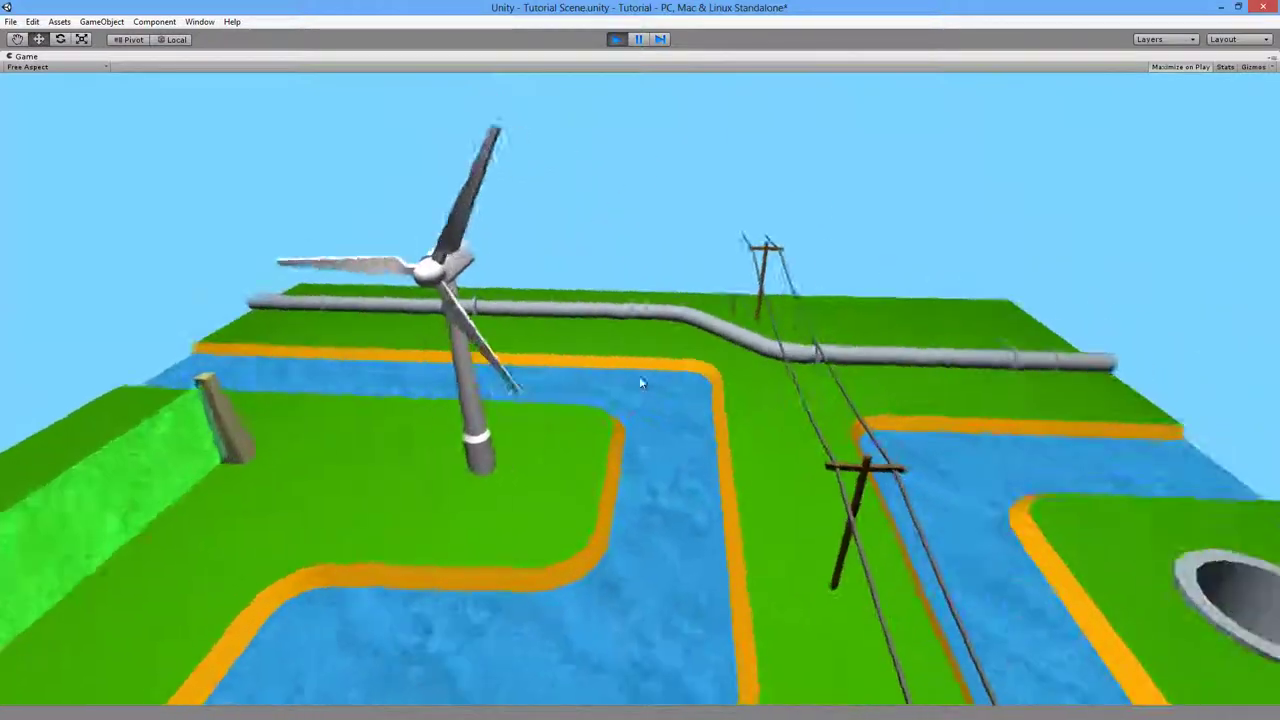
click(616, 40)
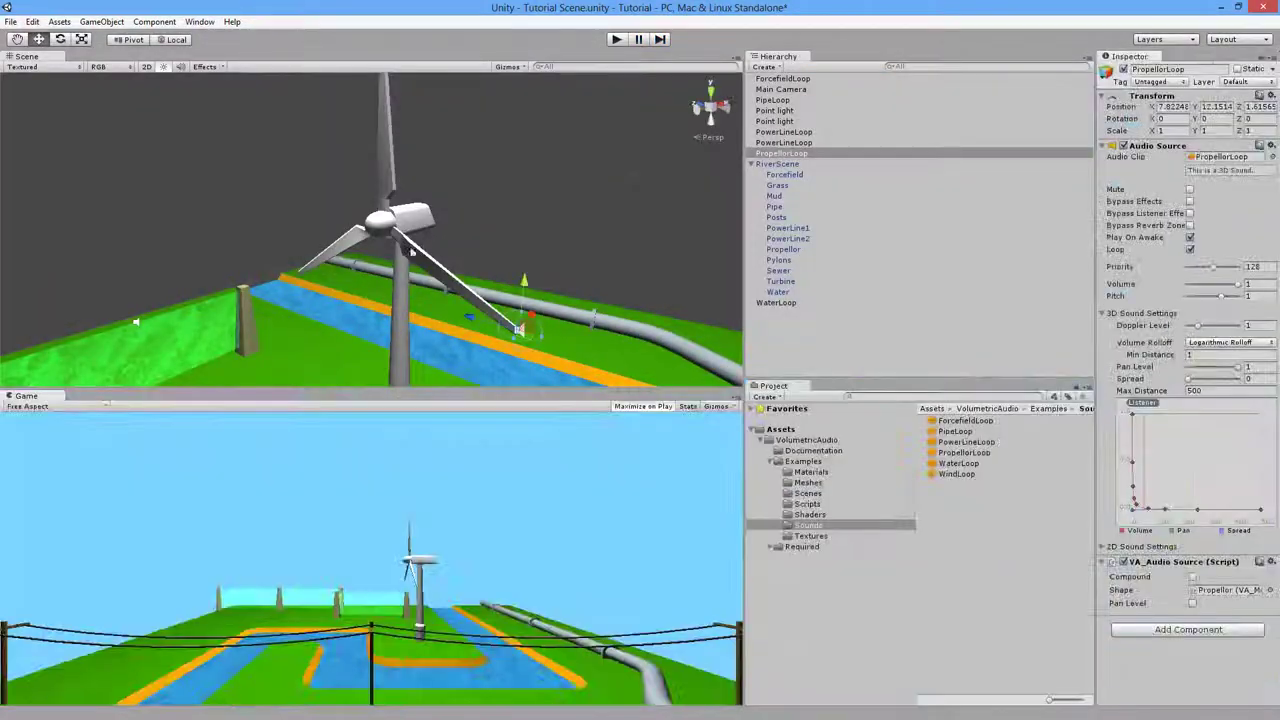
Step: Locate the sewer below the grass and select the Sewer object within RiverScene
alt+drag(412, 251, 110, 354)
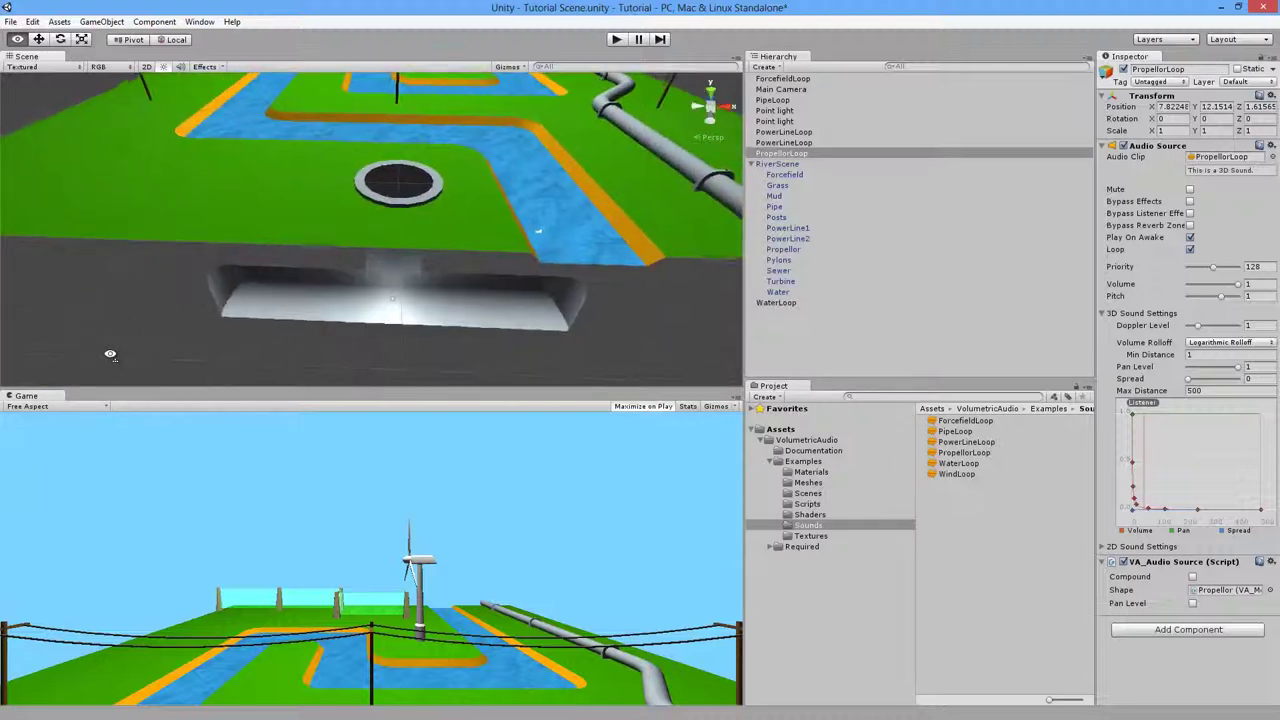
click(385, 195)
alt+drag(346, 238, 239, 252)
alt+drag(366, 217, 261, 267)
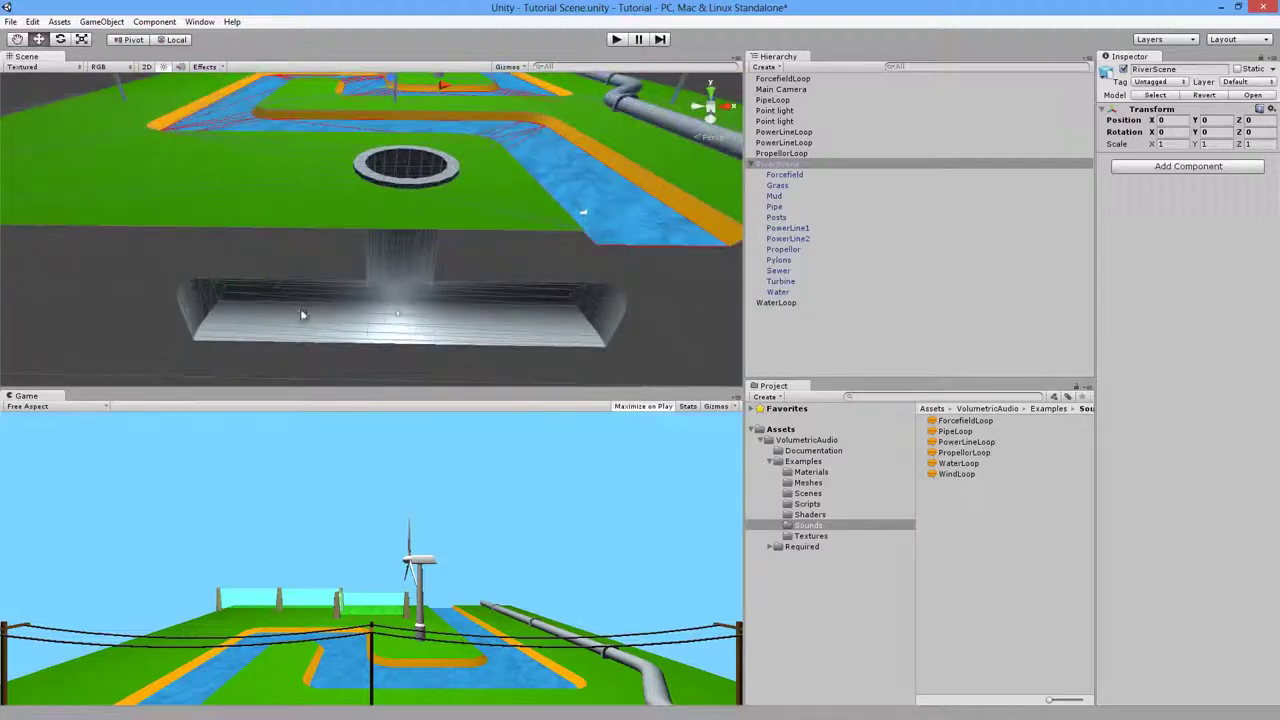
alt+drag(340, 291, 407, 279)
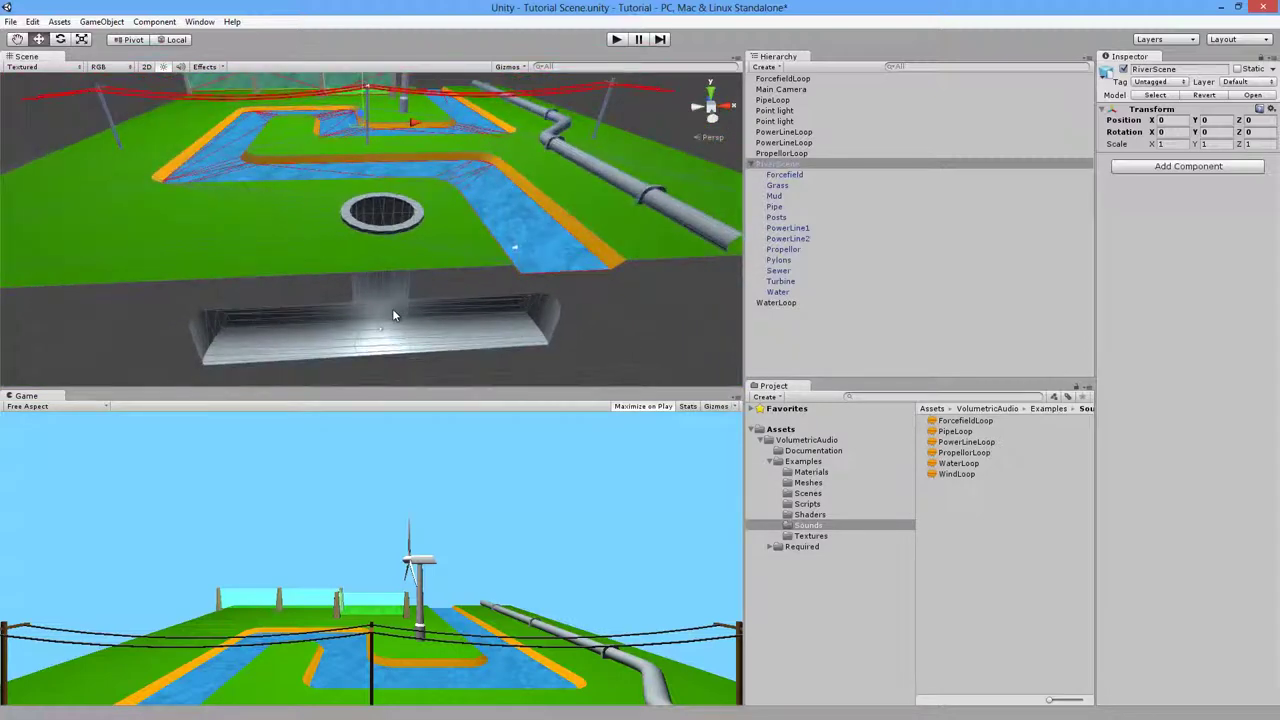
click(393, 315)
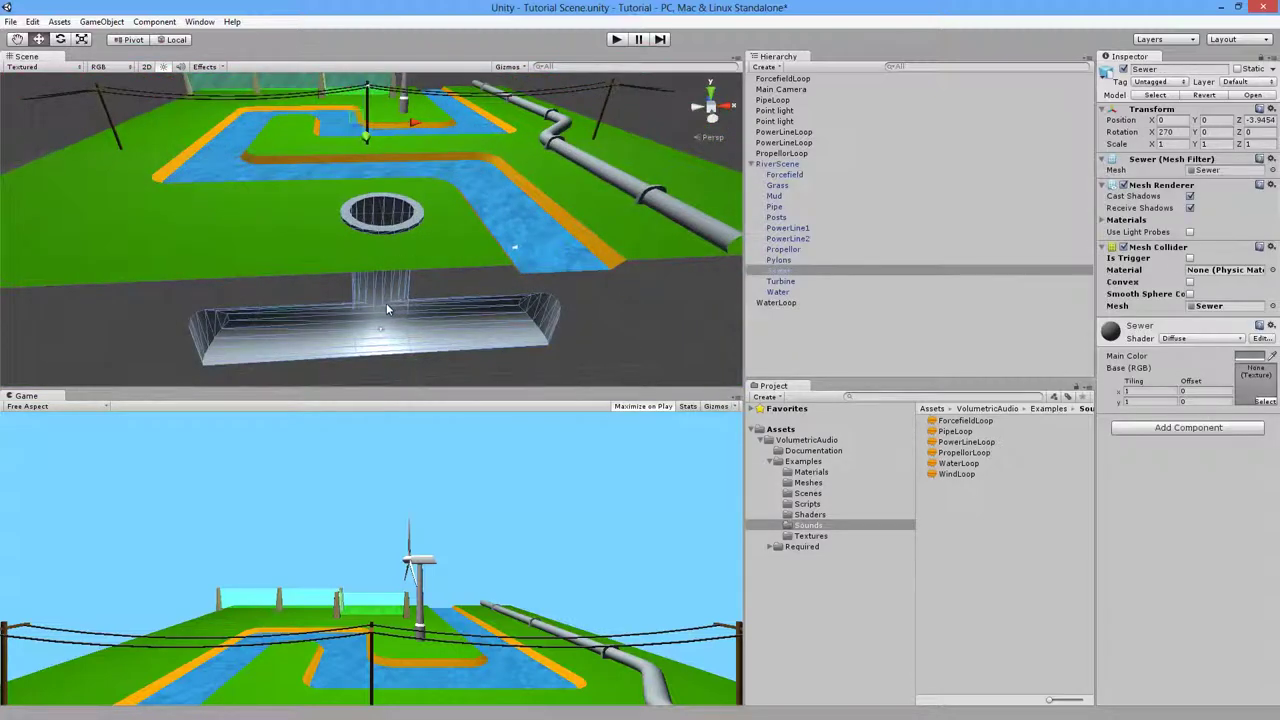
click(803, 324)
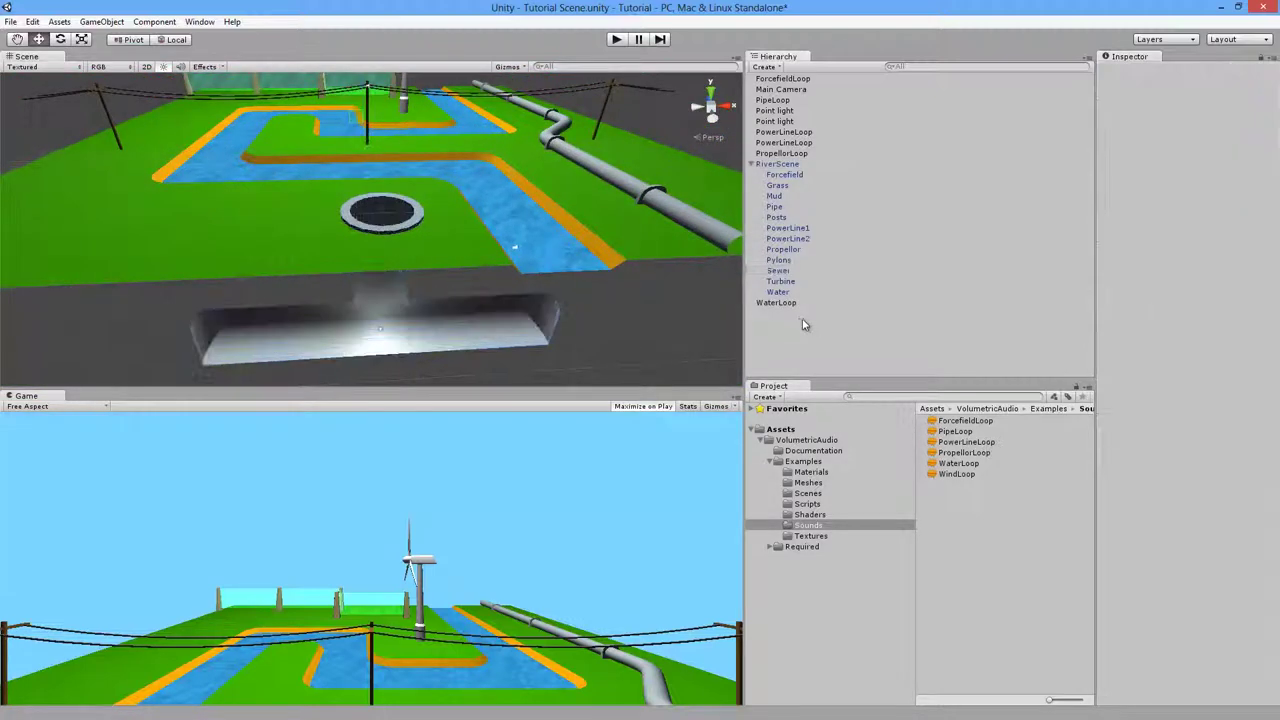
click(780, 271)
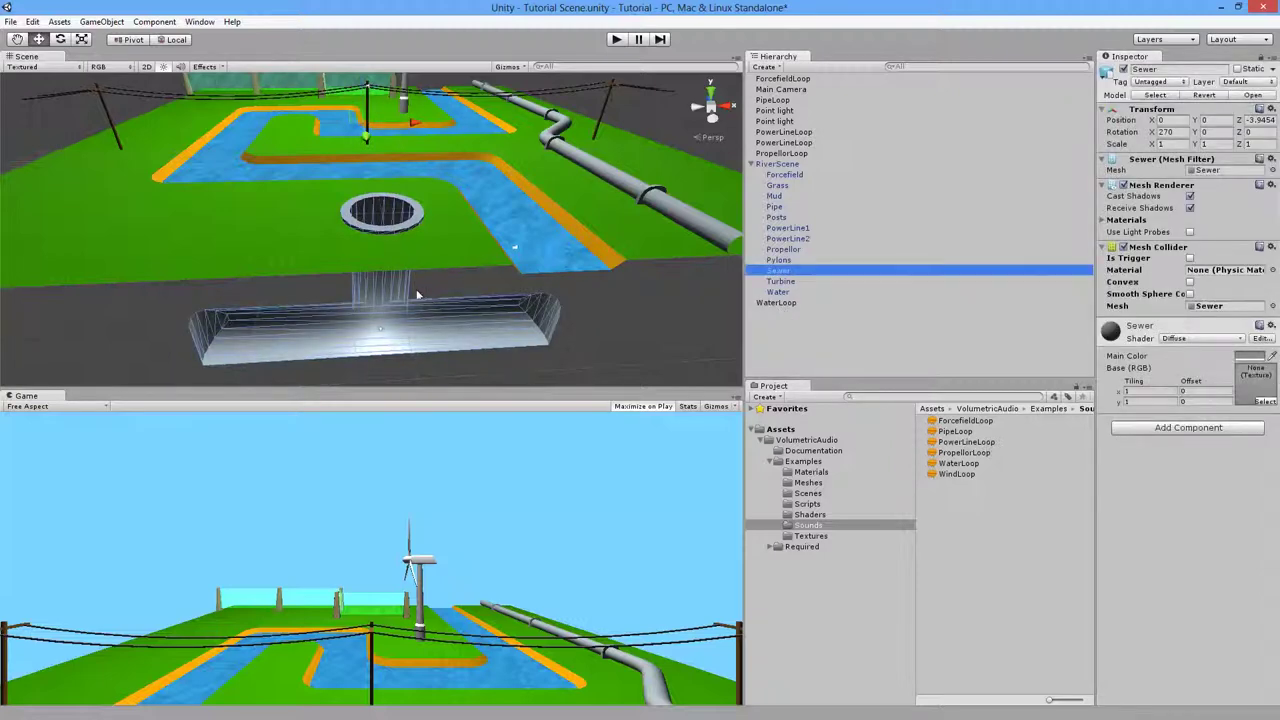
Step: Examine the sewer's vertical shaft and horizontal tunnel from several angles
right_drag(418, 294, 431, 345)
key(w)
key(s)
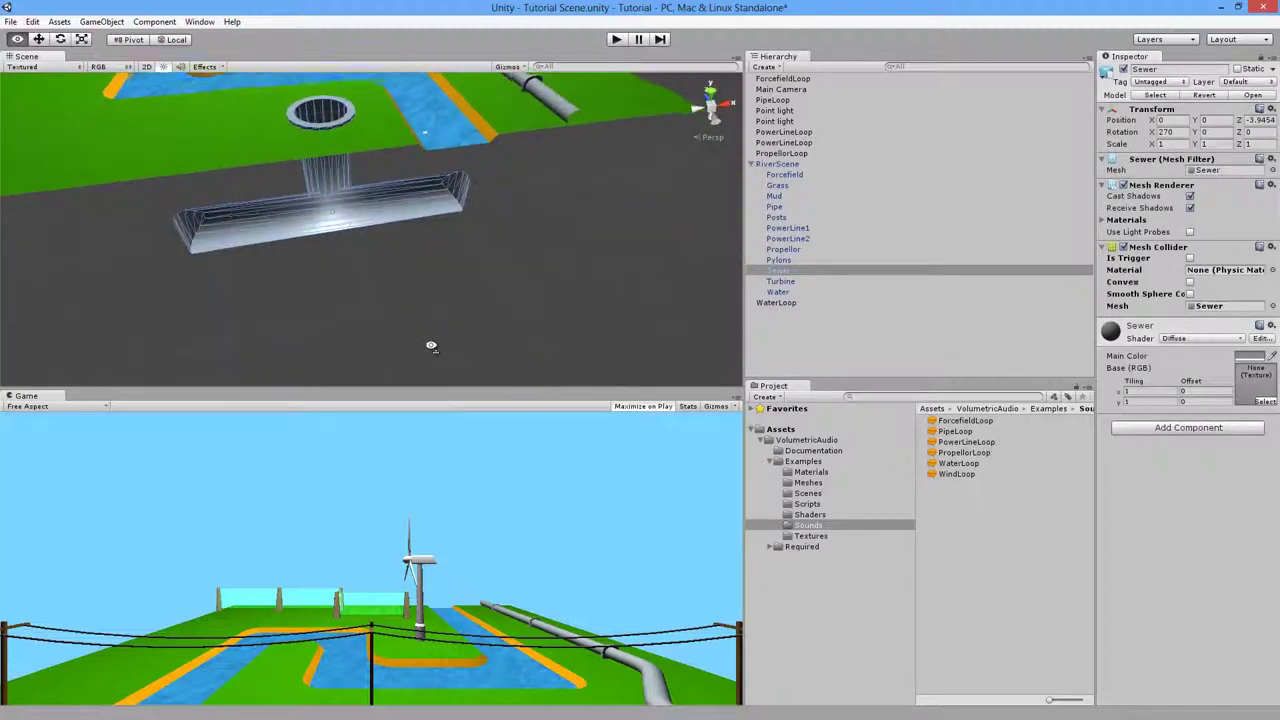
key(f)
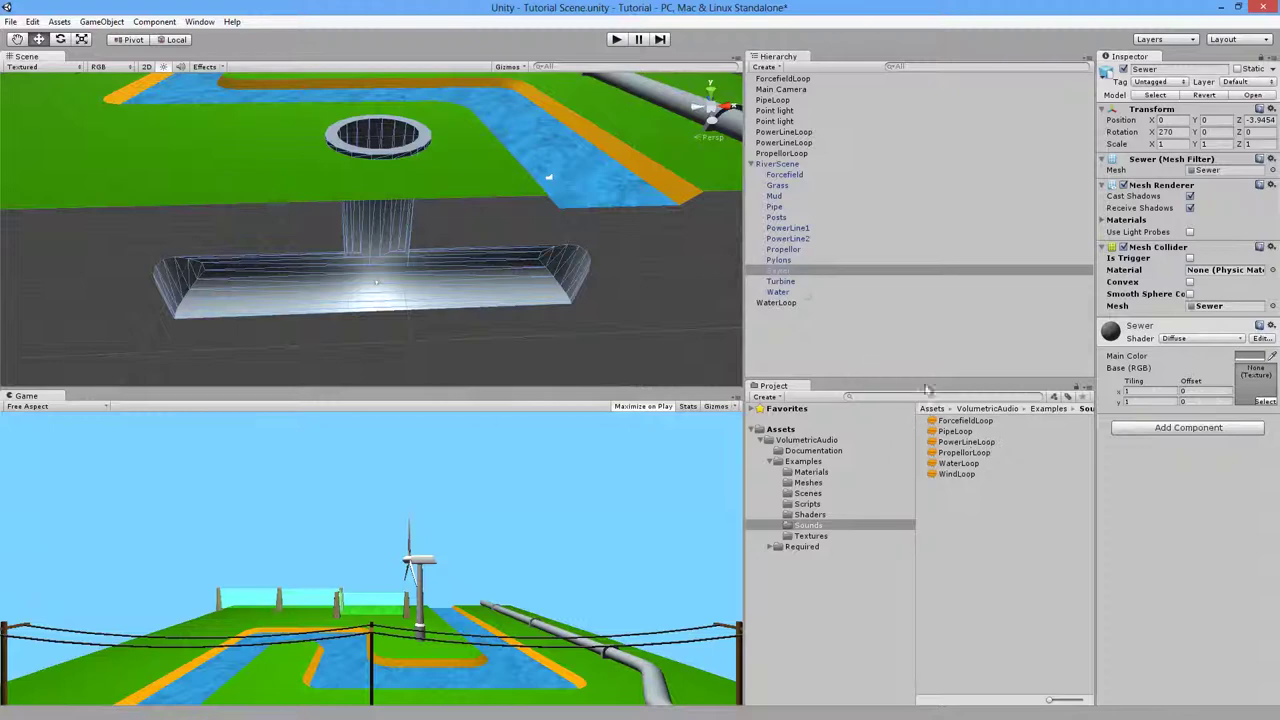
alt+drag(421, 276, 445, 247)
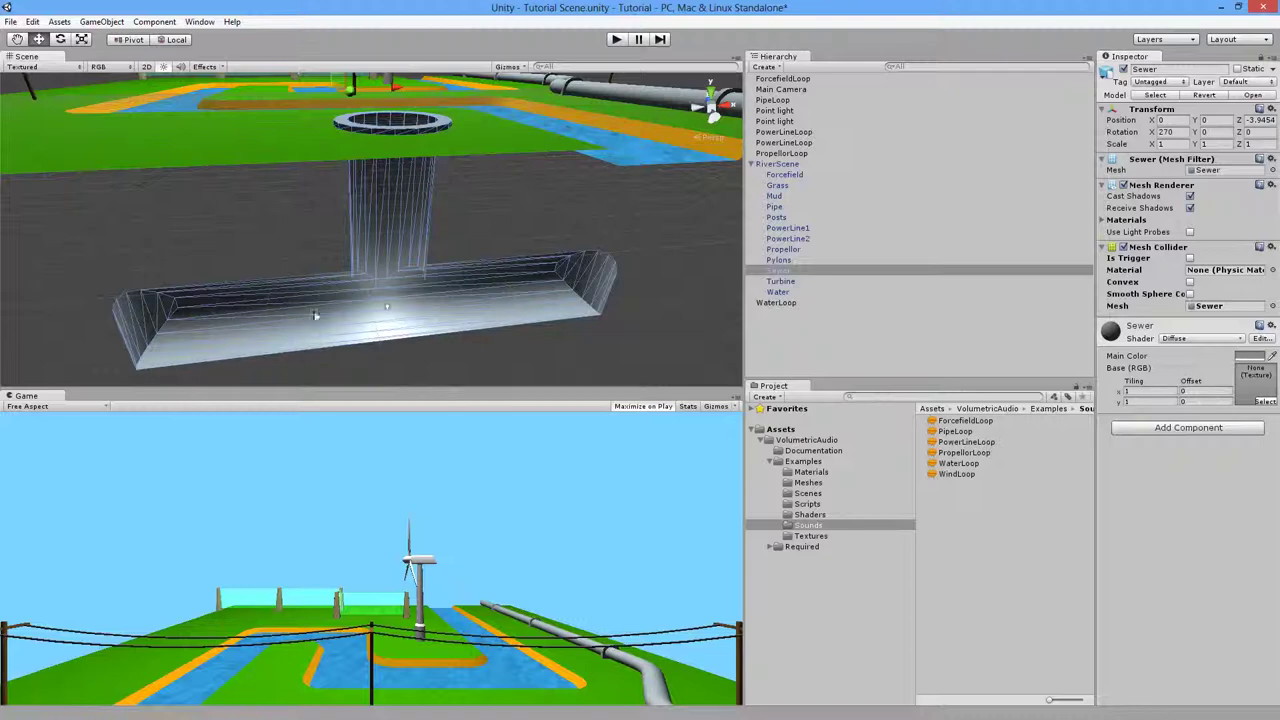
alt+drag(380, 318, 450, 282)
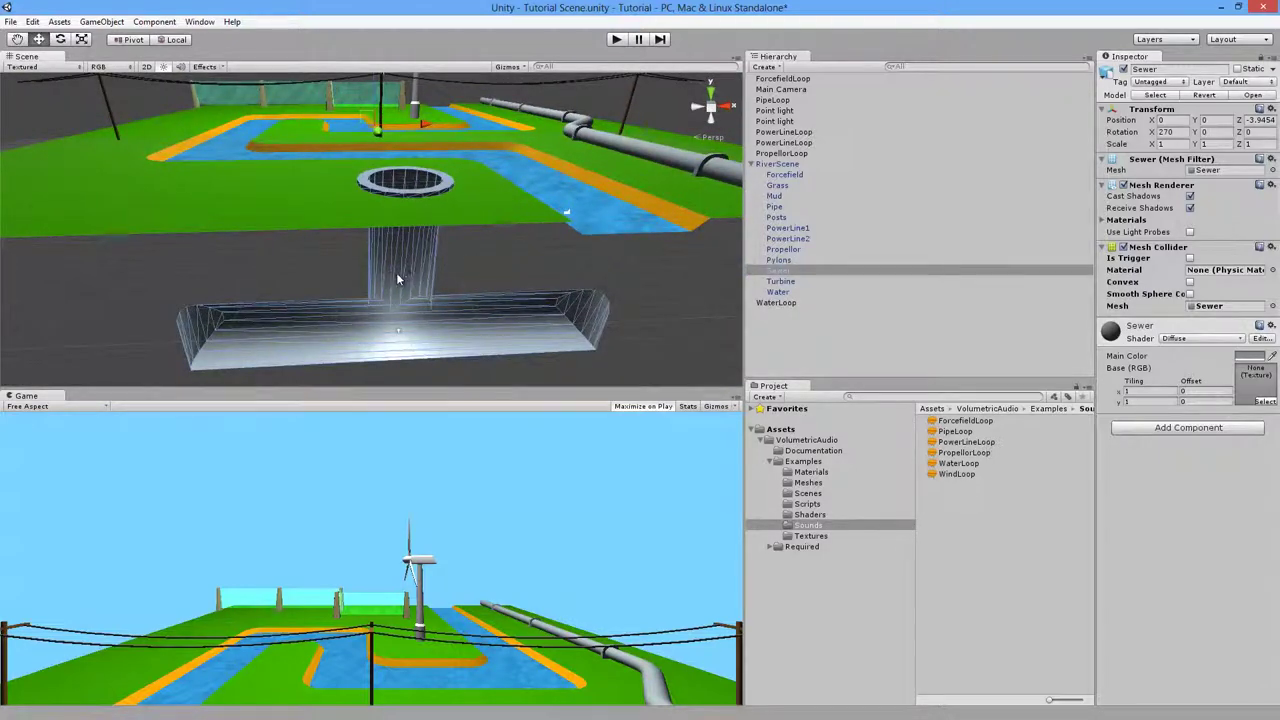
Step: Create an empty GameObject and make it a child of Sewer
click(790, 271)
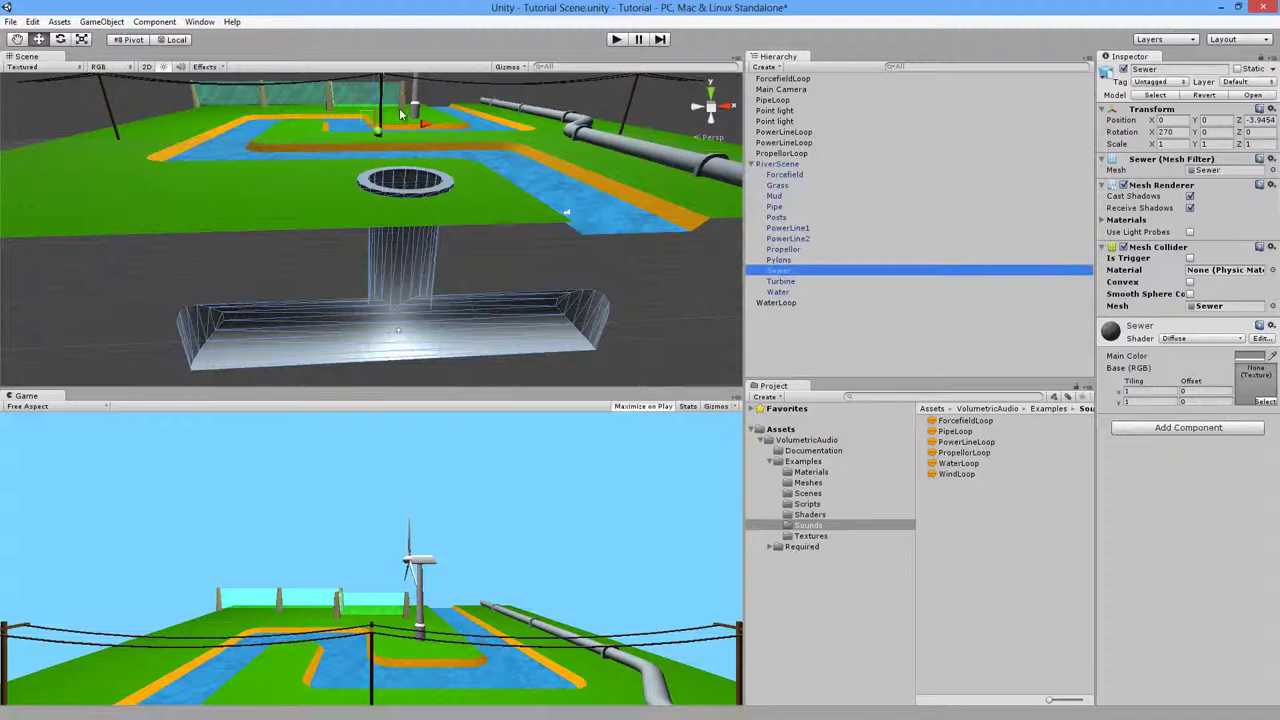
click(103, 24)
click(115, 36)
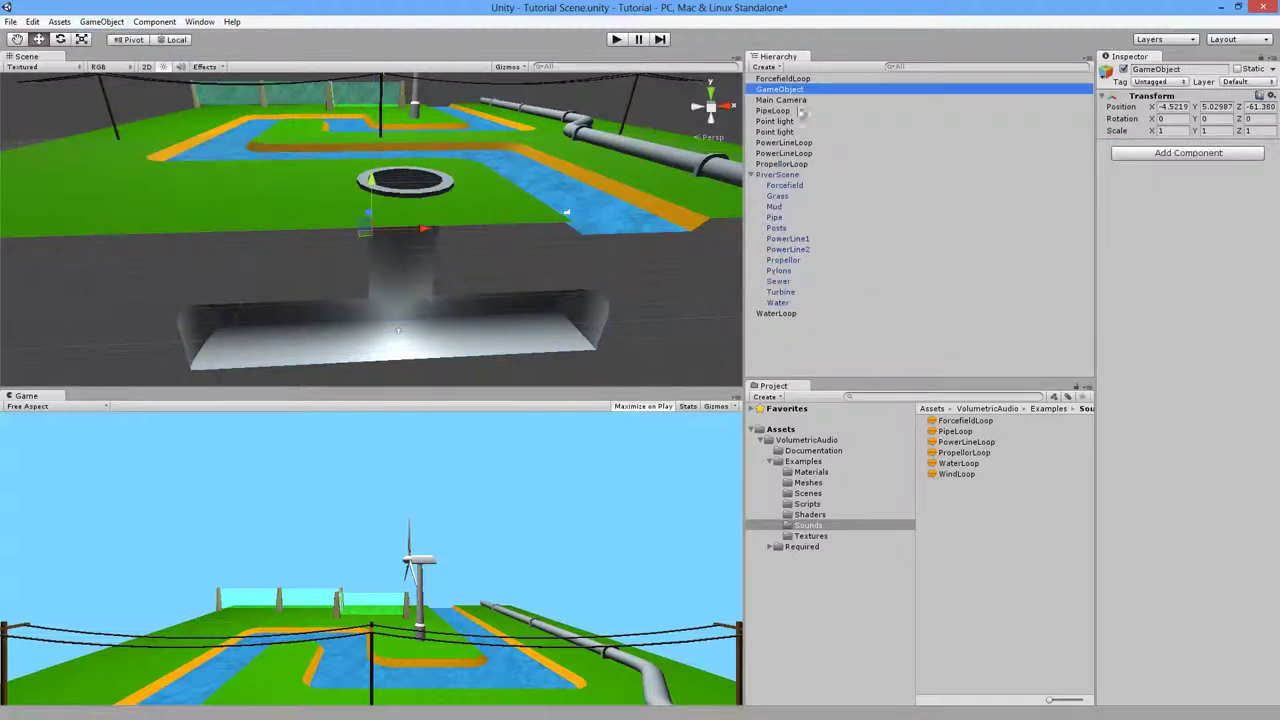
drag(801, 113, 779, 292)
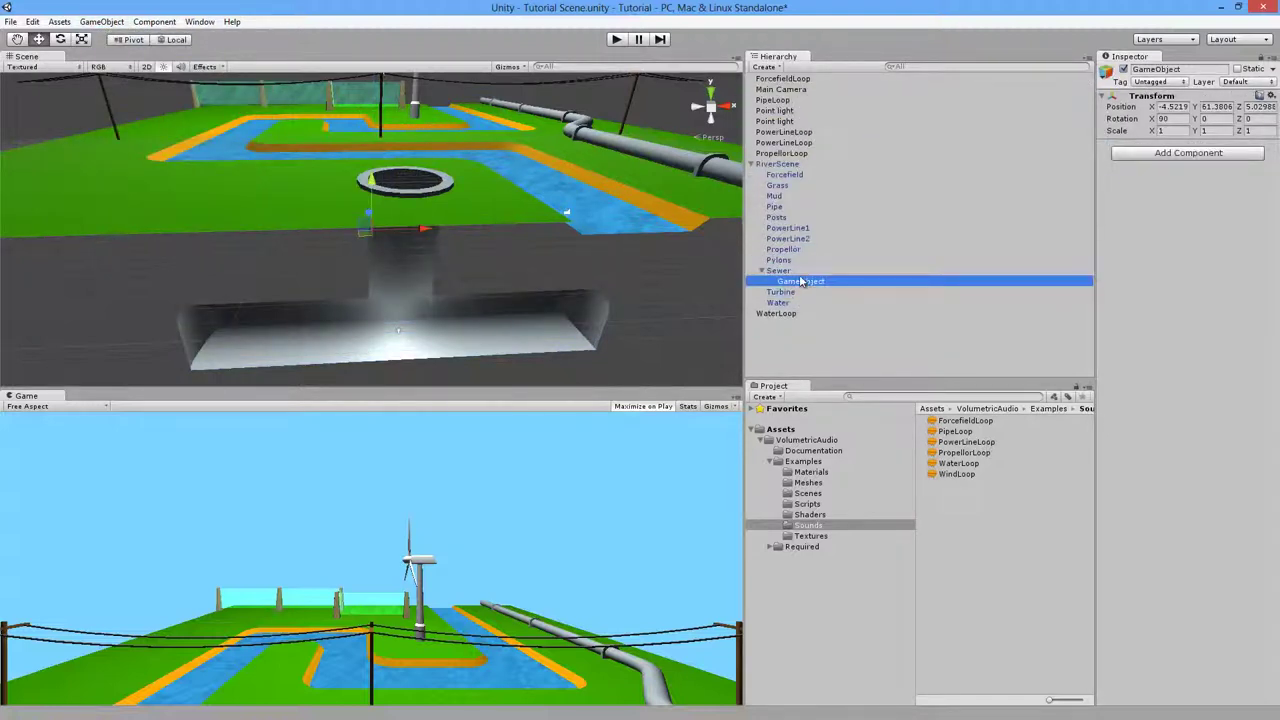
Step: Rename the empty child object of Sewer to Volume1 and set its X, Y and Z position to 0
click(807, 282)
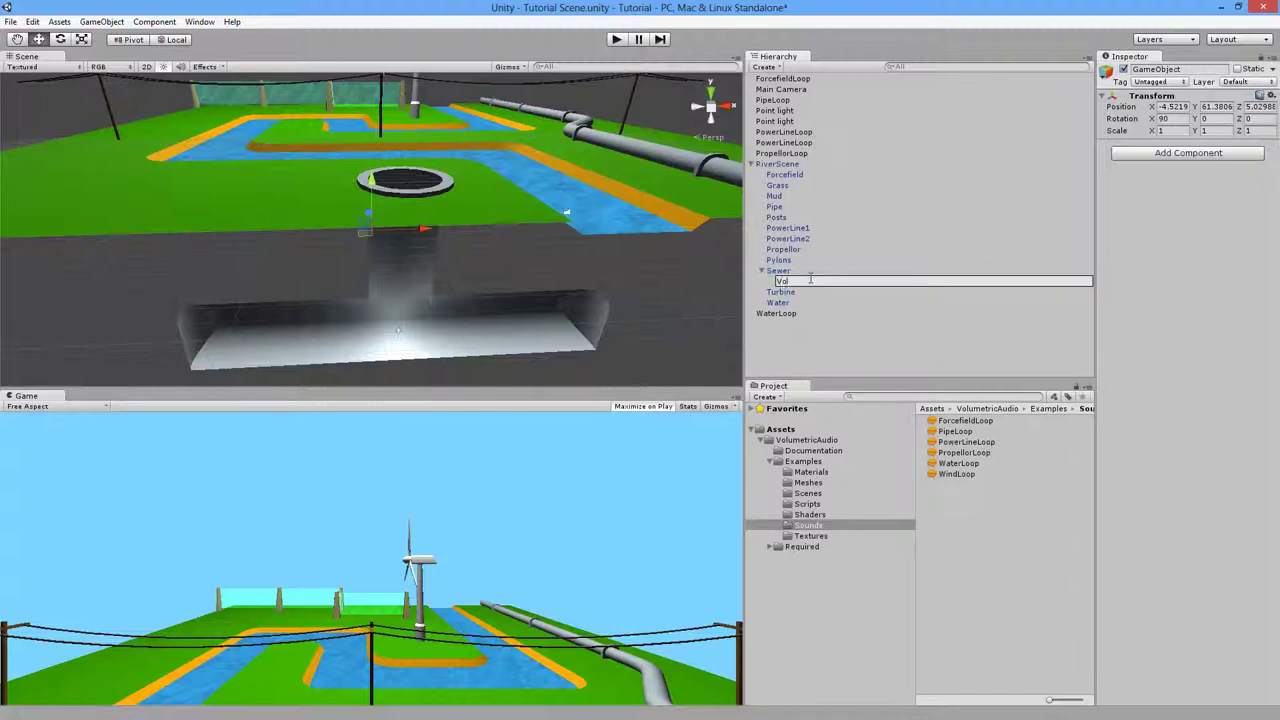
text(Volume1)
key(Return)
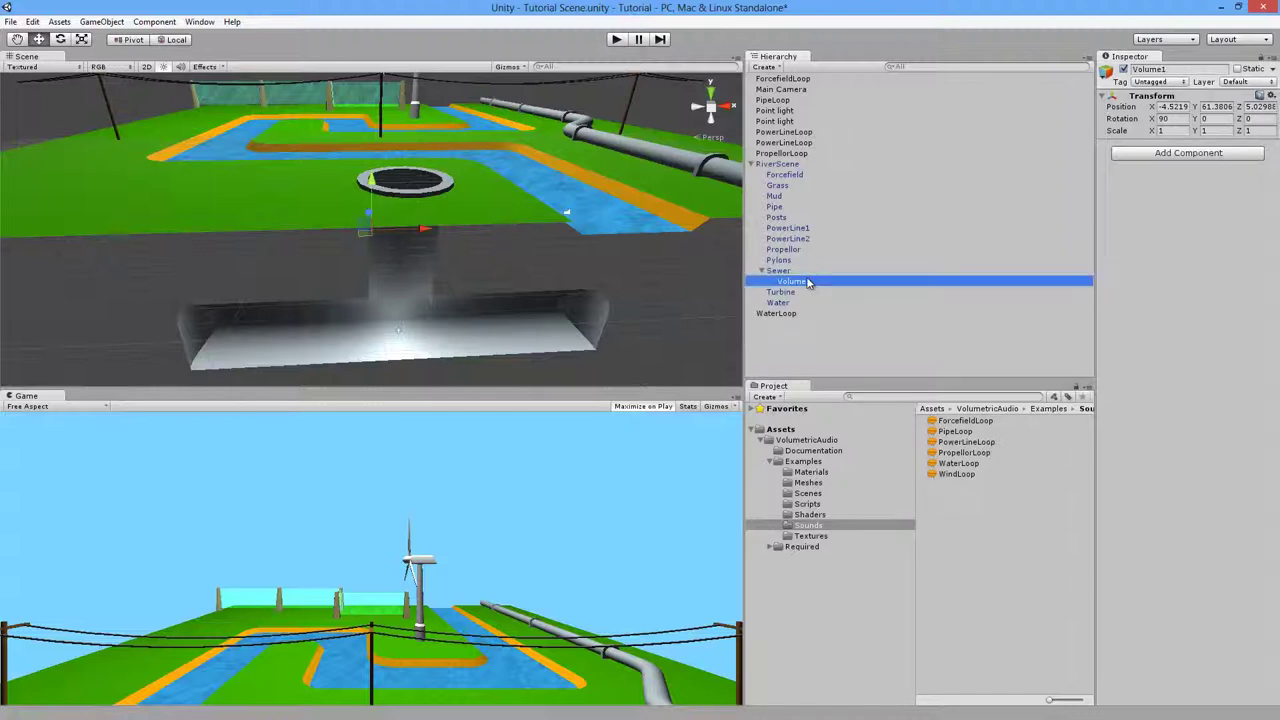
click(1181, 108)
text(0)
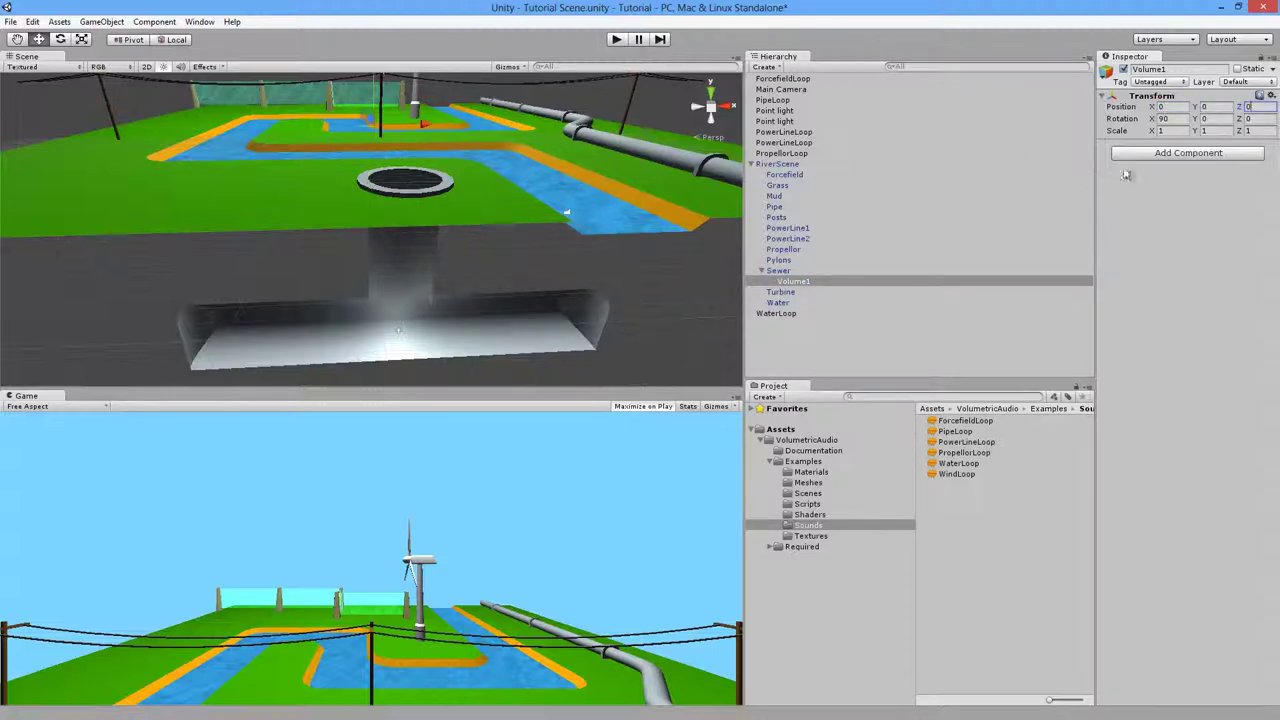
Step: Move Volume1 along its Y and Z axes to the centre of the sewer's round opening in the grass
right_drag(692, 222, 478, 153)
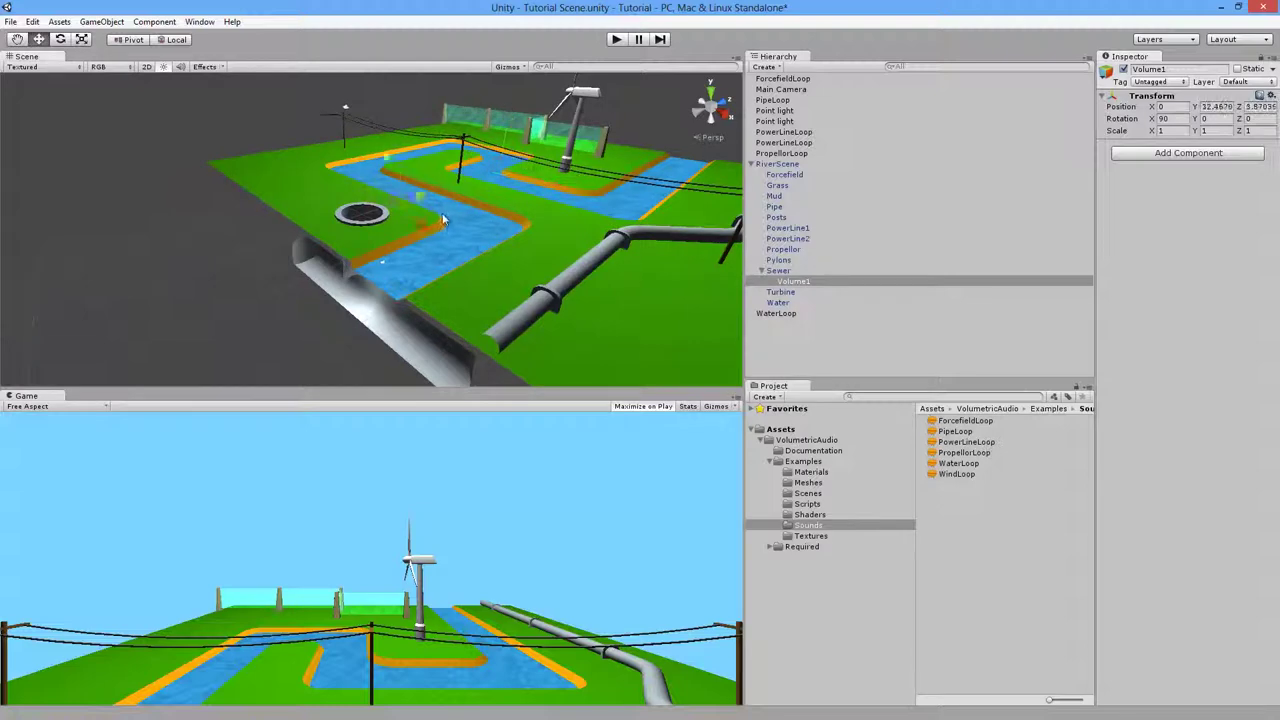
right_drag(427, 228, 543, 235)
alt+drag(543, 236, 550, 234)
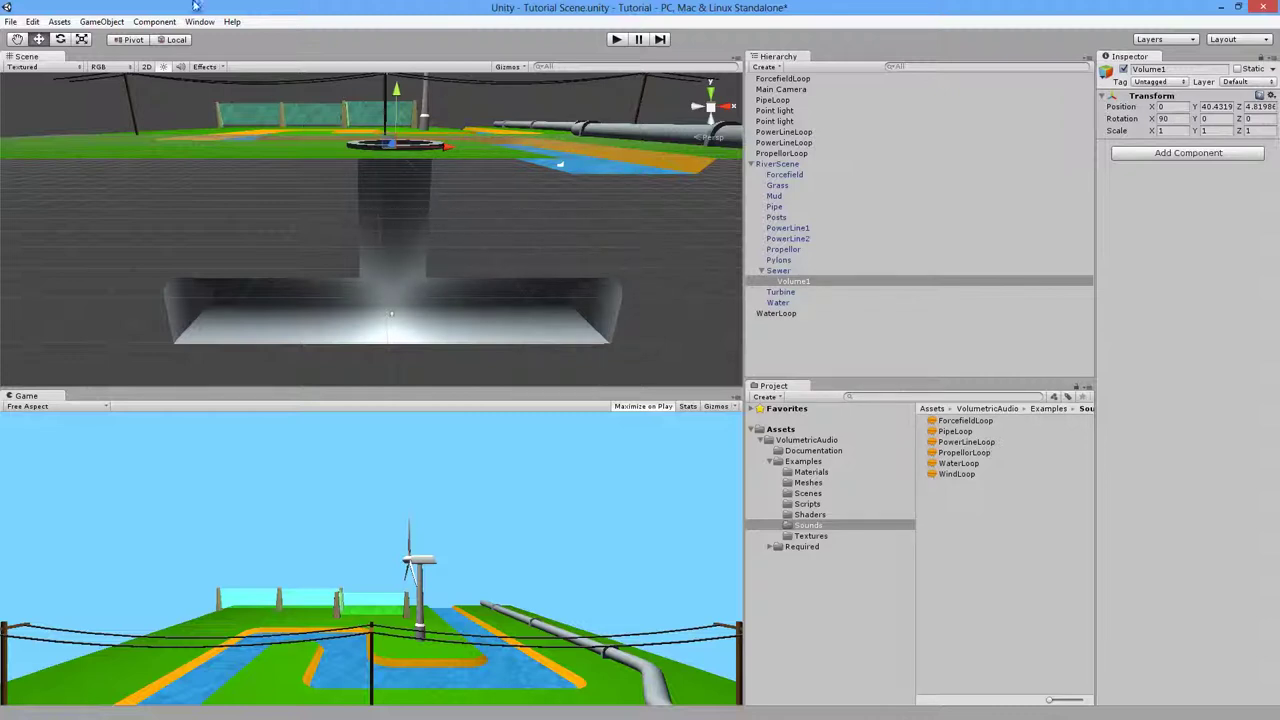
Step: Add a VA Capsule component to Volume1
click(154, 21)
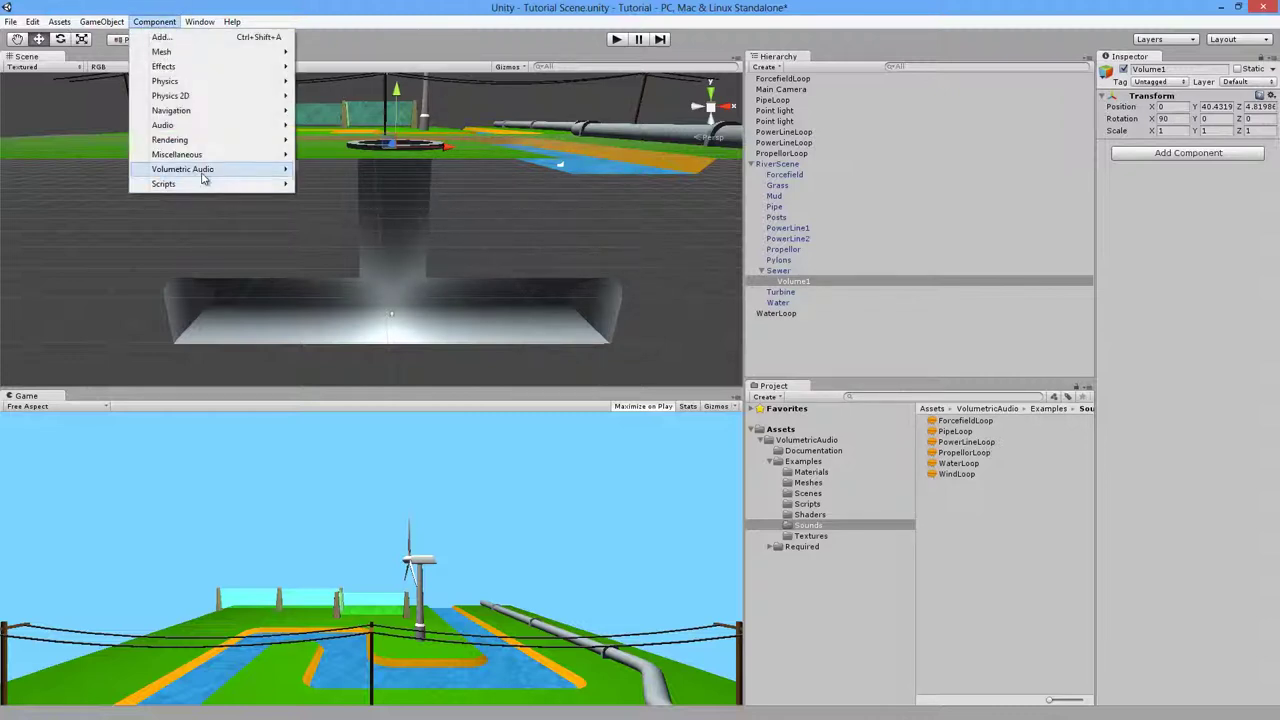
mouse_move(237, 172)
click(336, 199)
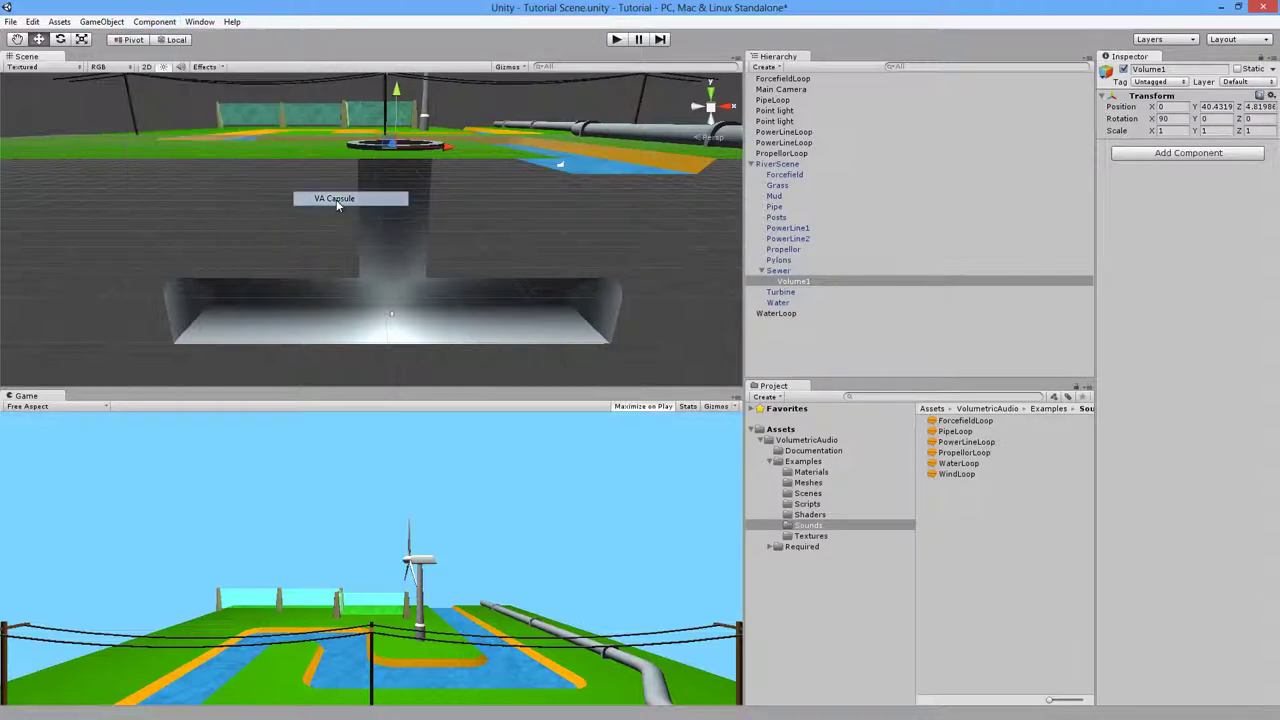
Step: Fit Volume1's capsule to the sewer's vertical shaft with radius 3.28 and height 23.55, lowering the object into the shaft
alt+drag(417, 236, 366, 272)
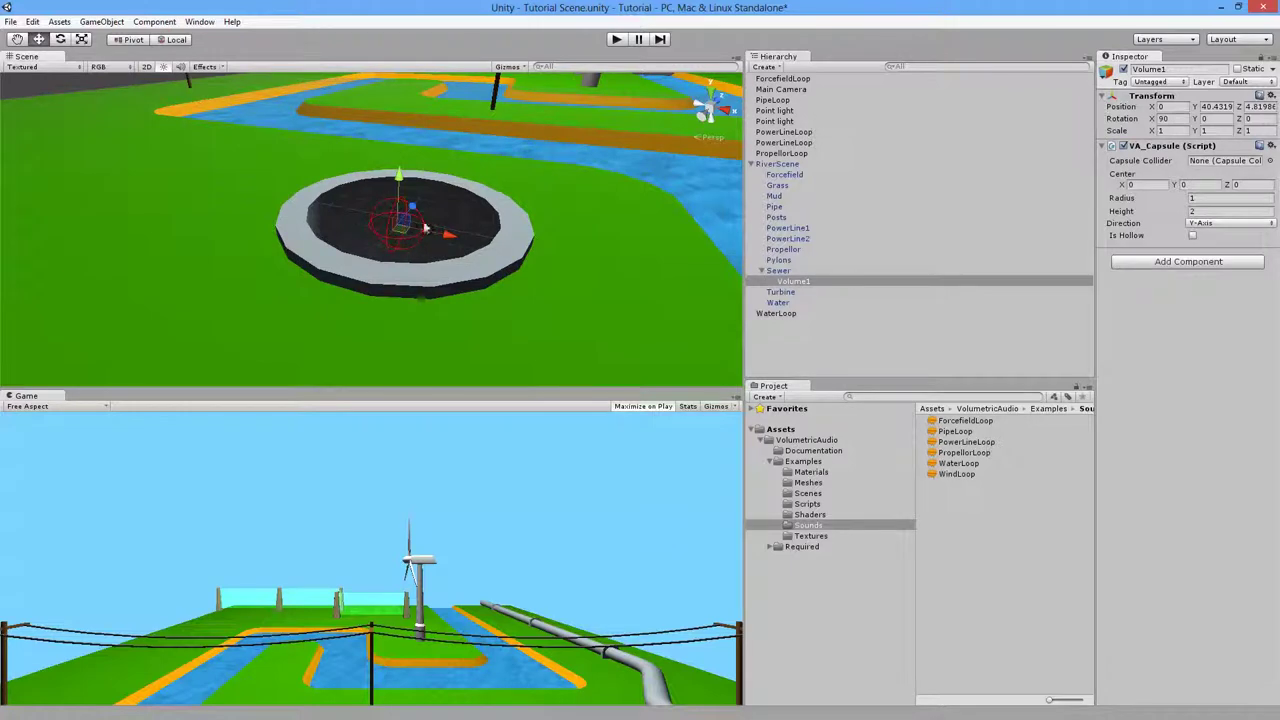
drag(1136, 202, 1178, 205)
right_drag(489, 322, 680, 320)
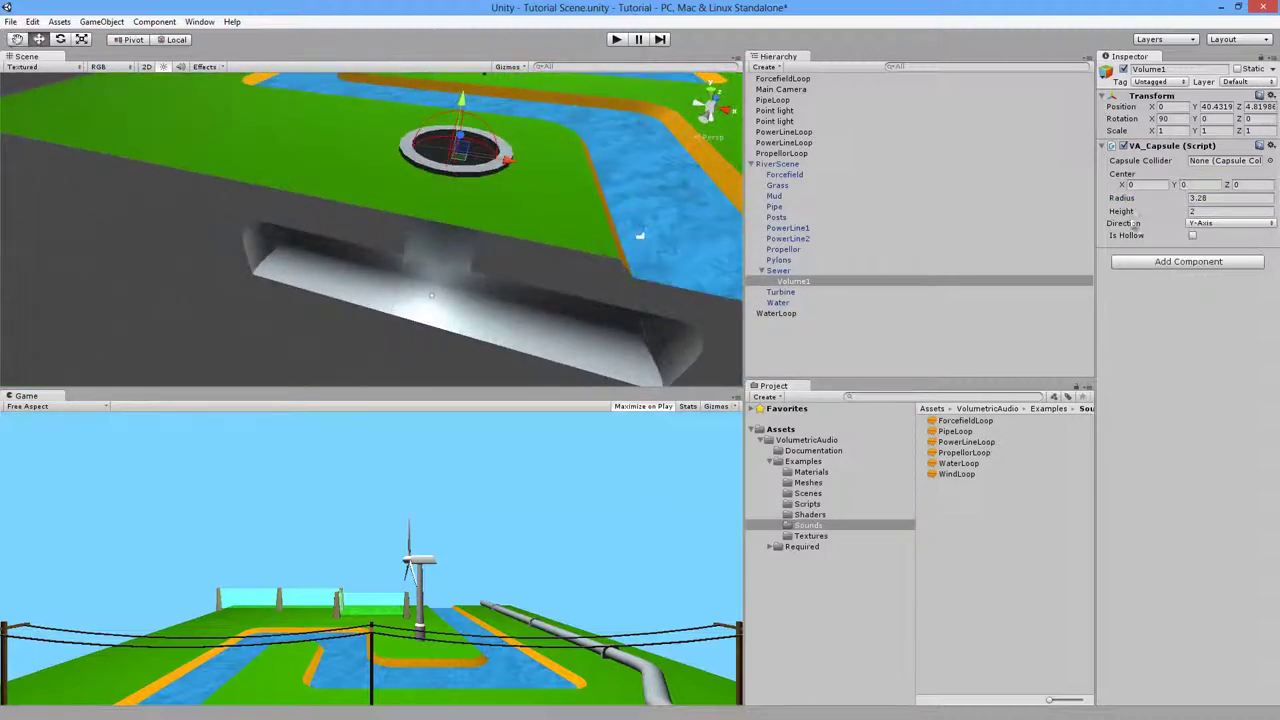
click(1135, 214)
drag(1138, 217, 340, 296)
right_drag(340, 296, 379, 200)
mouse_move(380, 200)
alt+mouse_down()
mouse_move(334, 263)
mouse_move(443, 114)
mouse_move(440, 155)
mouse_move(381, 185)
mouse_move(377, 224)
mouse_move(394, 216)
alt+mouse_up()
Step: Duplicate Volume1 within Sewer and rename the copy to Volume2
click(793, 281)
right_click(815, 282)
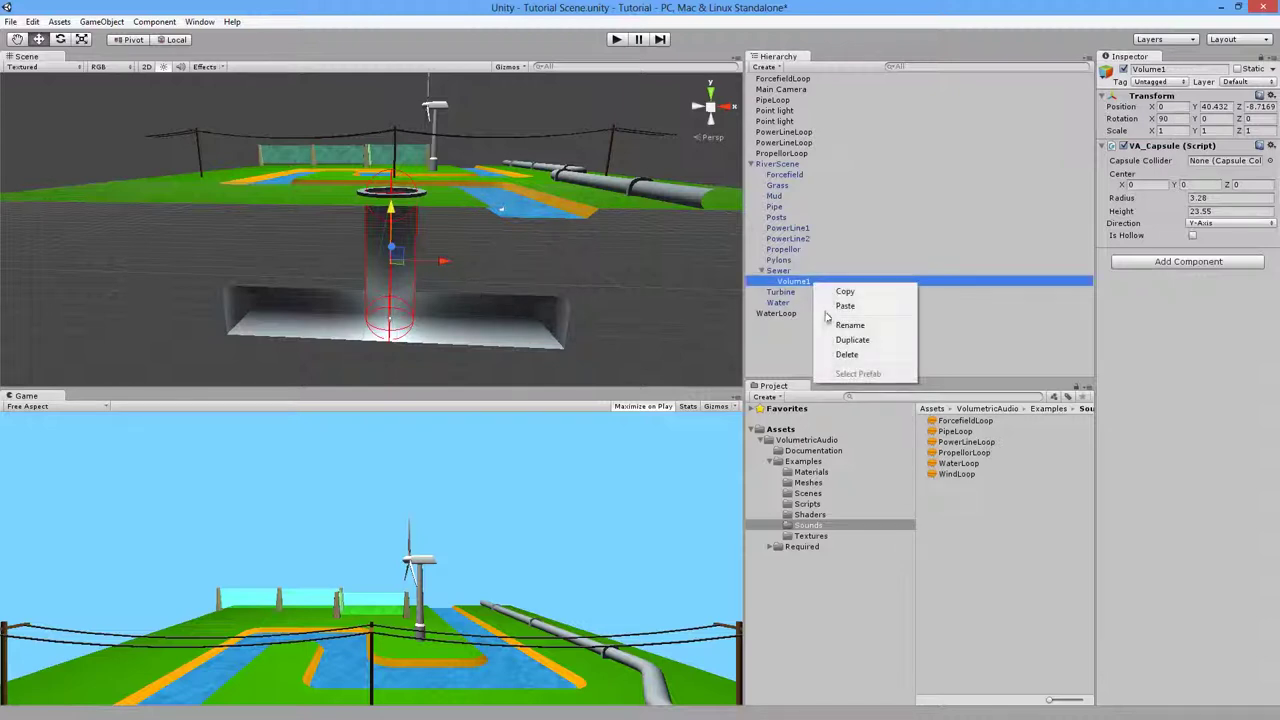
click(860, 339)
click(813, 296)
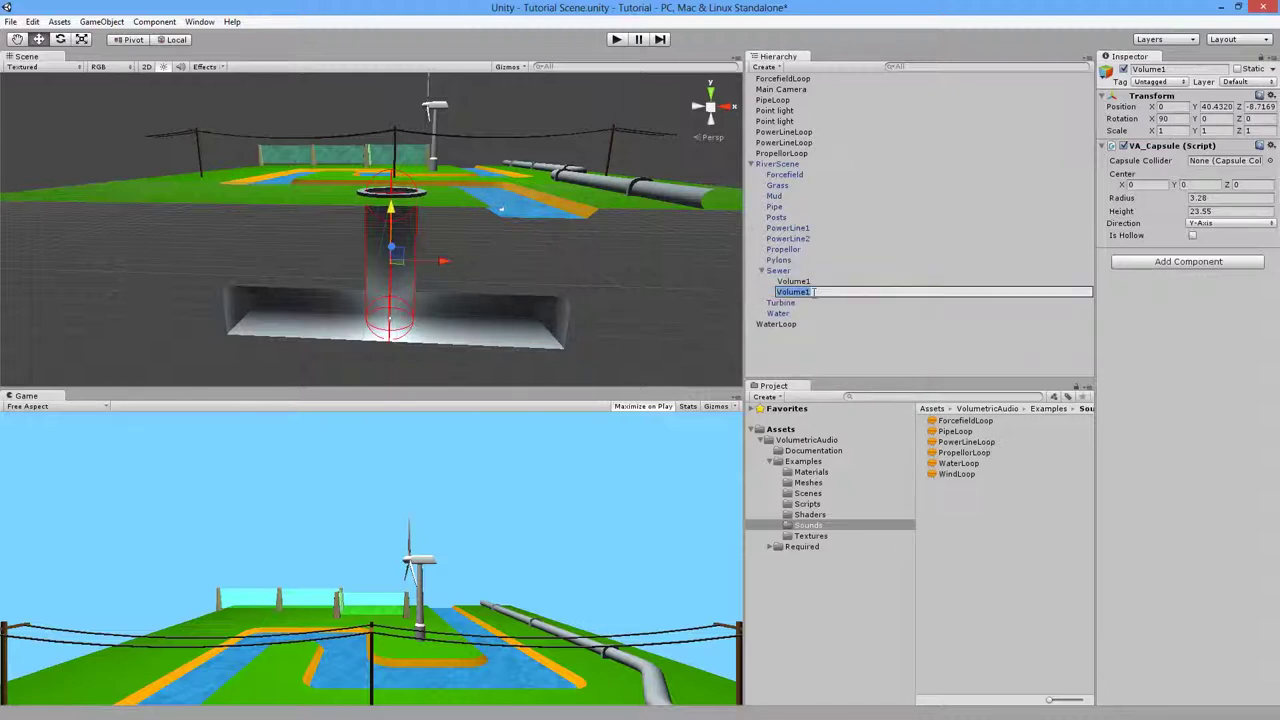
text(Volume2)
key(Return)
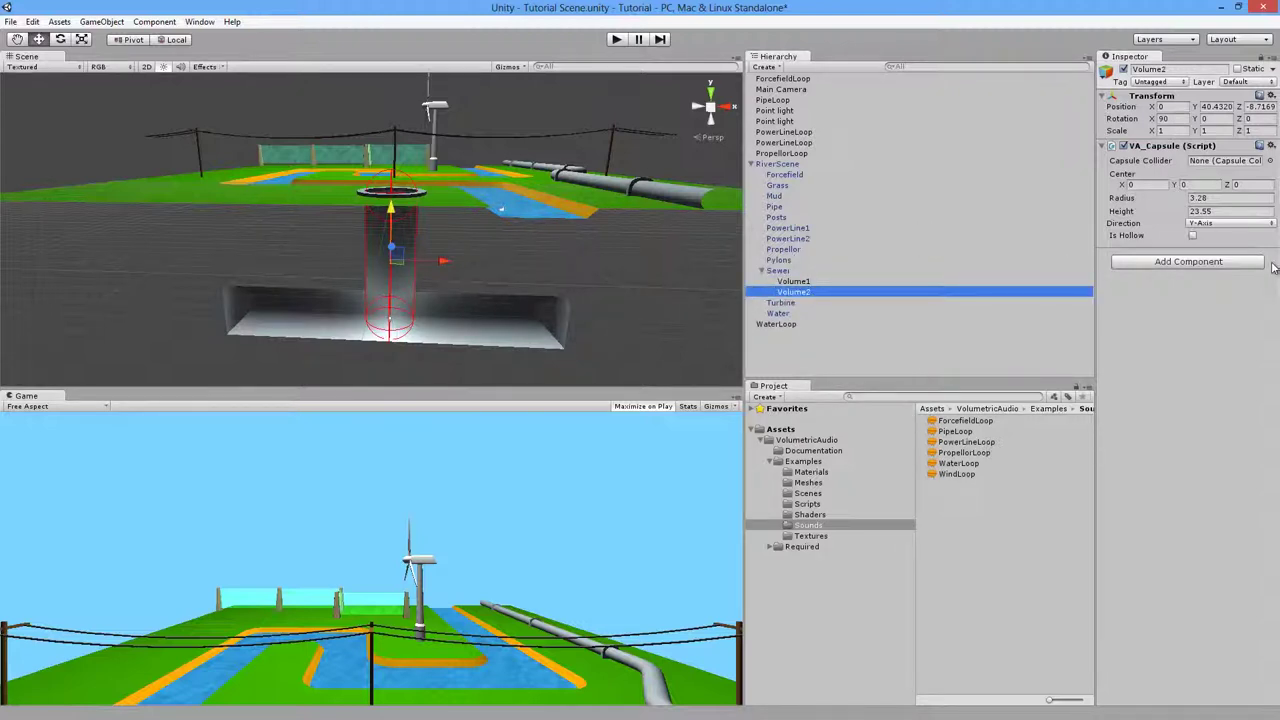
Step: Fit Volume2's capsule to the horizontal tunnel by setting its direction to X-Axis, lowering it, and setting height 46.43
click(1236, 224)
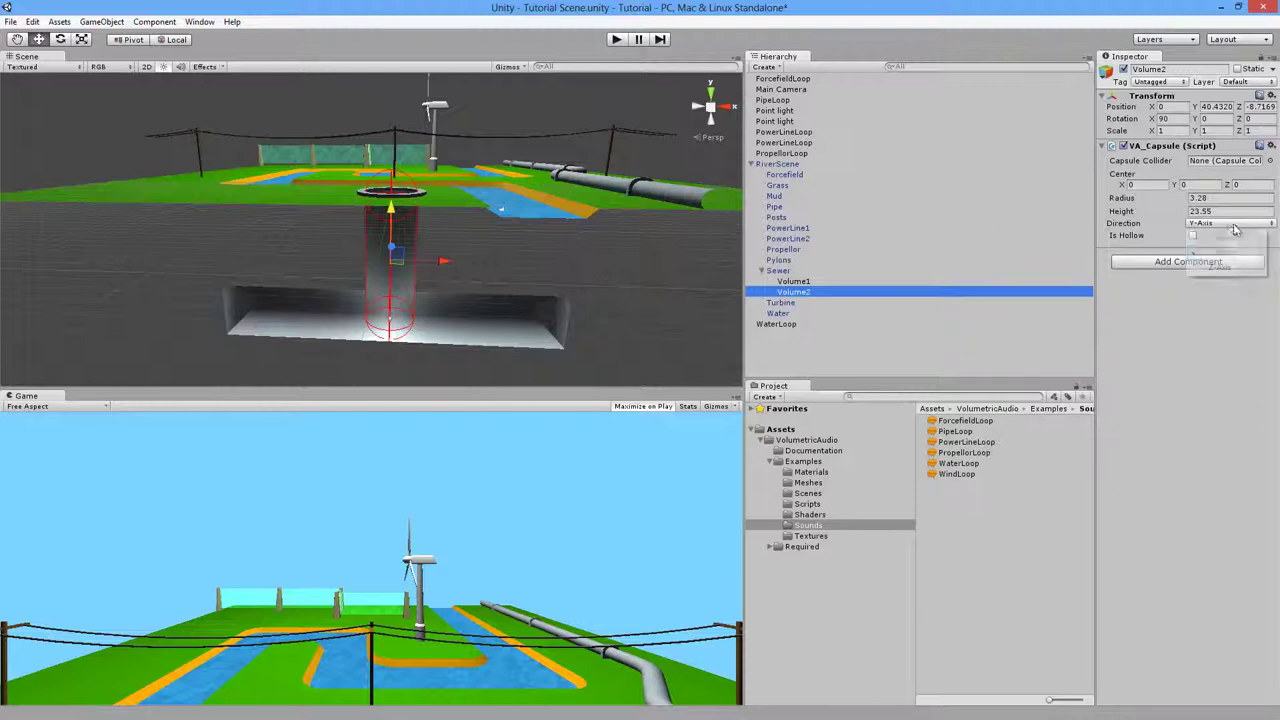
click(1220, 238)
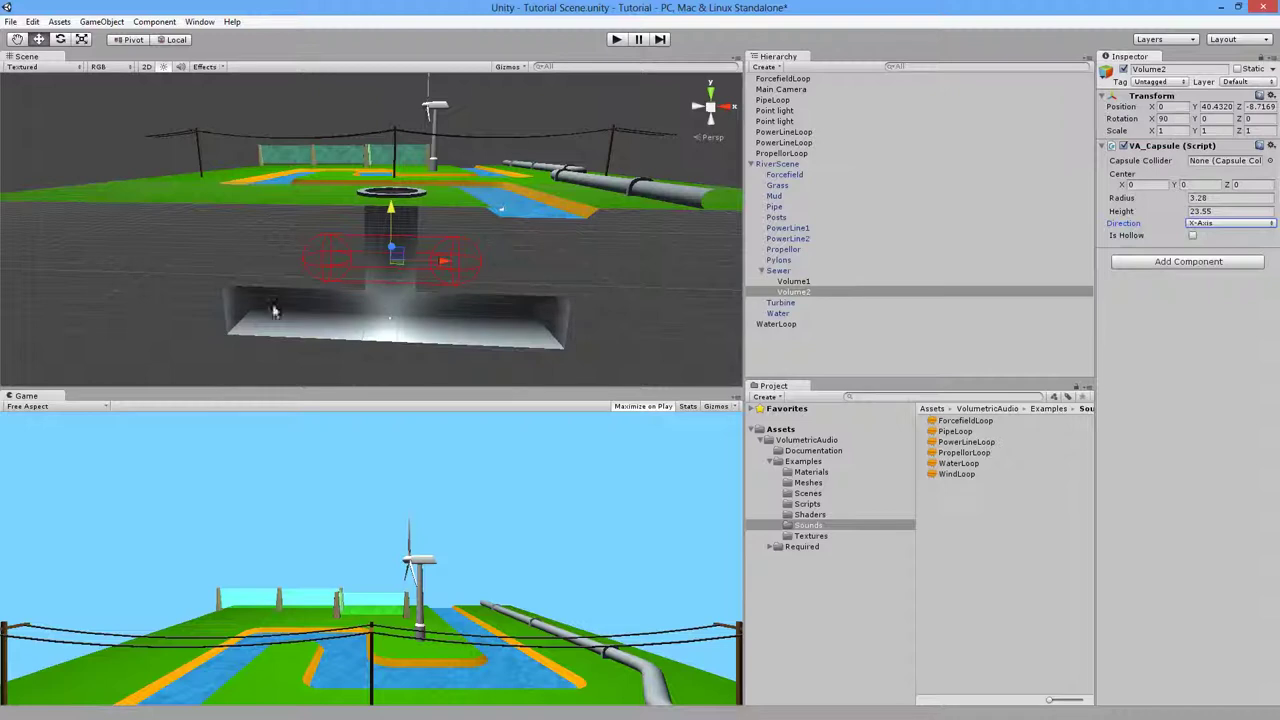
drag(403, 224, 407, 287)
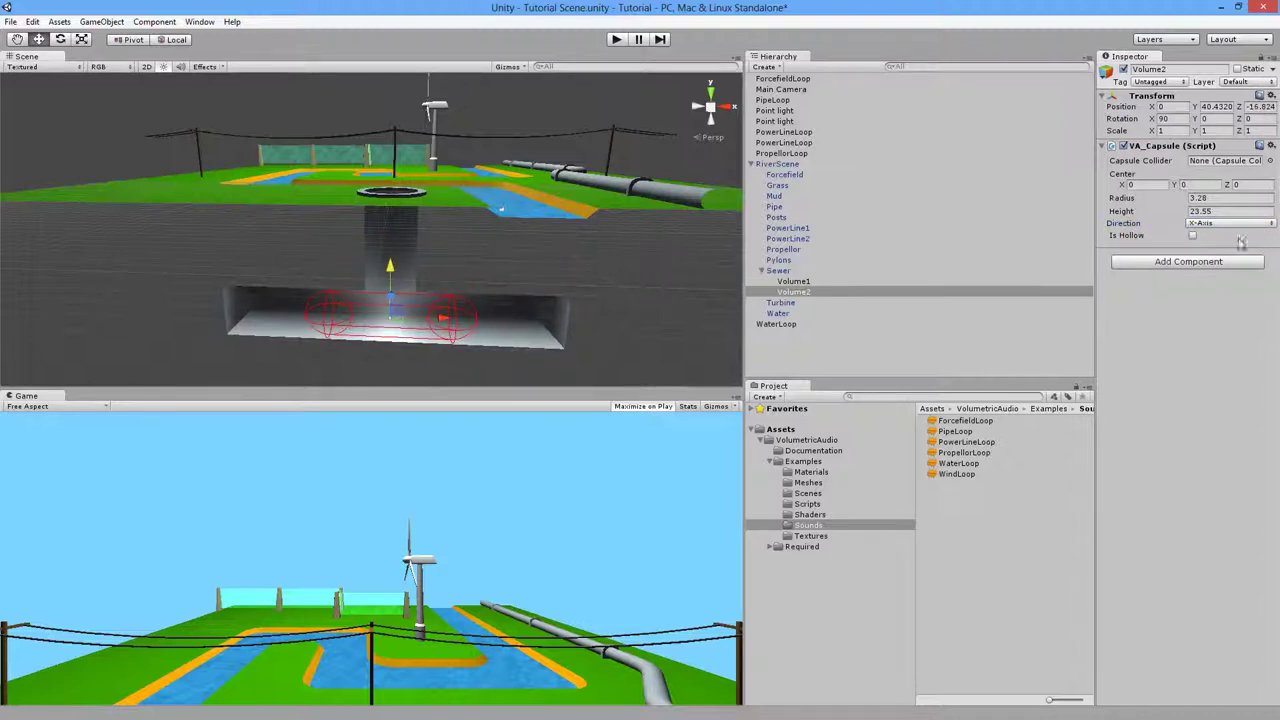
drag(1122, 211, 230, 242)
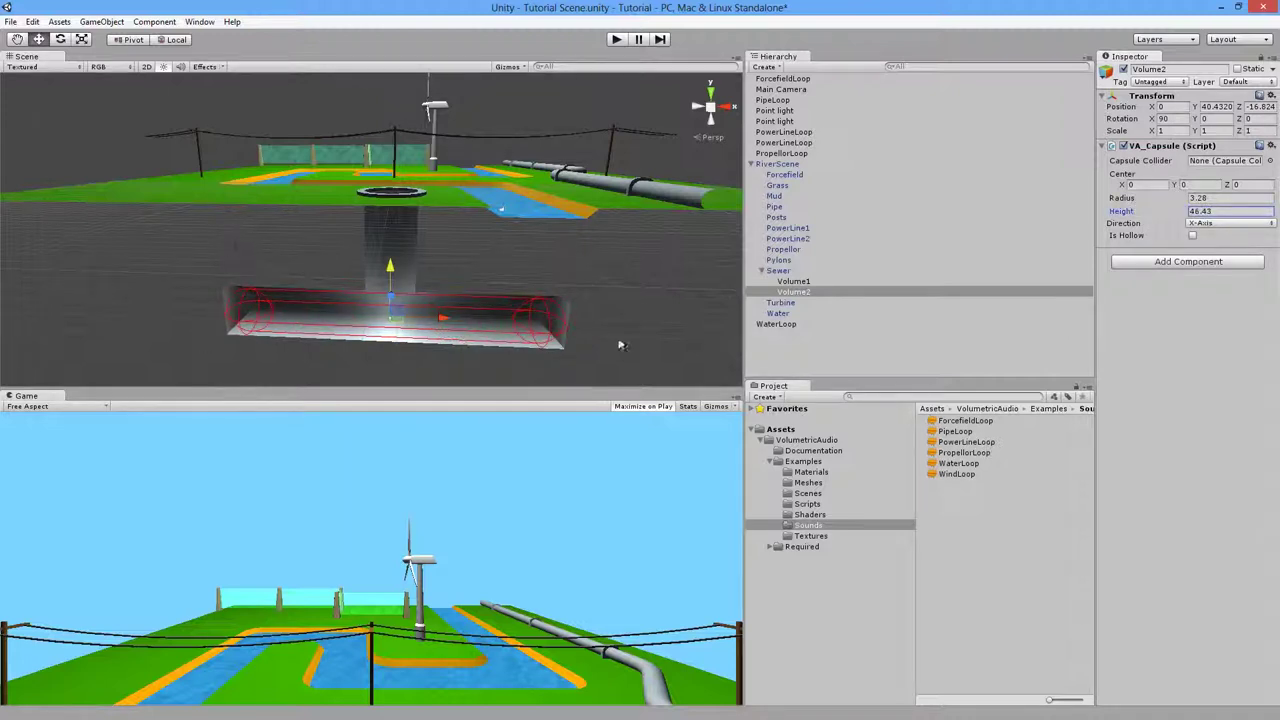
Step: Select Volume1 and Volume2 together and check how both capsules fill the sewer's shaft and tunnel
click(793, 281)
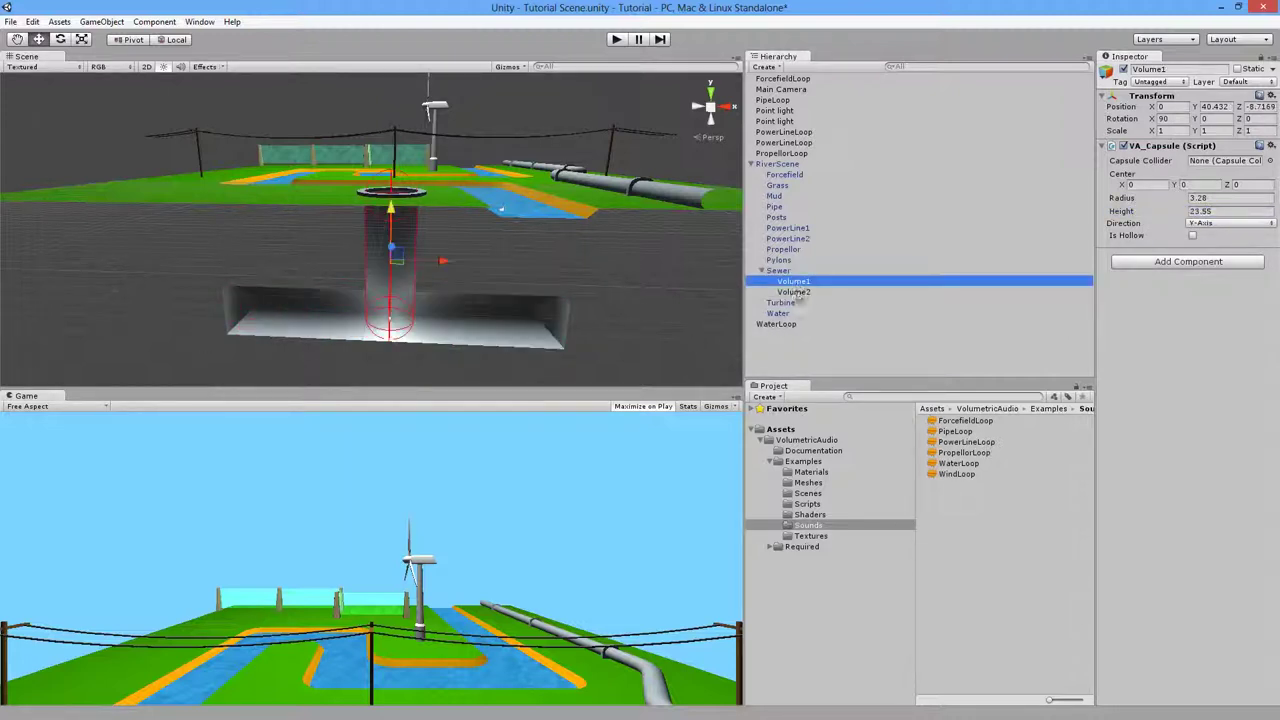
shift+click(793, 291)
key(w)
right_drag(400, 326, 422, 359)
key(s)
key(w)
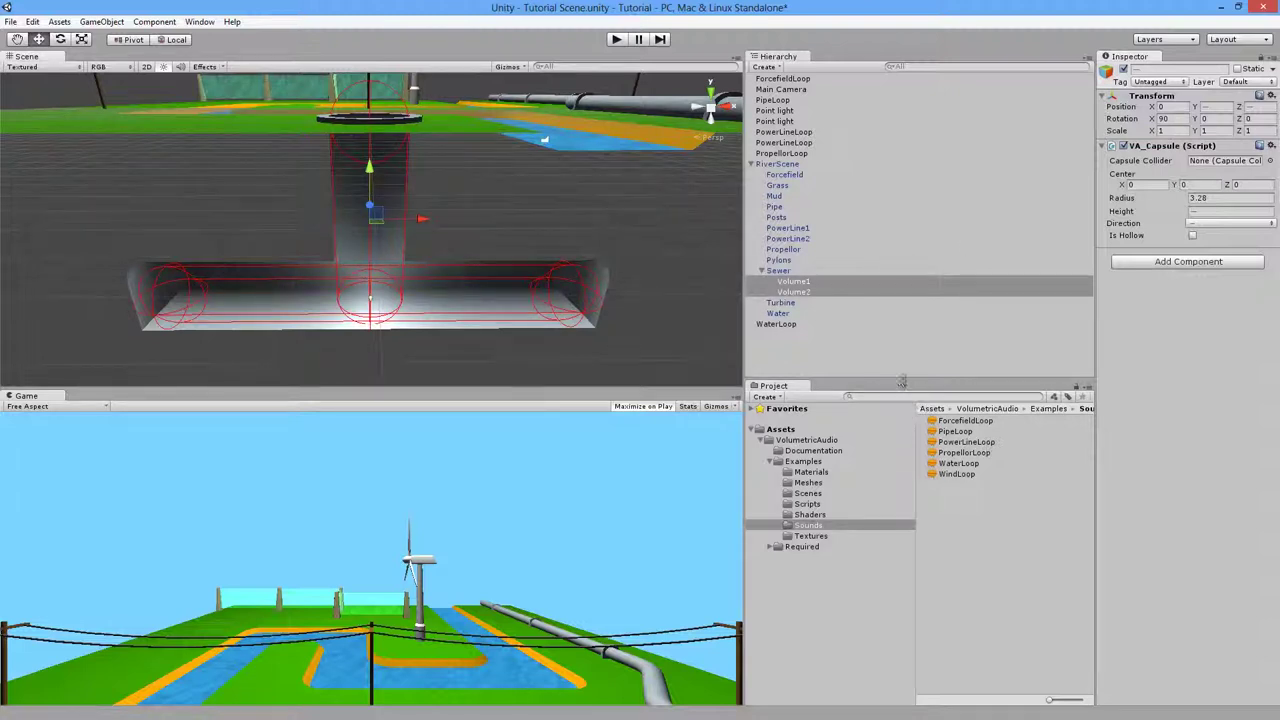
Step: Add the WindLoop sound to the scene as a looping audio source with a VA Audio Source component
drag(959, 476, 810, 358)
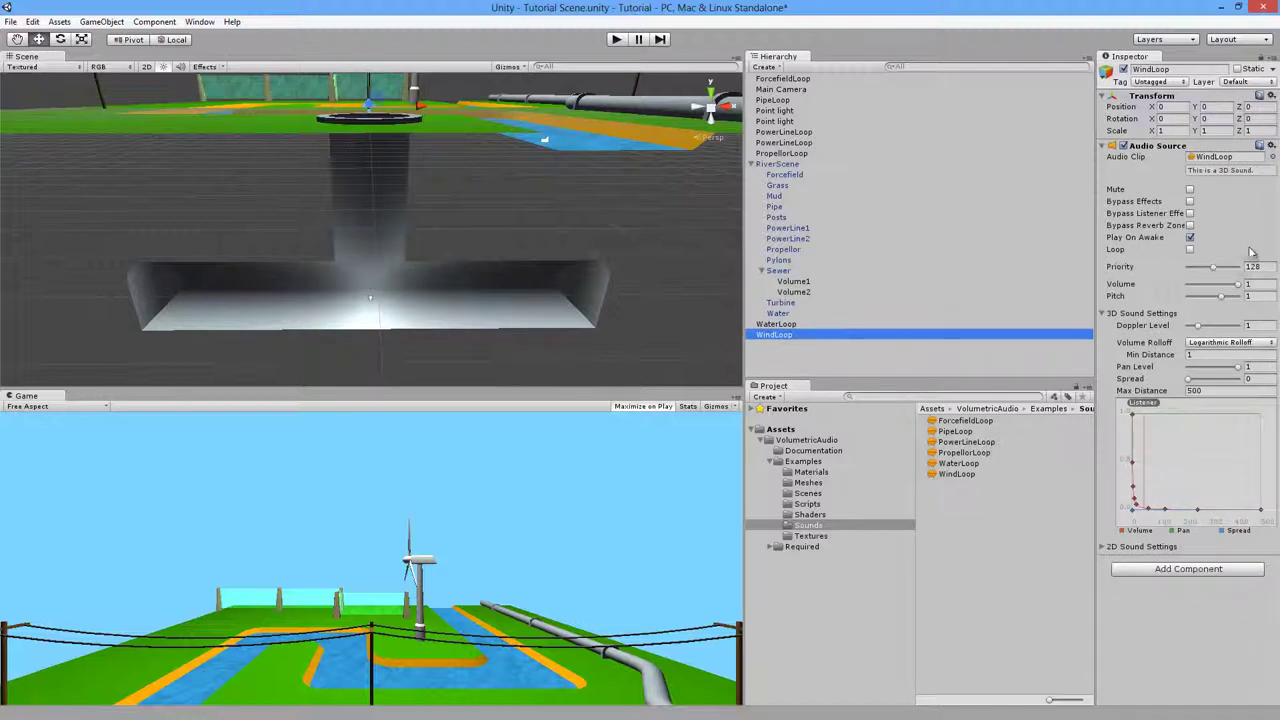
click(1190, 249)
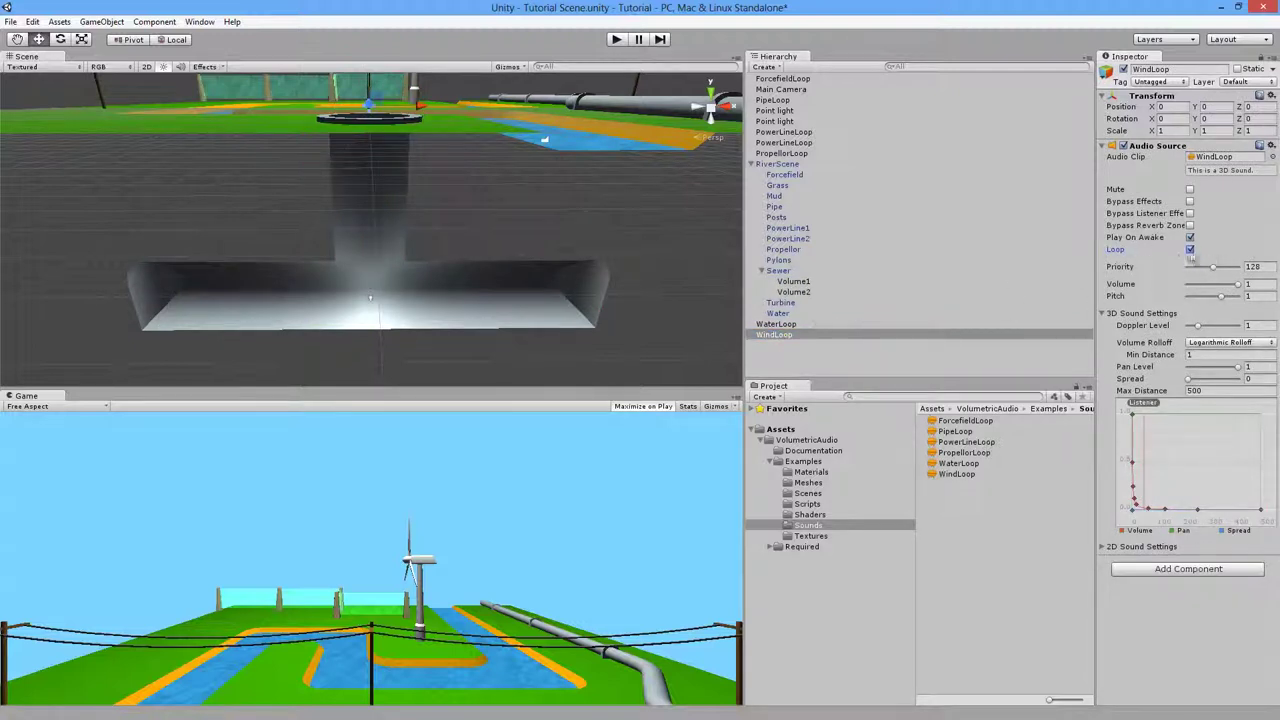
click(150, 22)
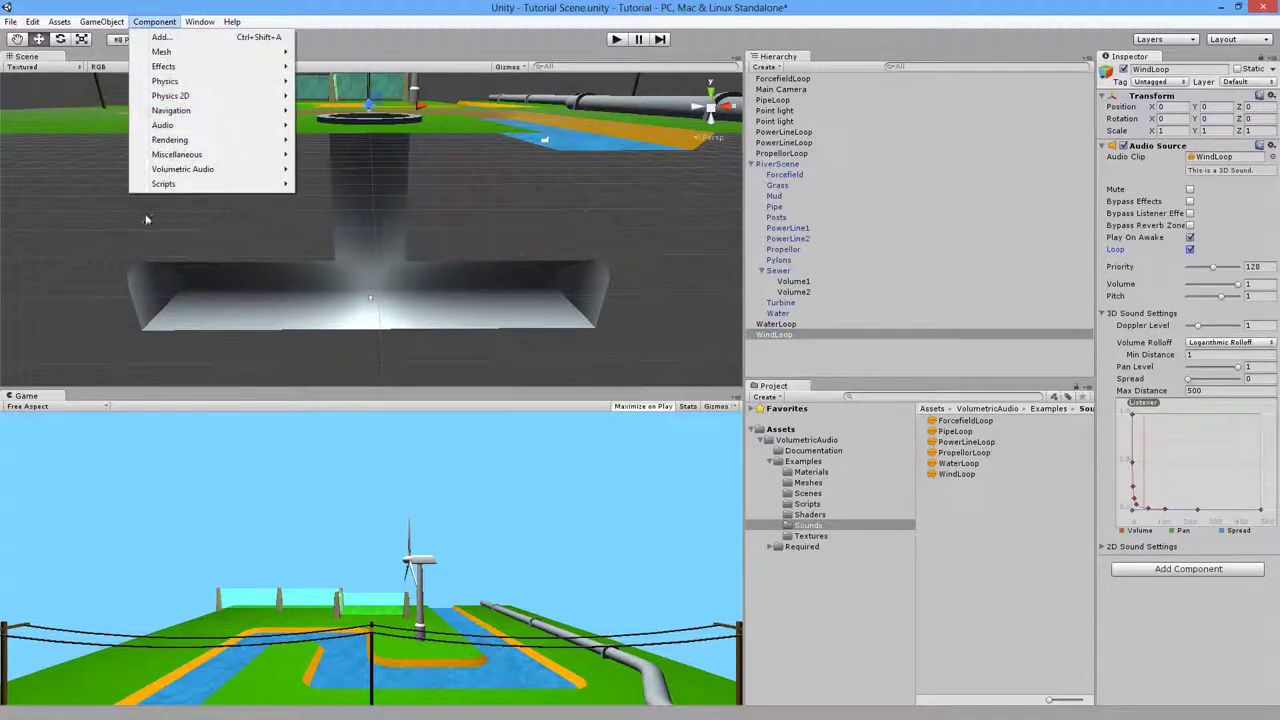
mouse_move(184, 172)
click(314, 172)
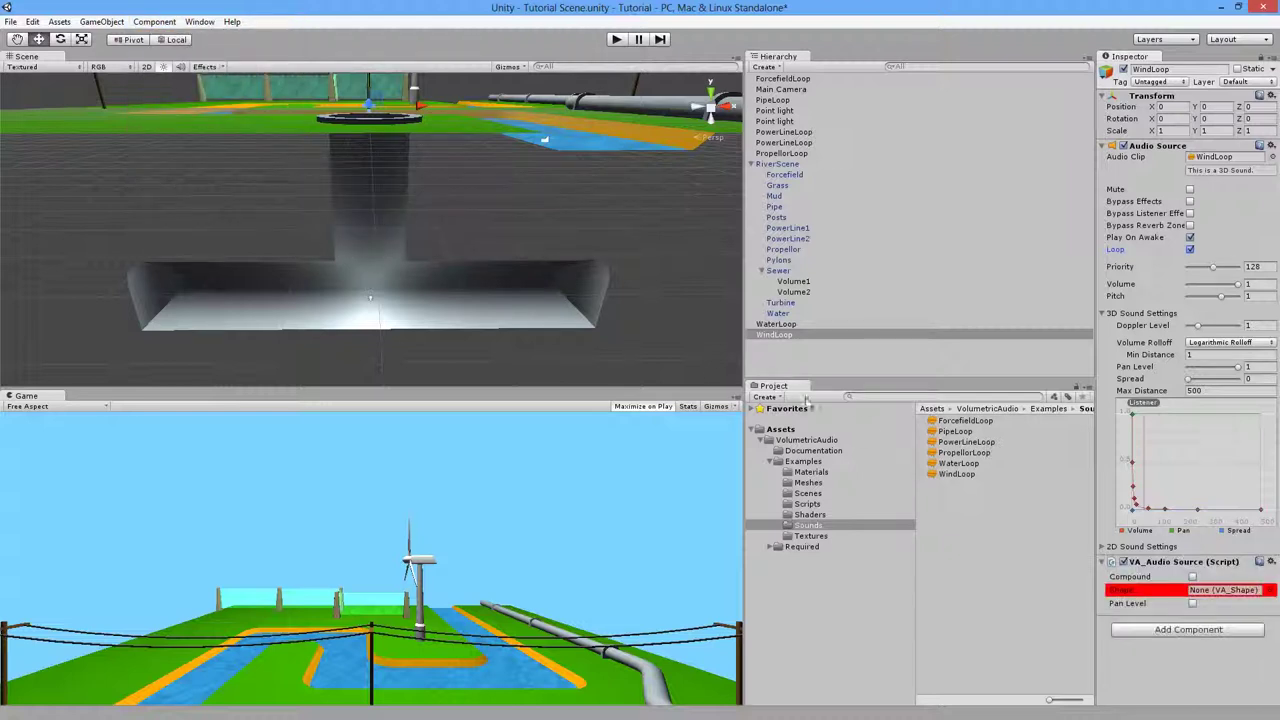
Step: Make WindLoop's VA Audio Source compound and assign Volume1 and Volume2 as its shapes, removing the empty element
click(1192, 578)
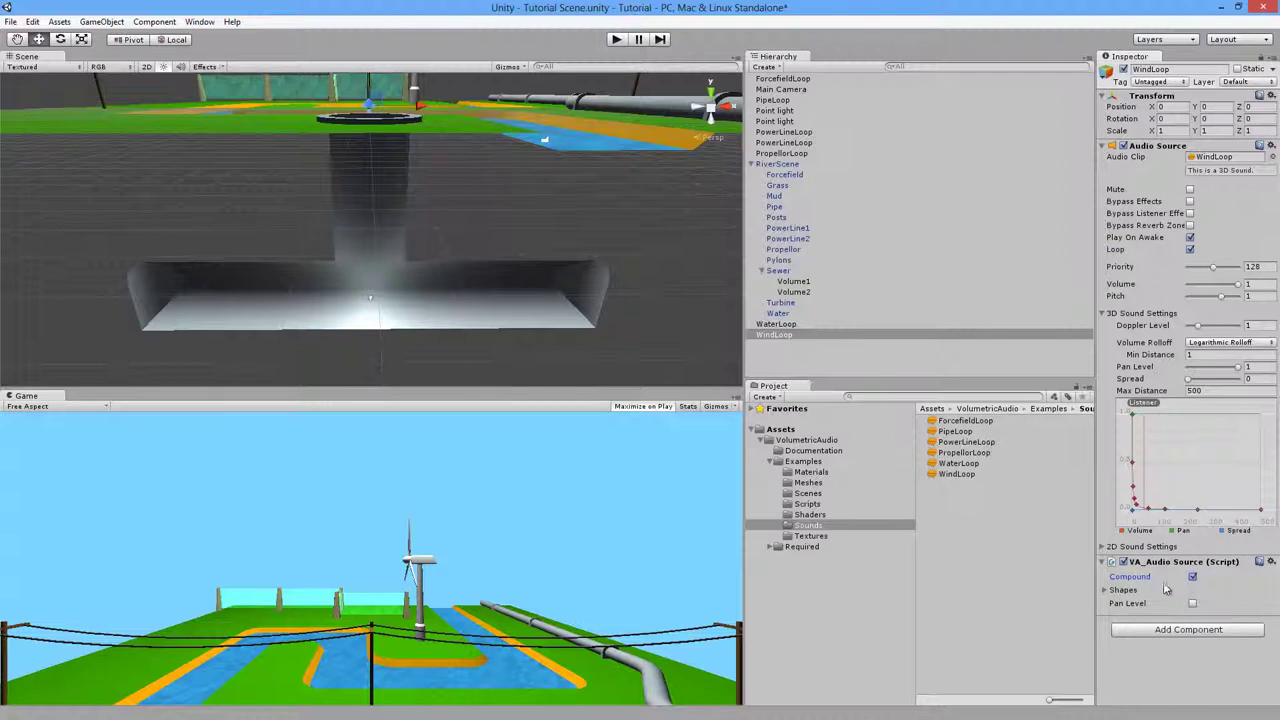
click(1105, 590)
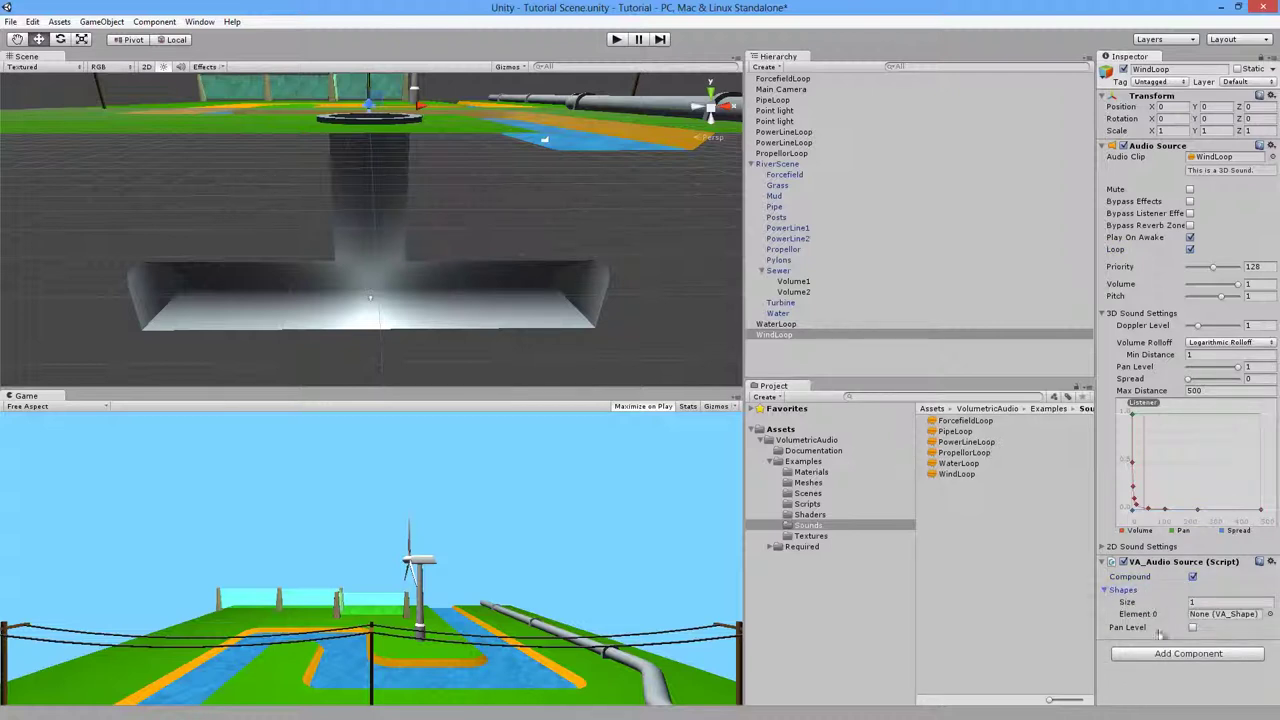
drag(793, 281, 1122, 590)
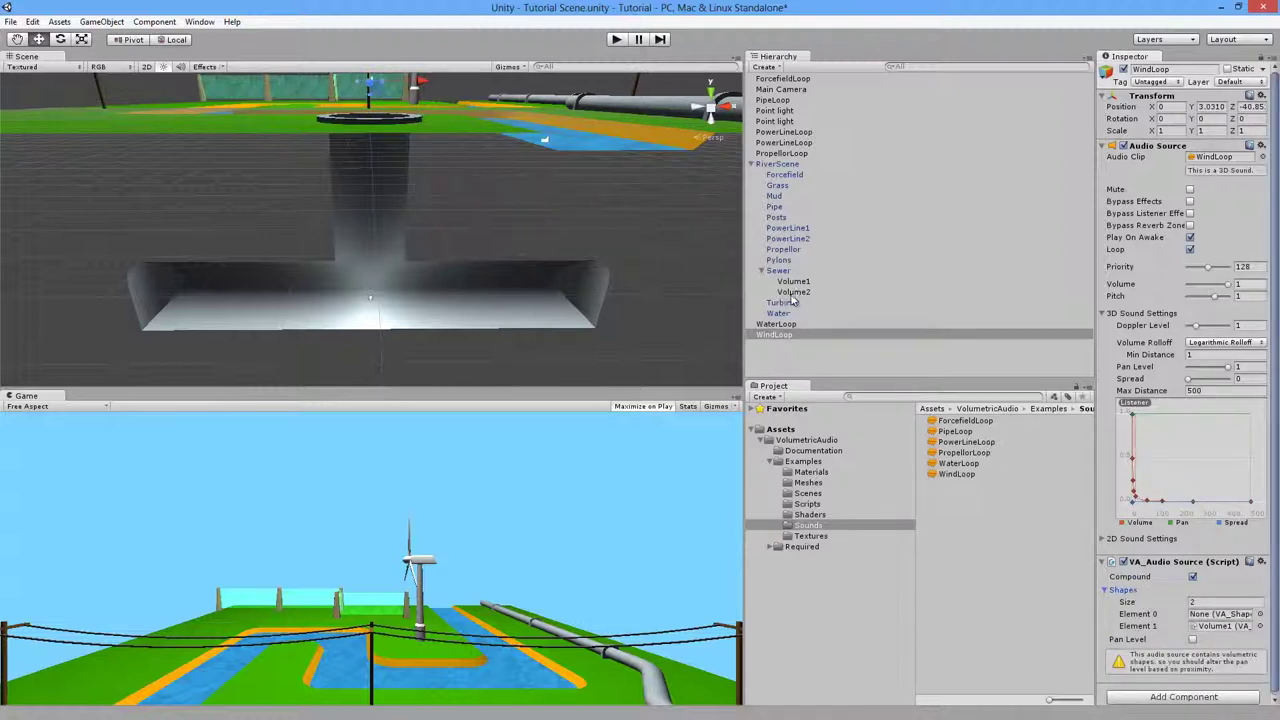
drag(790, 292, 1142, 596)
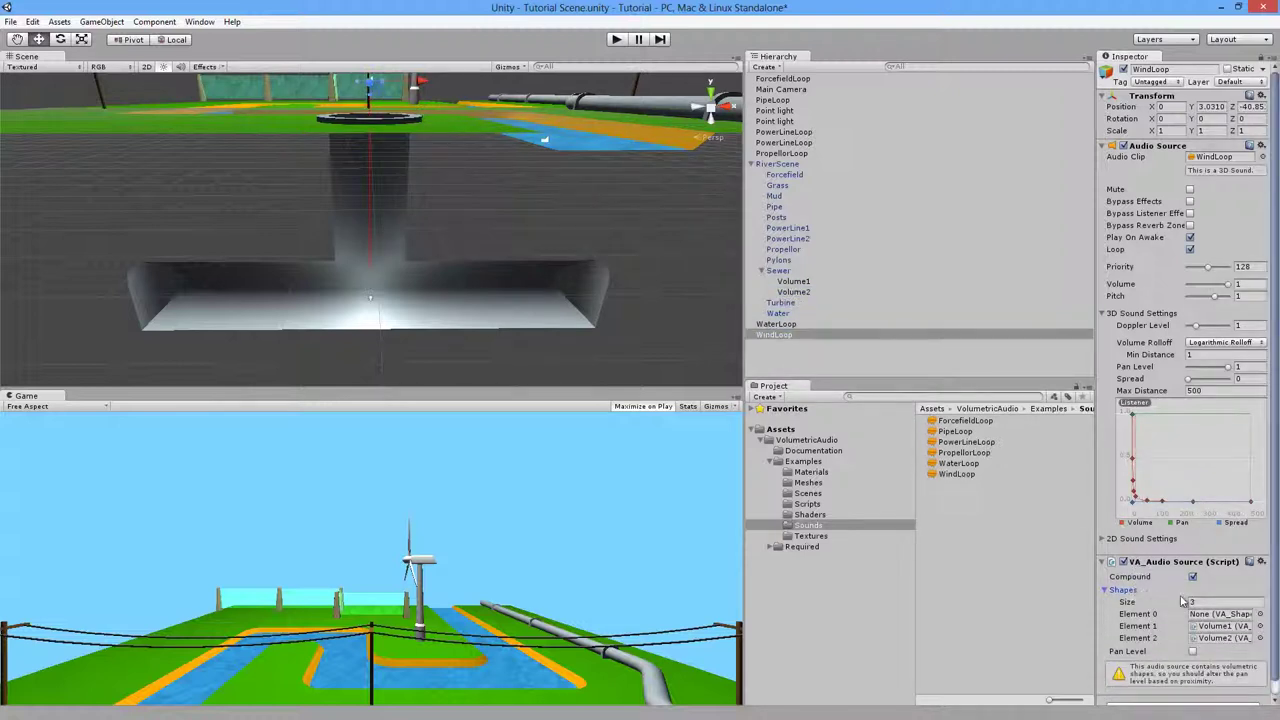
click(1220, 616)
key(Delete)
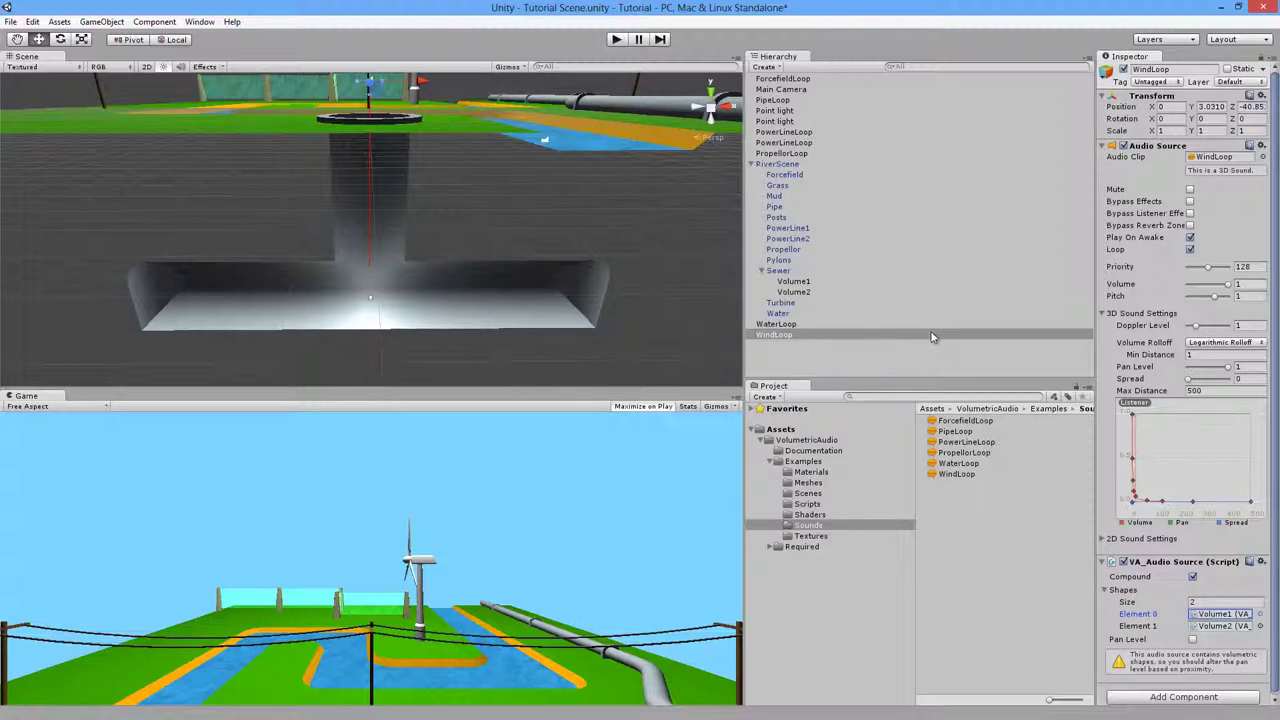
Step: Examine WindLoop's source position around the sewer opening and check the first shape assigned to it
alt+drag(423, 246, 427, 180)
key(w)
right_drag(427, 175, 208, 567)
alt+drag(207, 567, 437, 323)
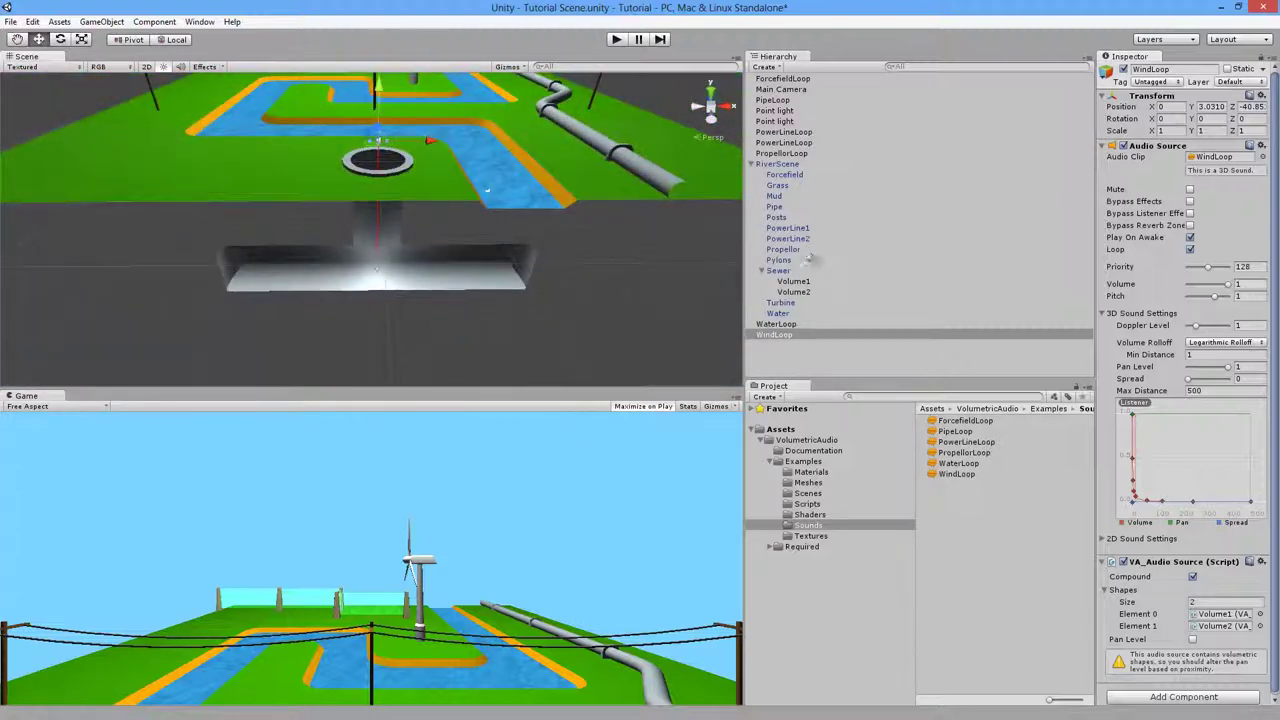
click(1222, 613)
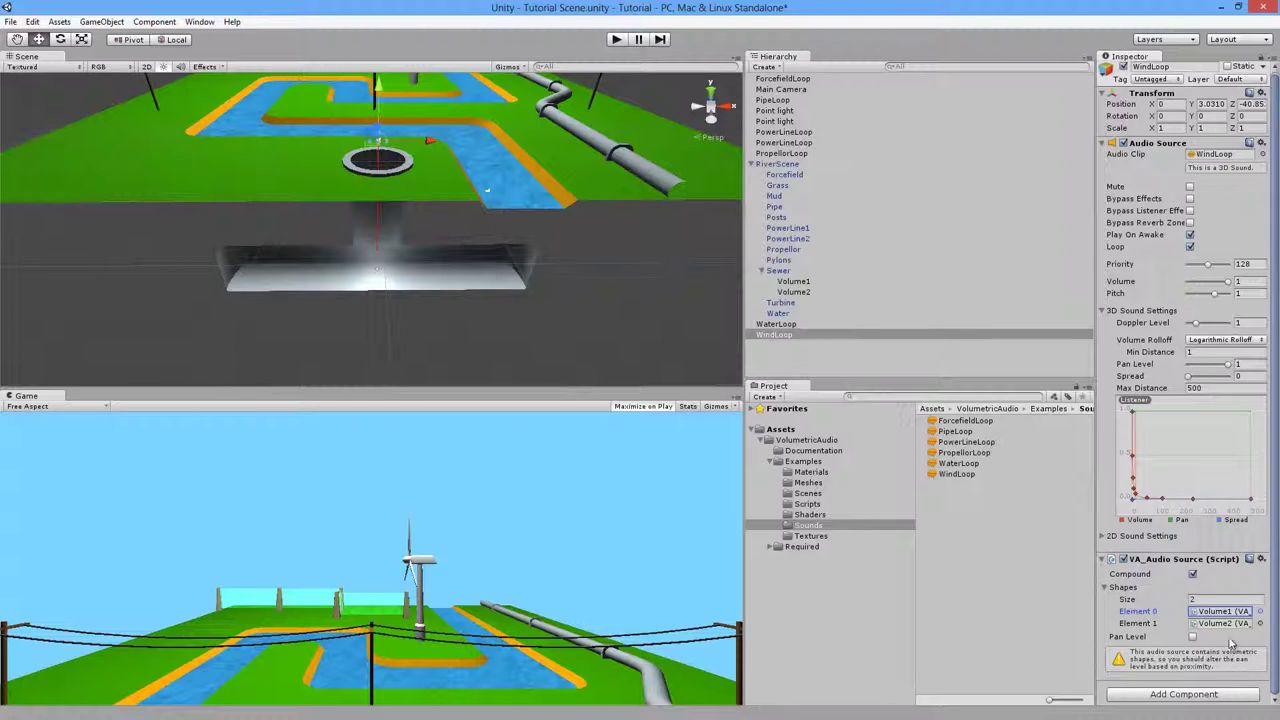
Step: Try a 3D pan level of 0 on WindLoop's audio source and restore it to 1
mouse_move(1184, 365)
mouse_down()
mouse_move(1238, 368)
mouse_move(1183, 369)
mouse_up()
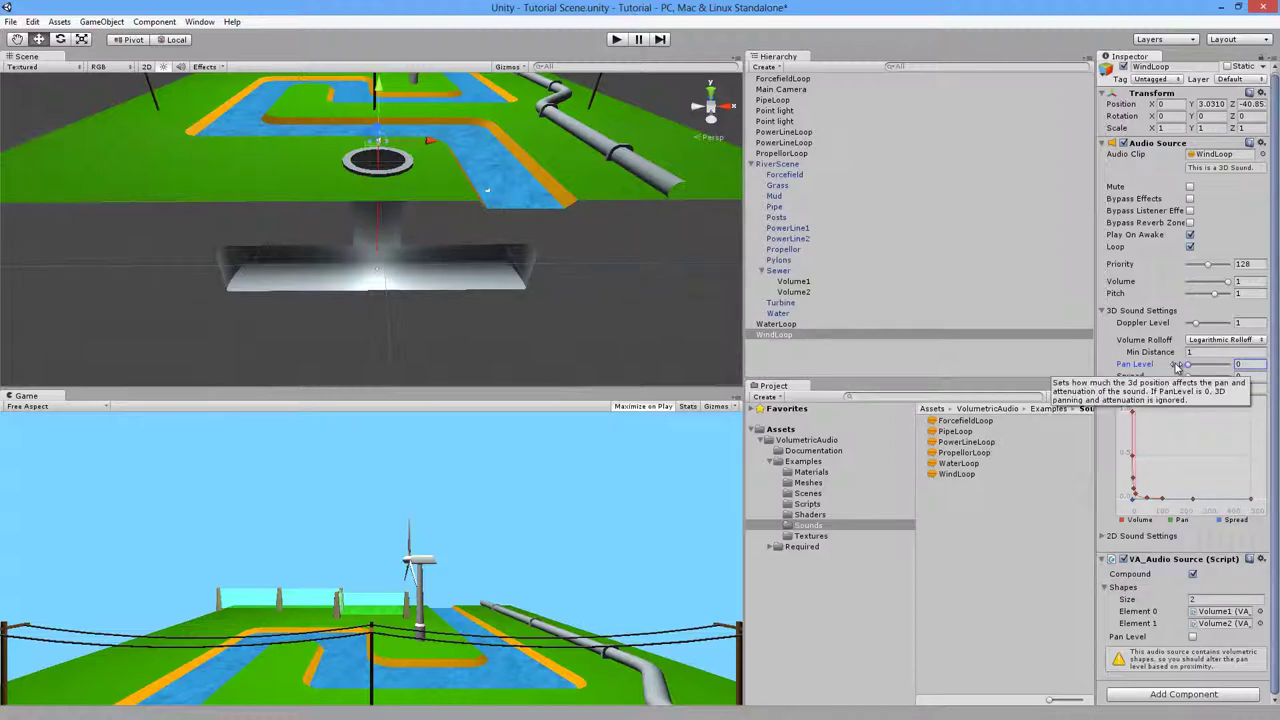
key(w)
right_drag(404, 240, 651, 266)
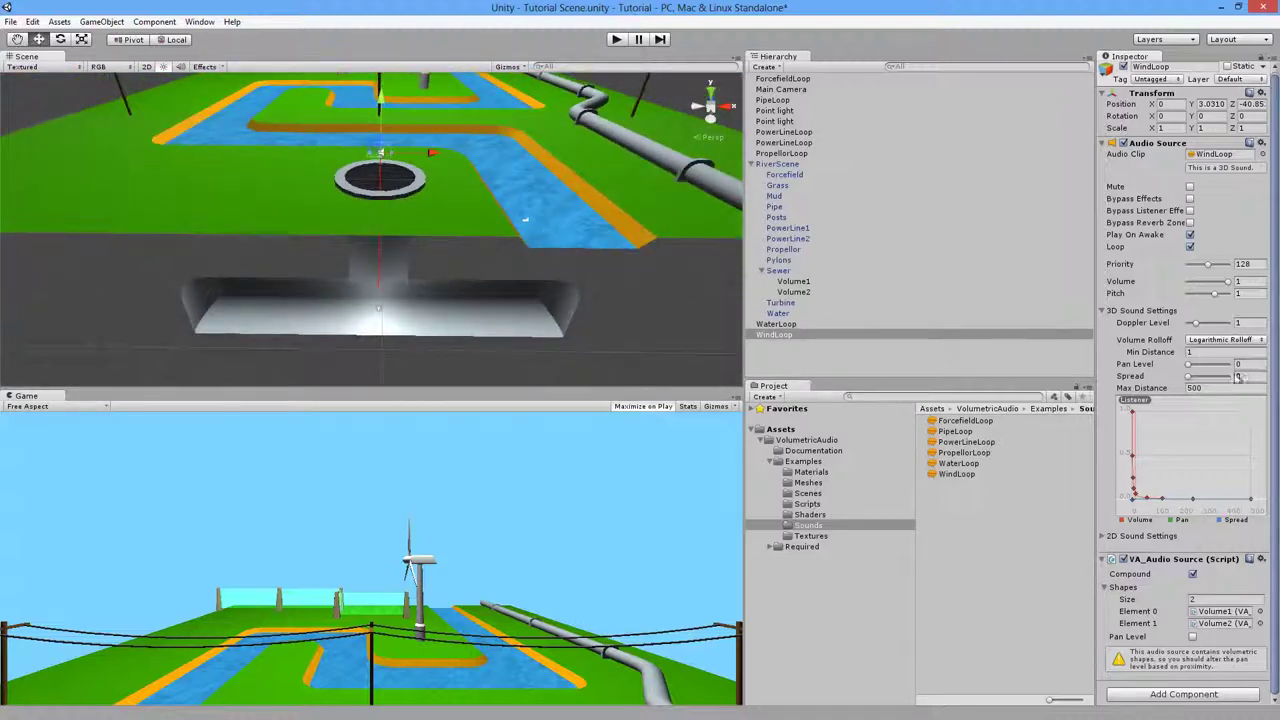
drag(1190, 366, 1230, 366)
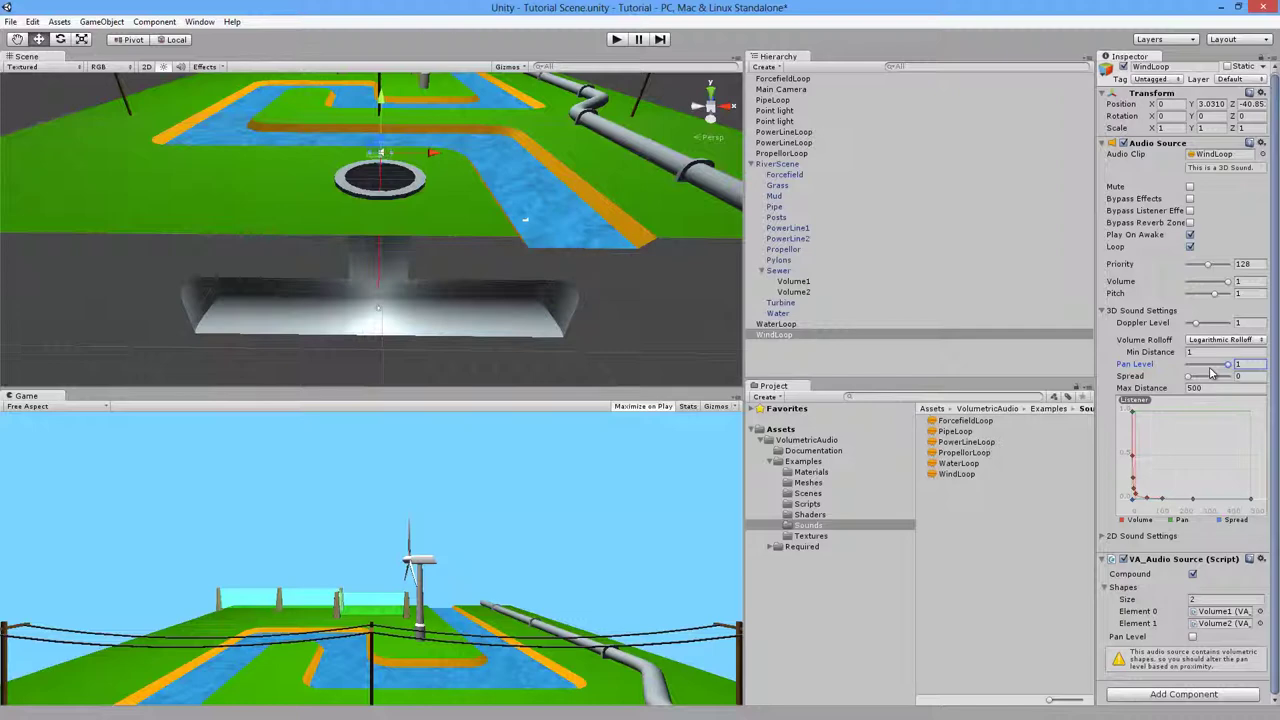
Step: Look inside the sewer and enable the Pan Level option on WindLoop's VA Audio Source
right_drag(394, 273, 353, 282)
right_drag(437, 268, 550, 264)
right_drag(407, 269, 537, 260)
key(w)
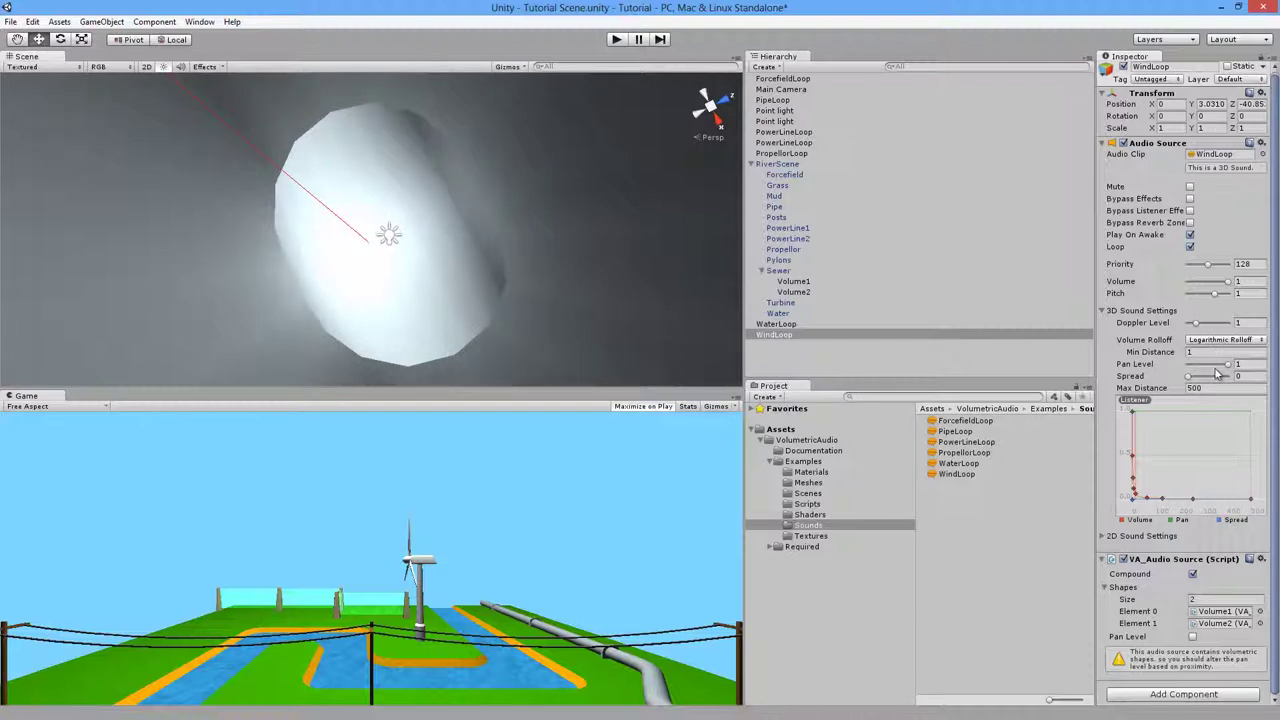
drag(1222, 370, 1256, 374)
click(1192, 637)
scroll(1276, 620, down, 1)
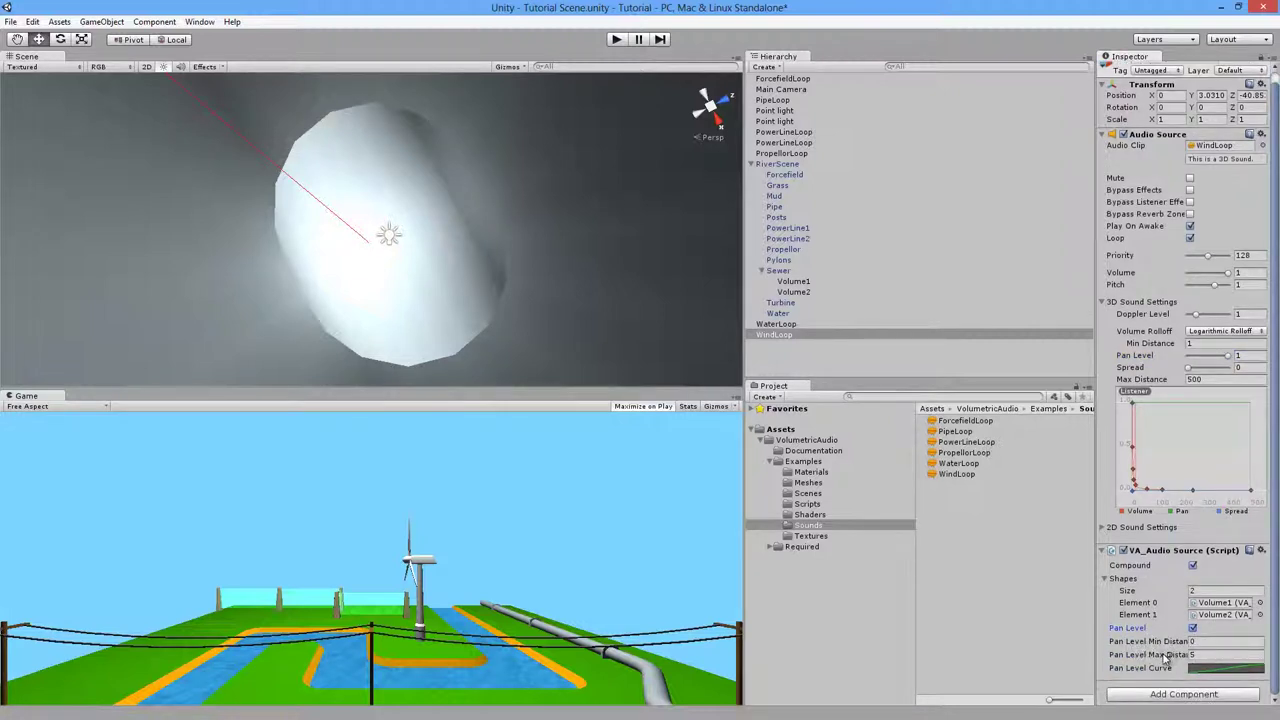
Step: View the sewer shaft from above its opening to judge the distance between listener and volumes
right_drag(400, 287, 480, 243)
key(s)
key(w)
alt+drag(480, 242, 484, 238)
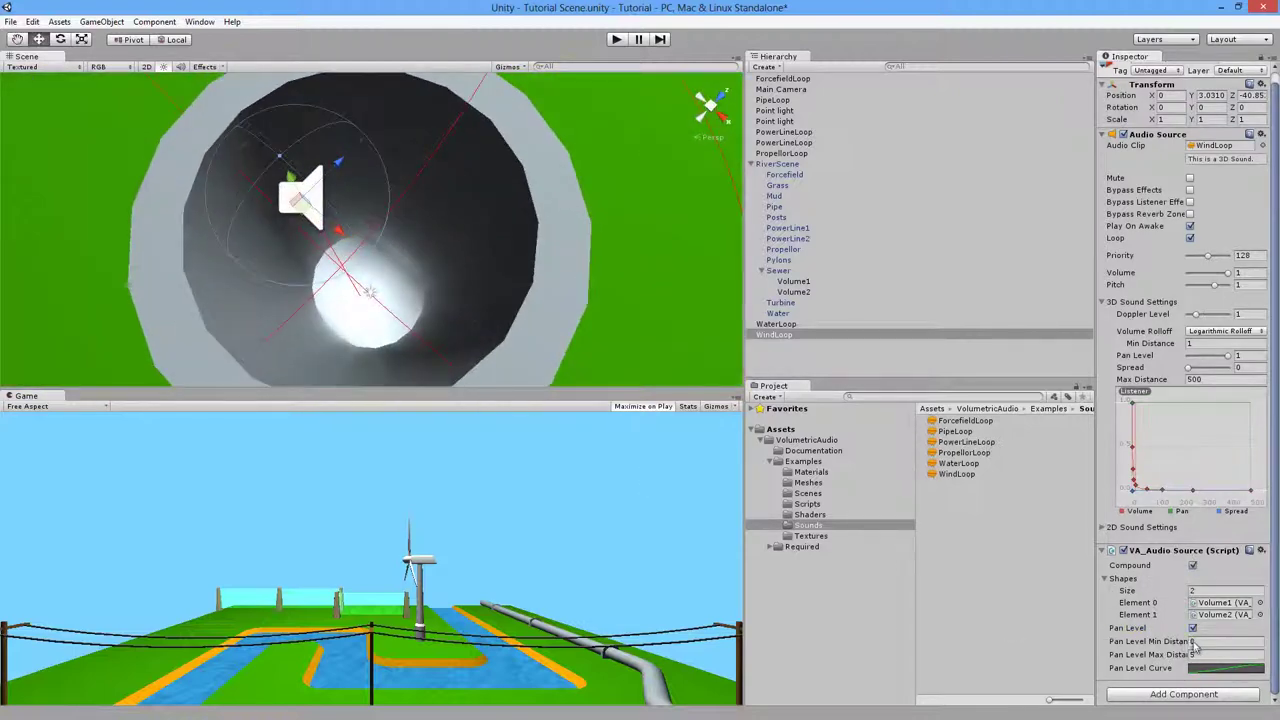
Step: Try the ease-in preset on WindLoop's Pan Level Curve, restore the S-shaped preset and close the curve editor
alt+drag(437, 308, 500, 270)
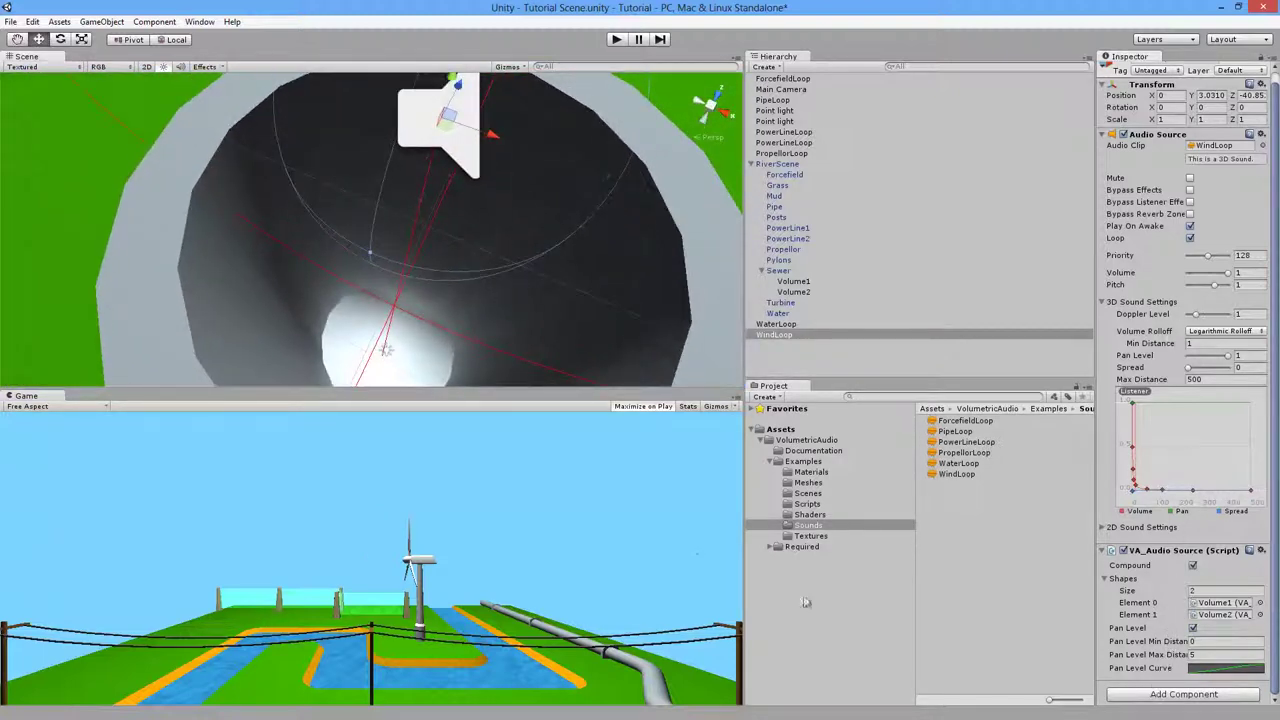
scroll(432, 303, down, 7)
scroll(432, 303, up, 3)
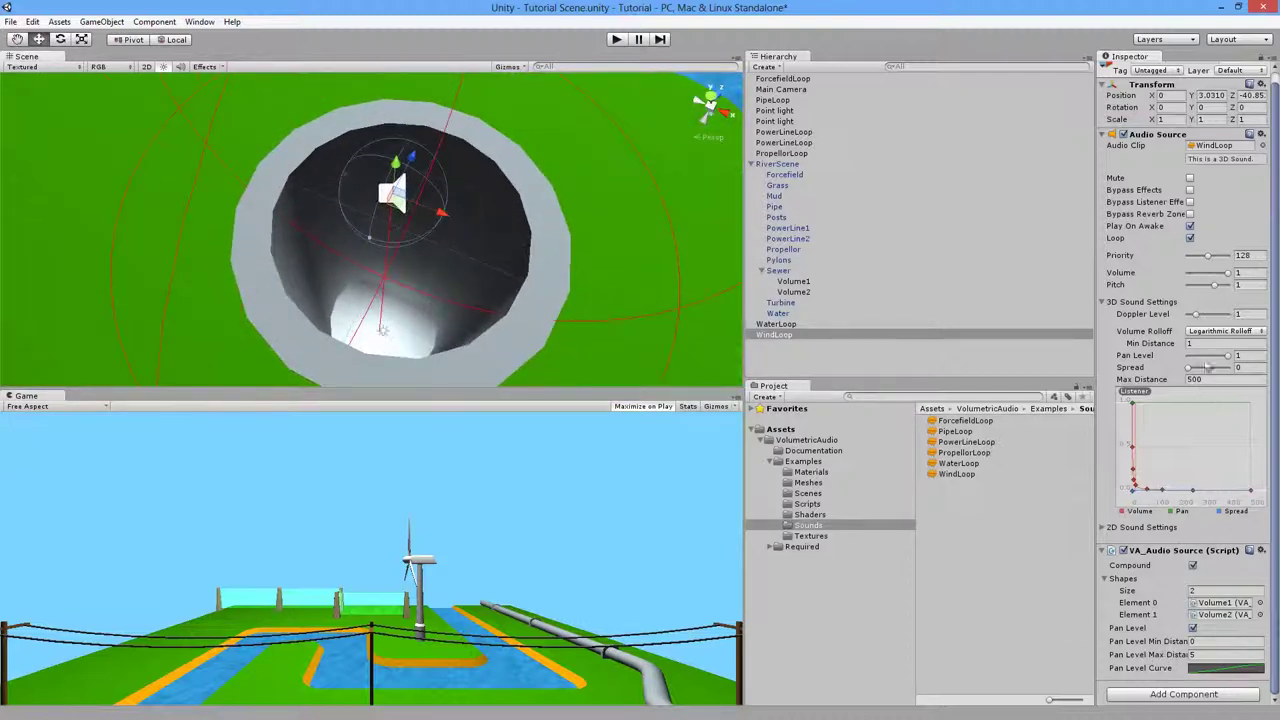
click(1220, 668)
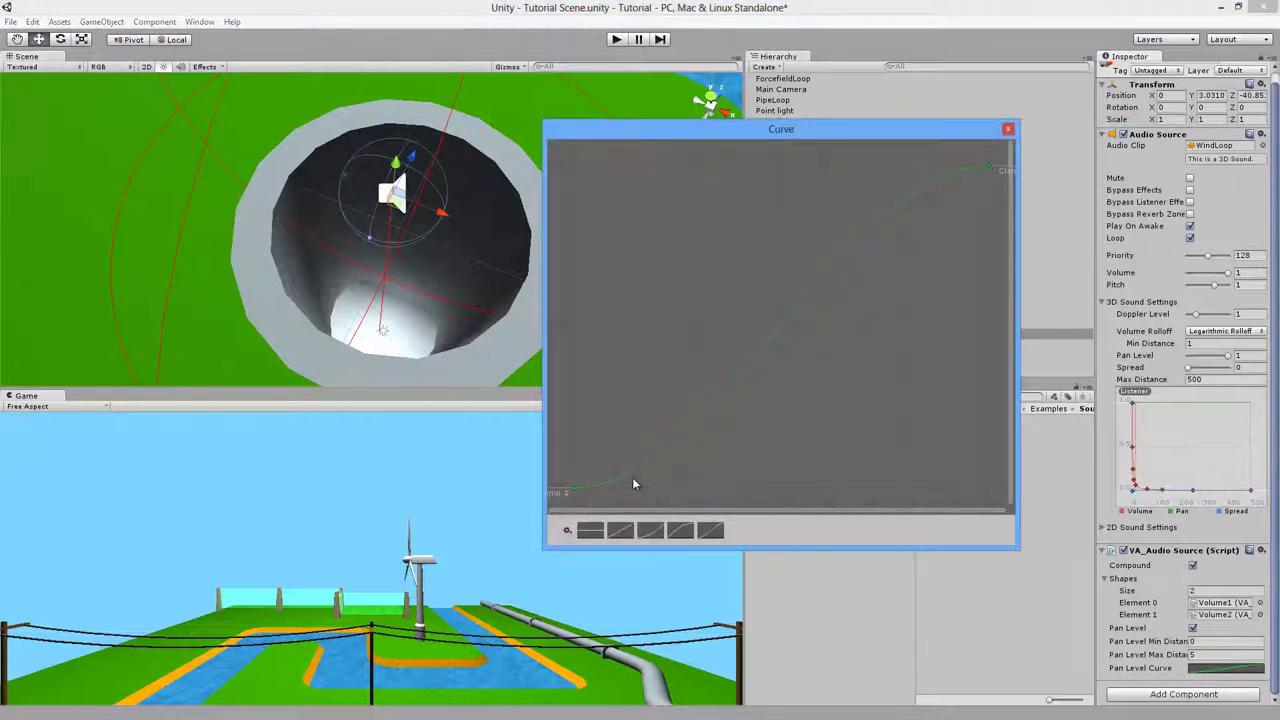
click(649, 533)
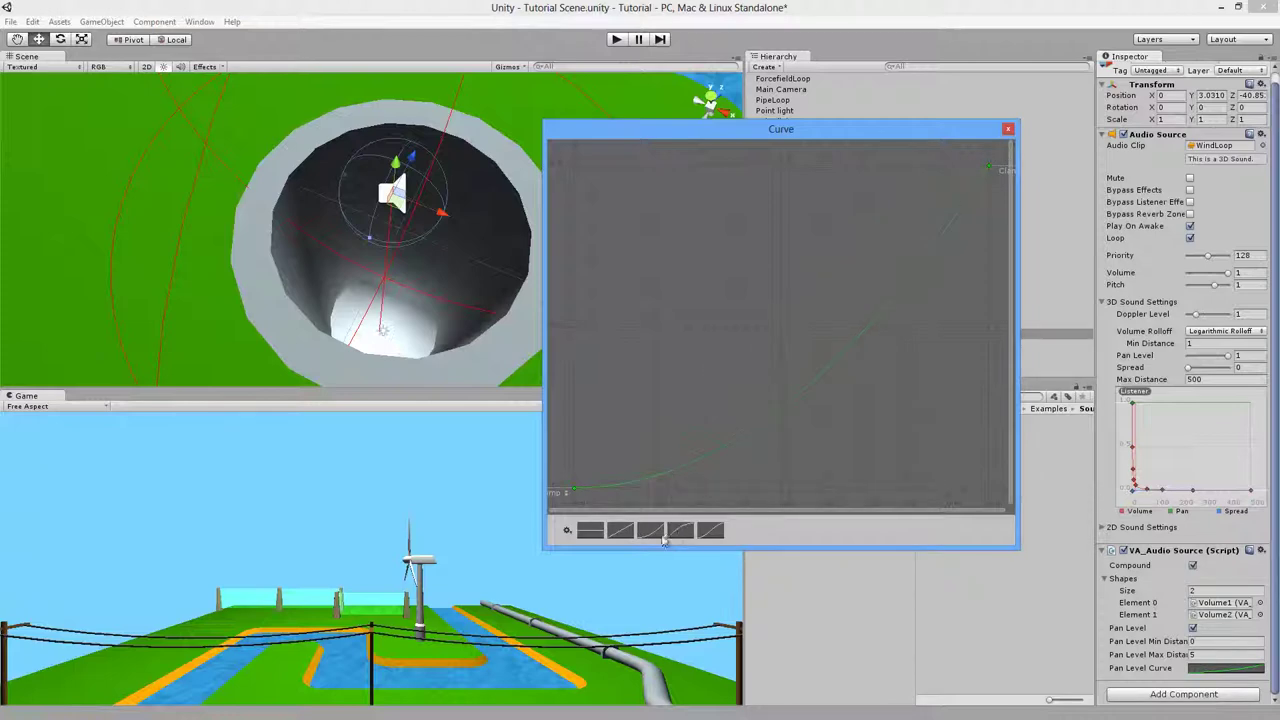
click(709, 531)
click(1008, 130)
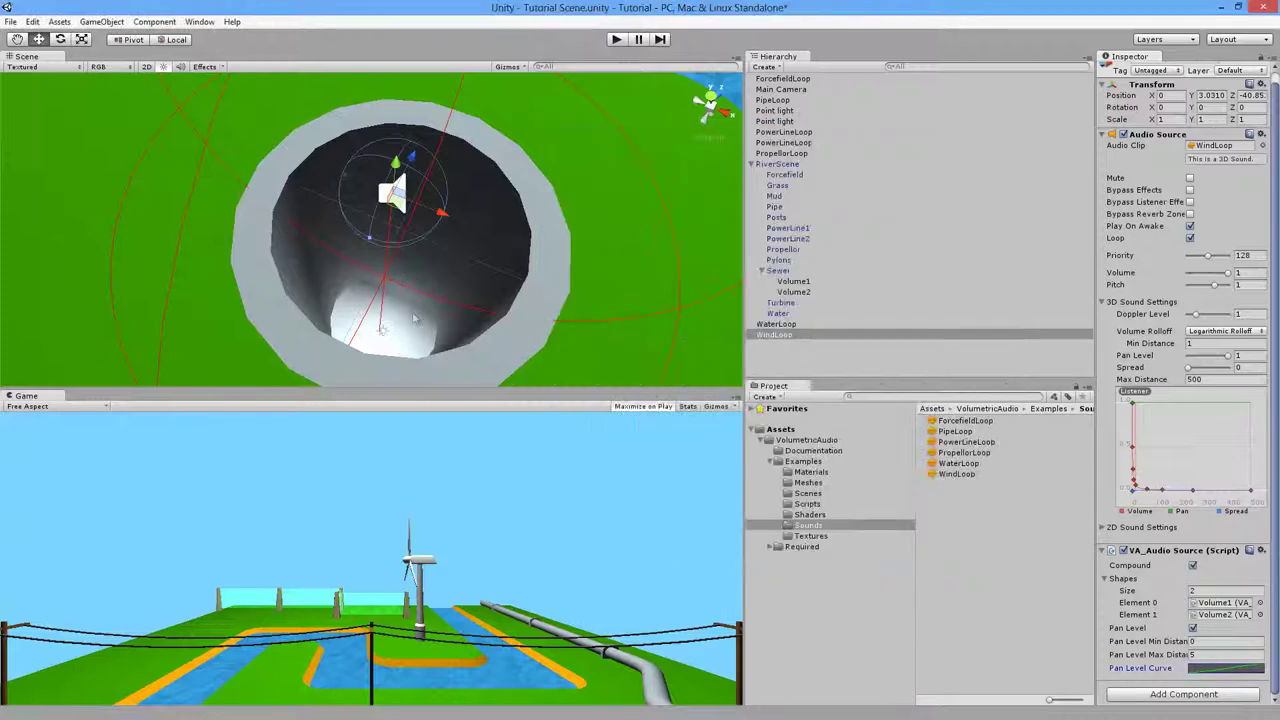
Step: Play-test the scene to hear how WindLoop pans around and inside the sewer, and exit play mode
right_drag(400, 300, 555, 232)
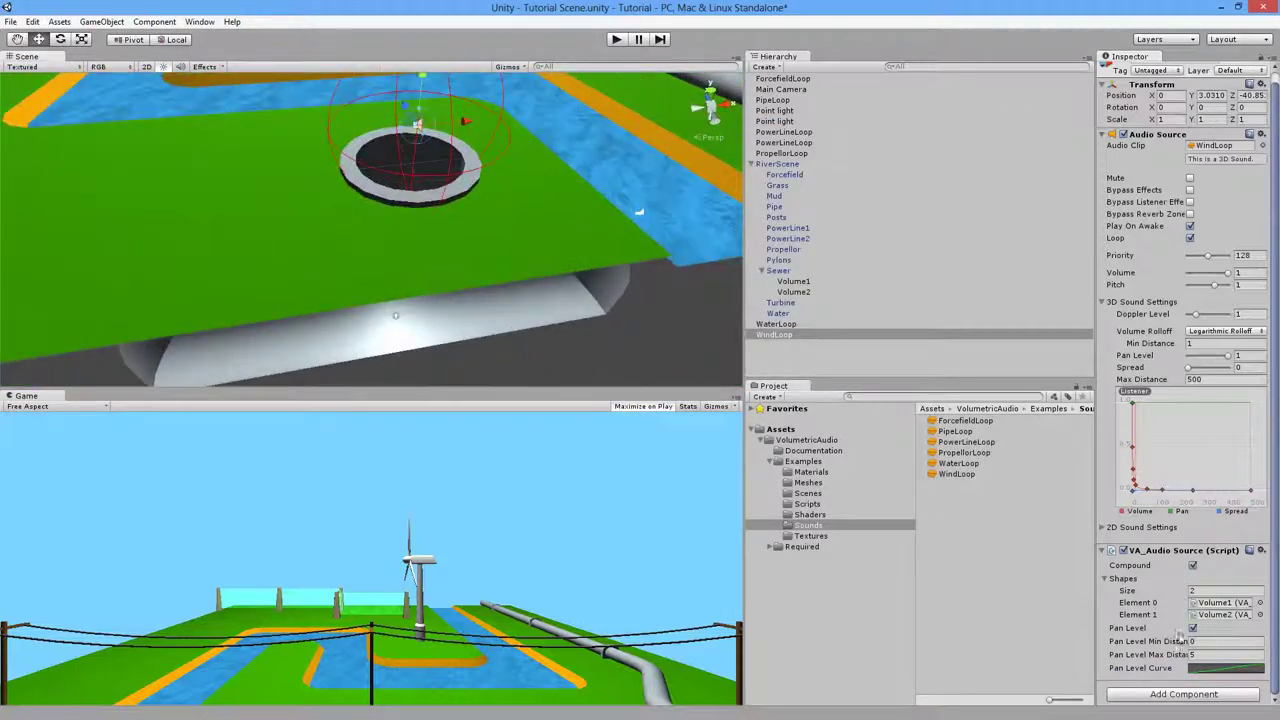
click(617, 39)
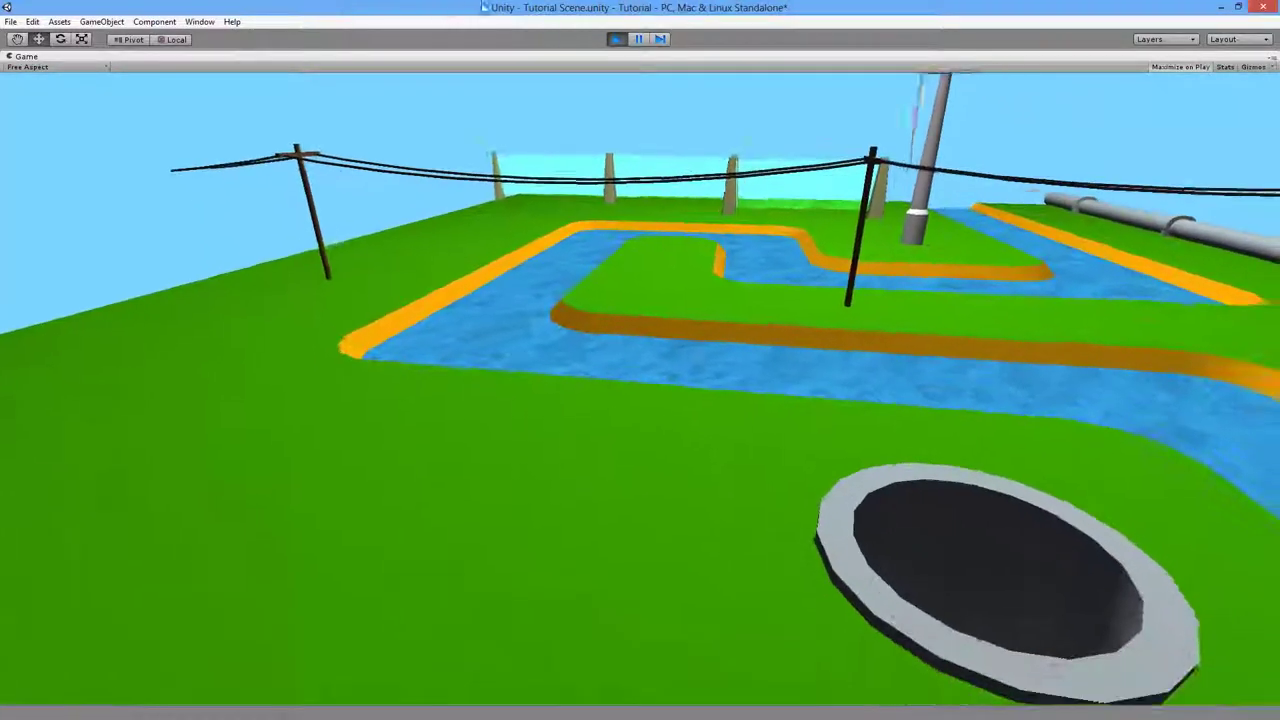
click(616, 39)
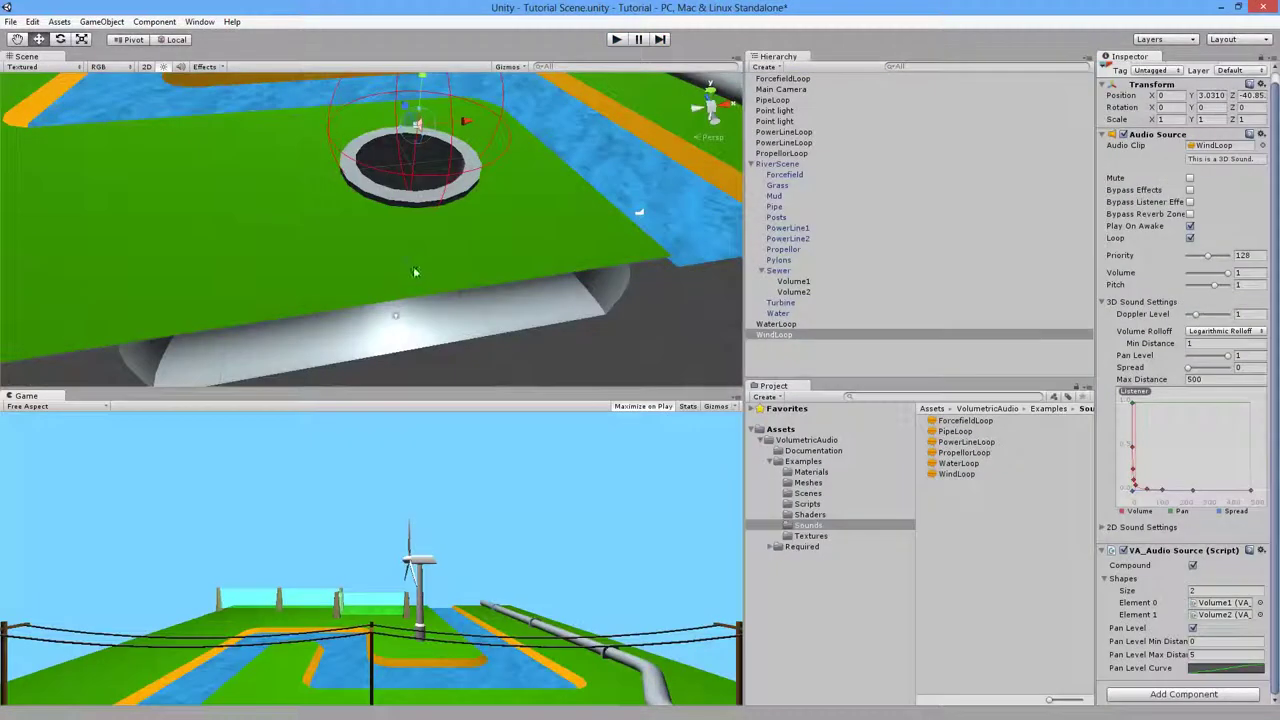
Step: Duplicate the sewer's Volume2 capsule and parent the copy to the Turbine object
key(f)
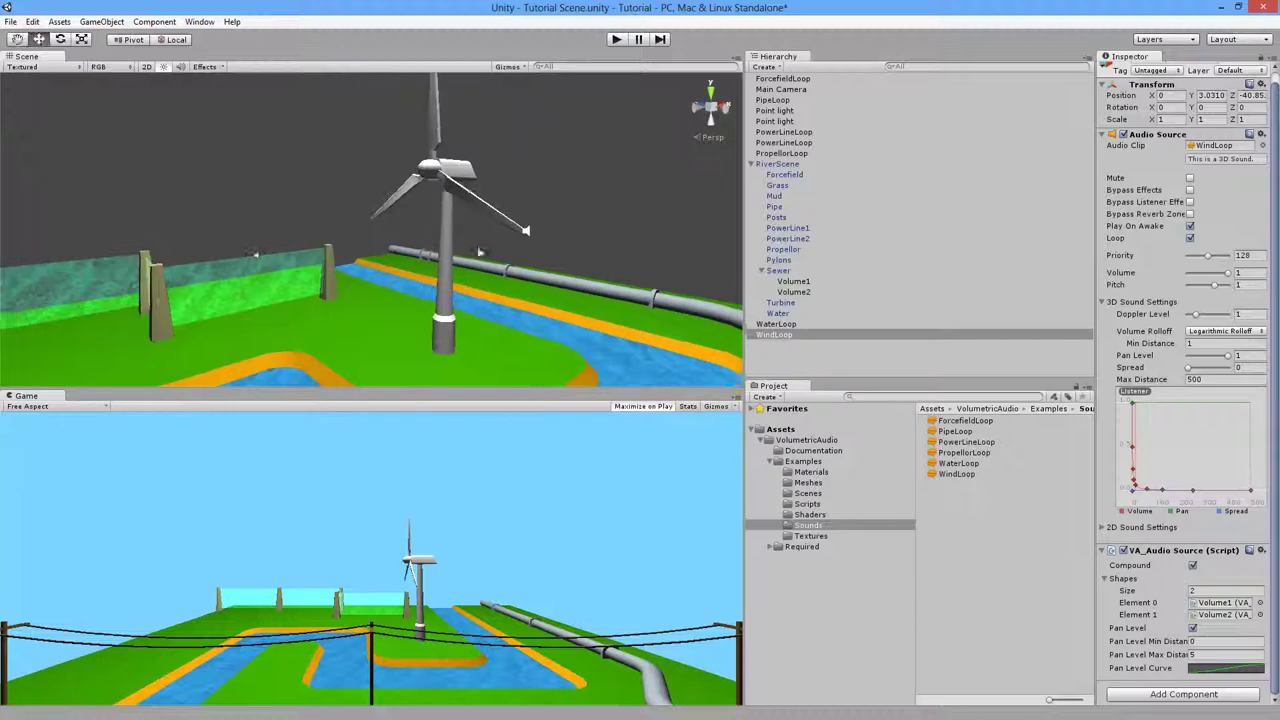
alt+drag(480, 252, 406, 284)
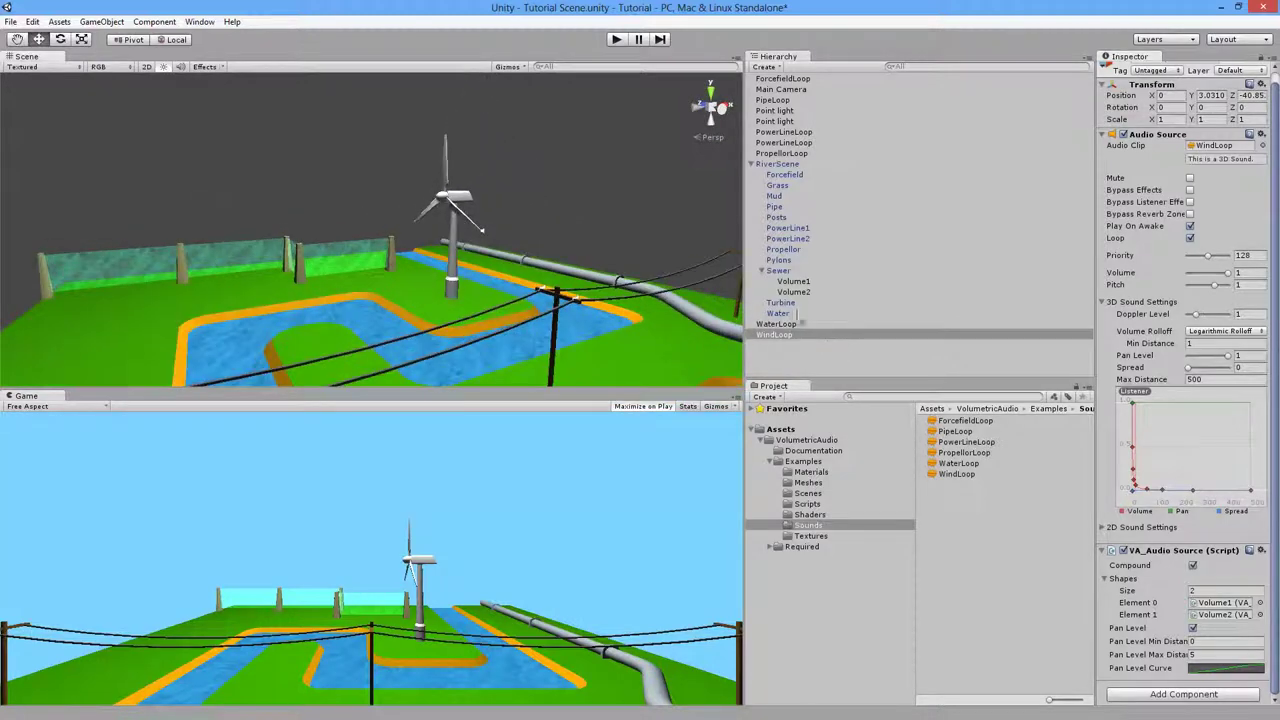
click(793, 281)
key(f)
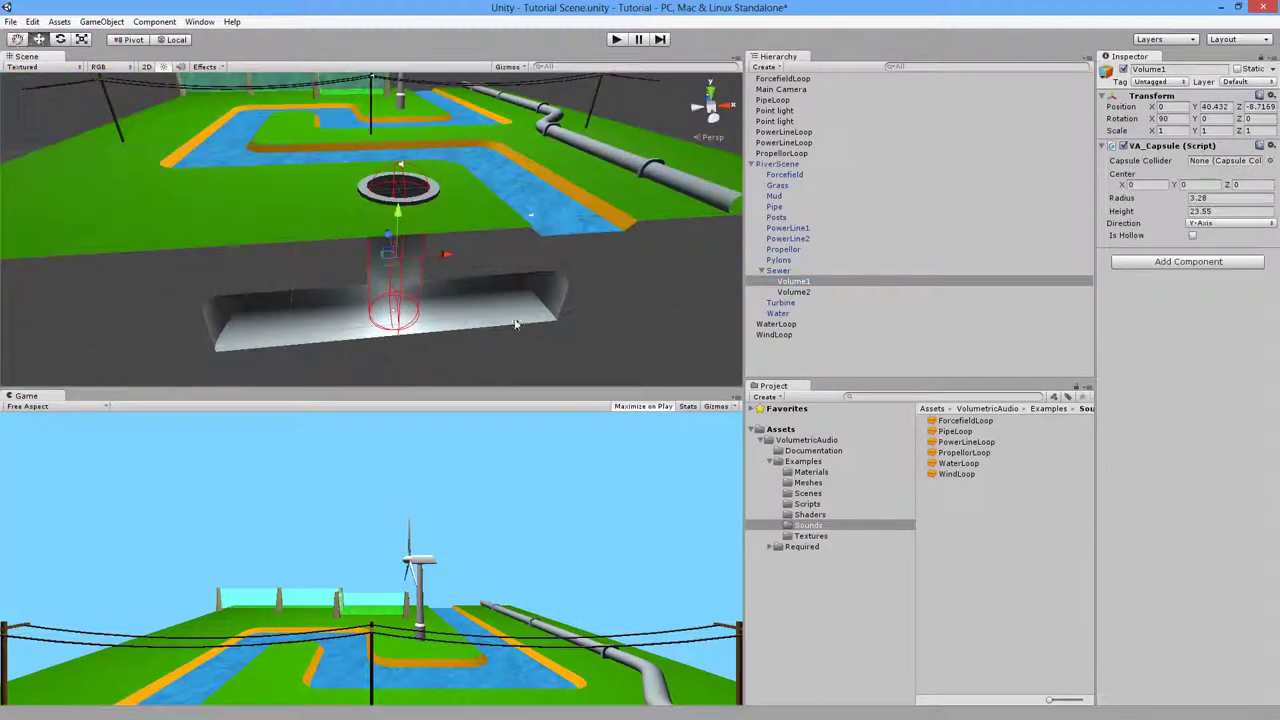
alt+drag(336, 284, 333, 311)
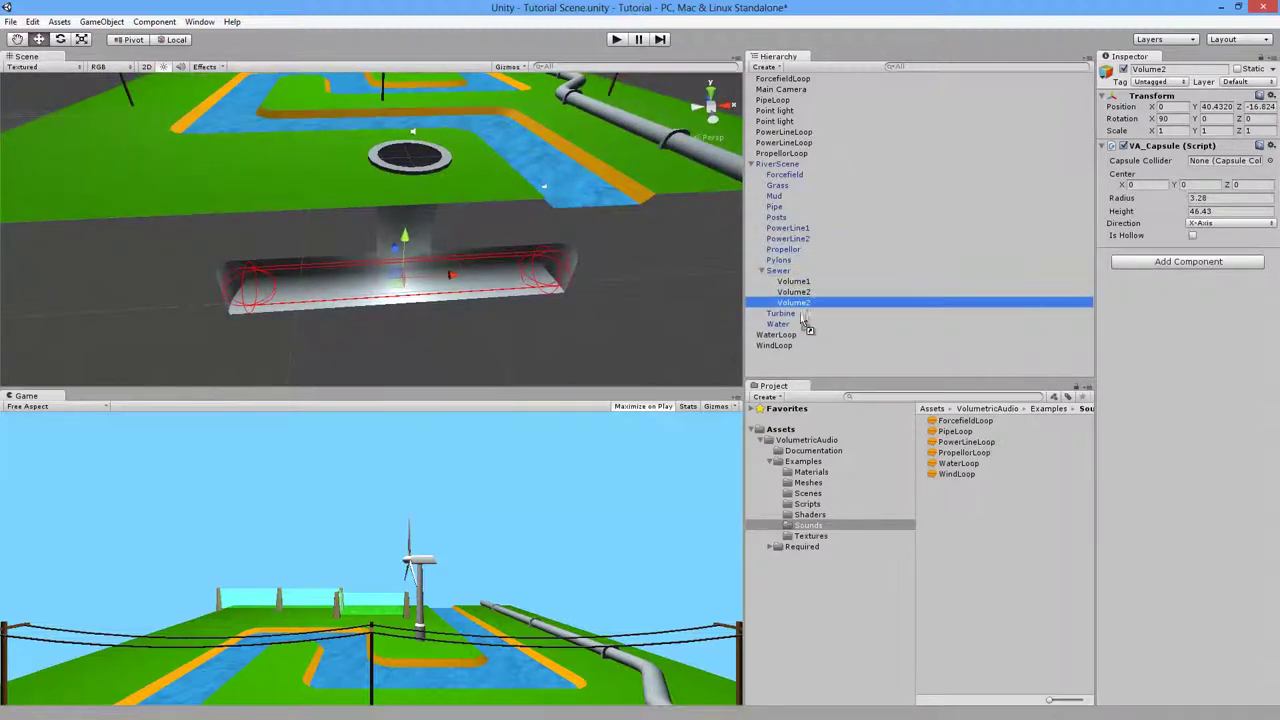
alt+drag(578, 293, 433, 281)
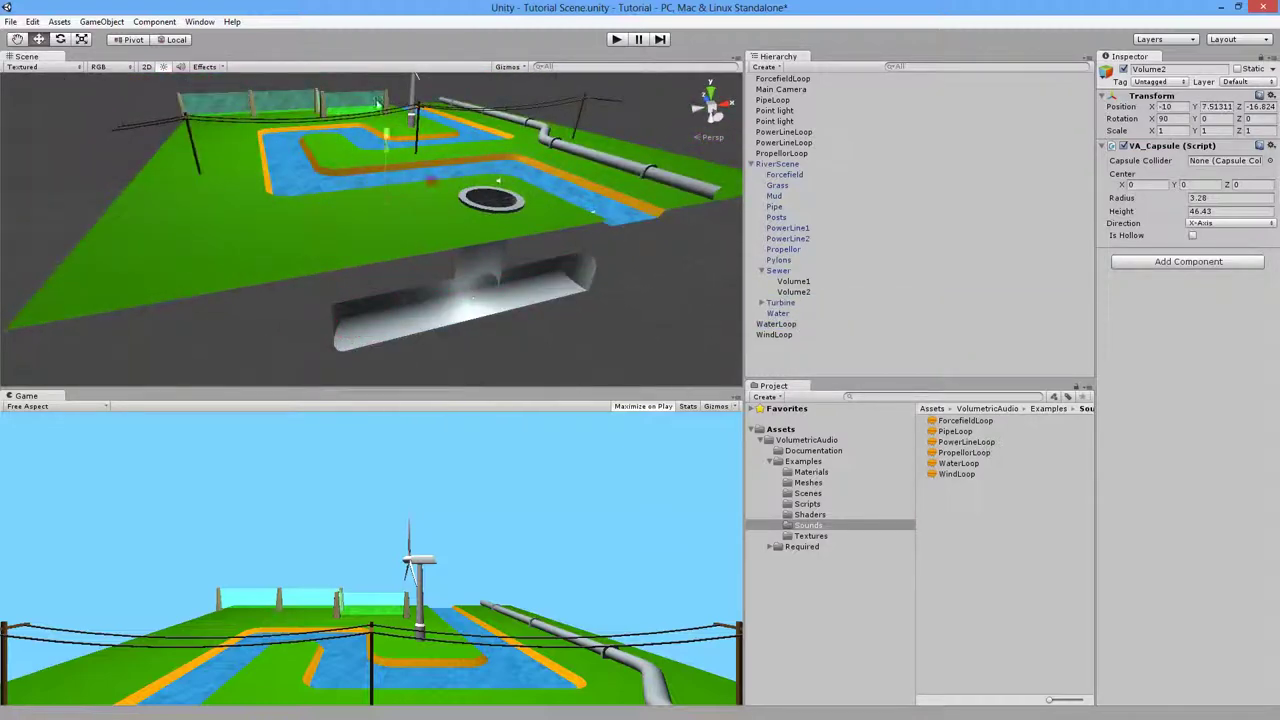
Step: Move the Turbine's Volume2 capsule around the propellor and set its radius to 9.37 and height to 72.72
right_drag(345, 179, 545, 130)
key(w)
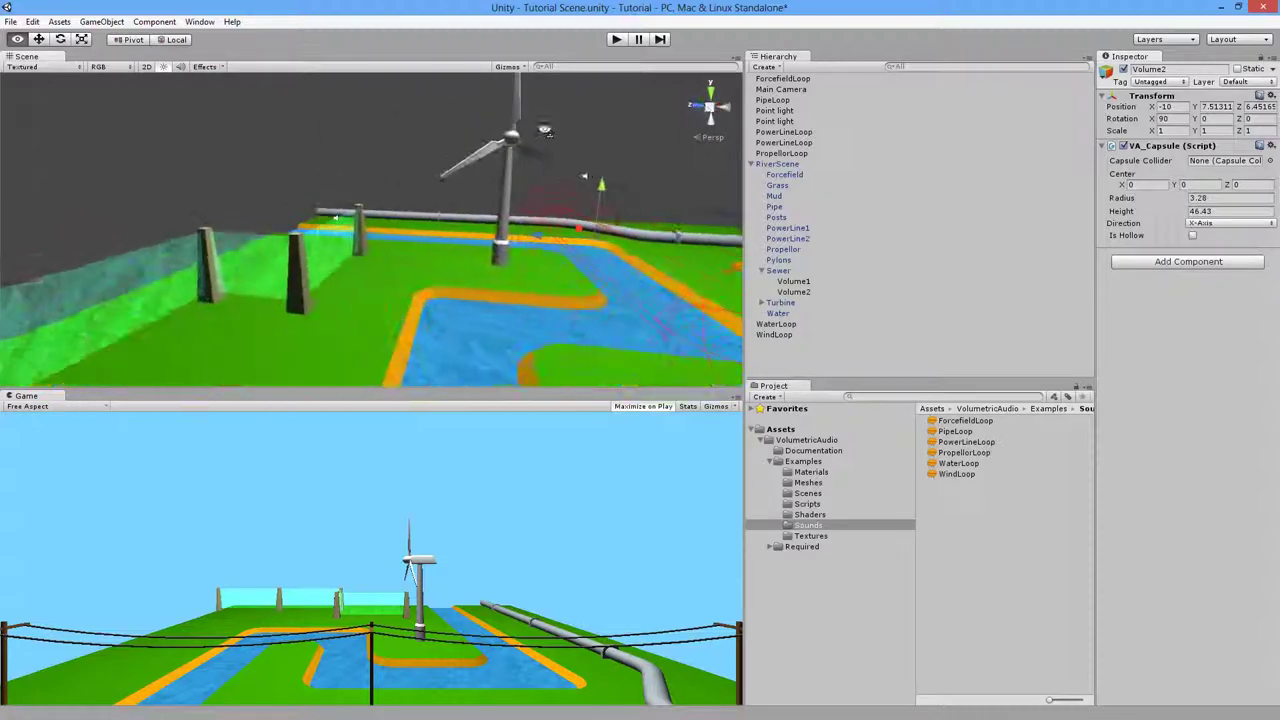
alt+drag(453, 233, 472, 248)
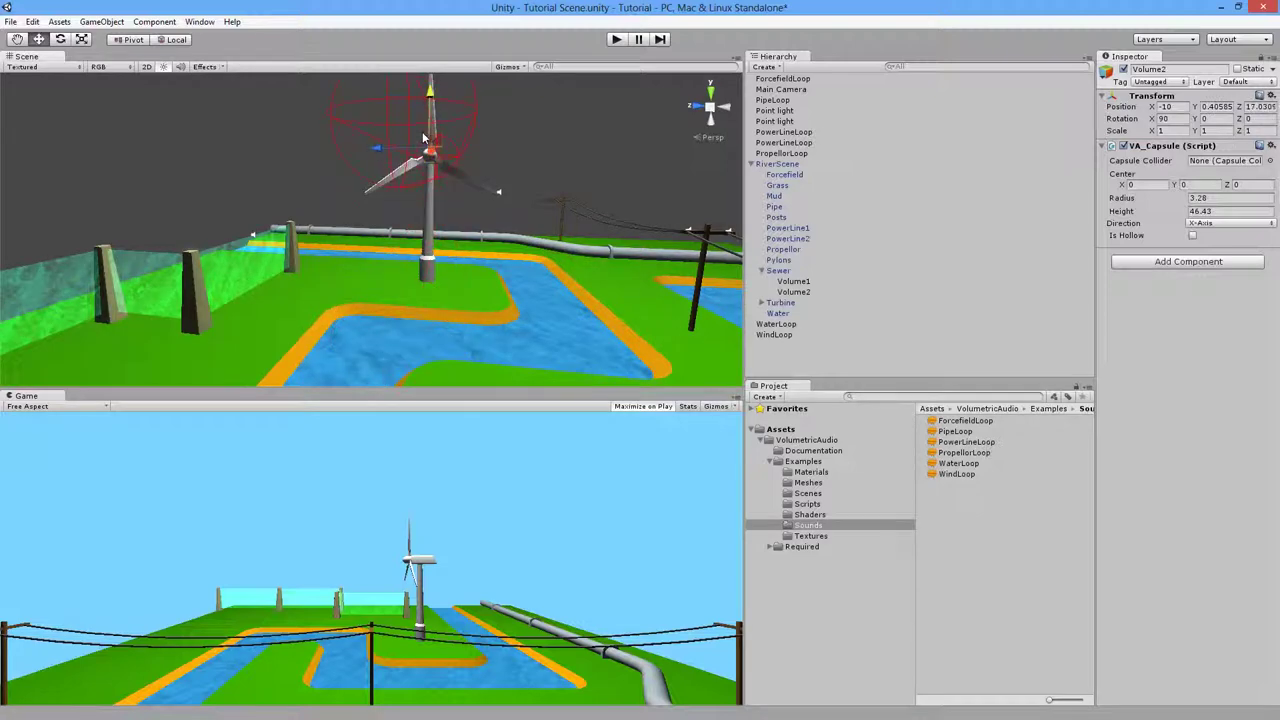
alt+drag(449, 257, 343, 273)
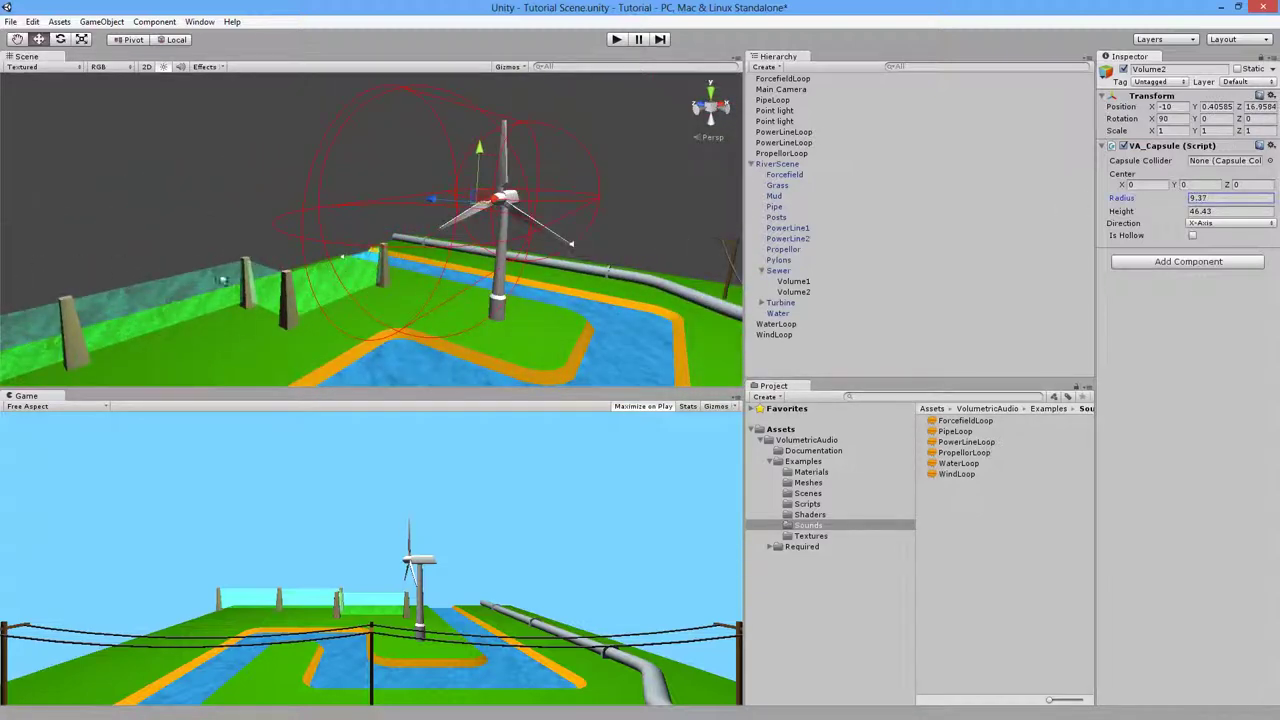
alt+drag(223, 281, 324, 323)
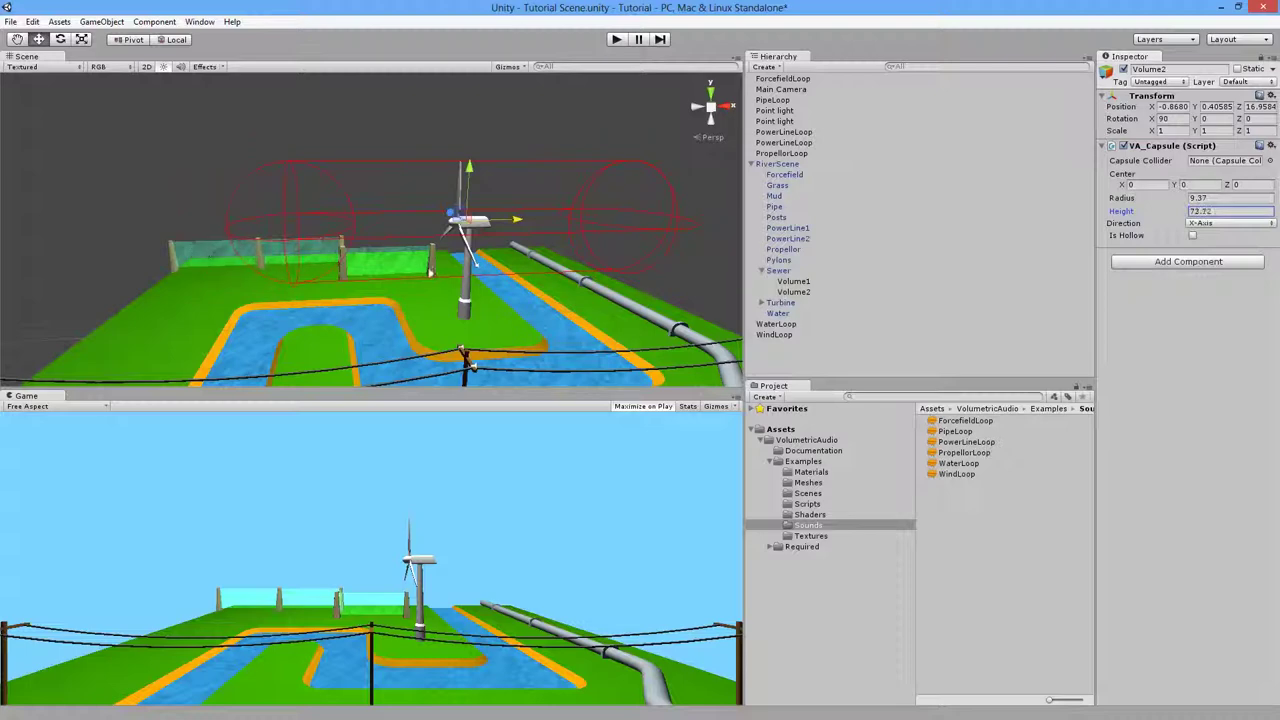
alt+drag(455, 305, 530, 303)
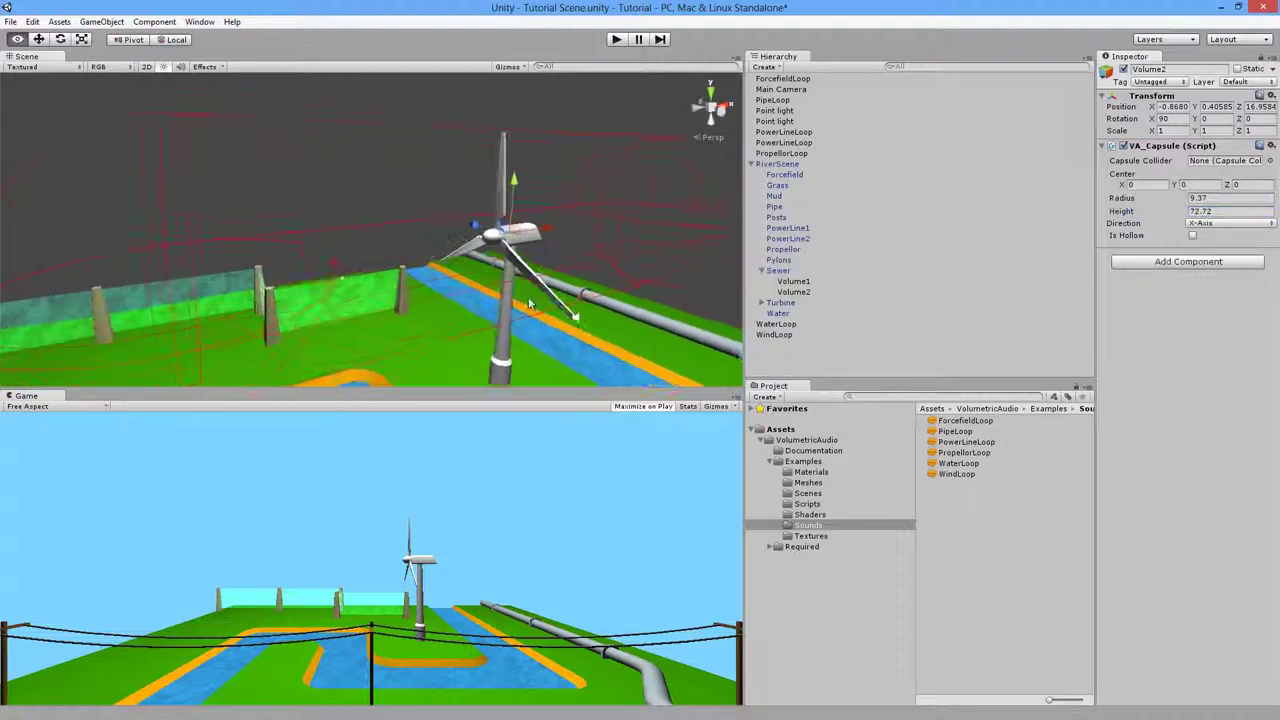
Step: Try the Is Hollow option on the Turbine's Volume2 capsule, view the shape from inside, and turn the option off
alt+drag(453, 235, 415, 267)
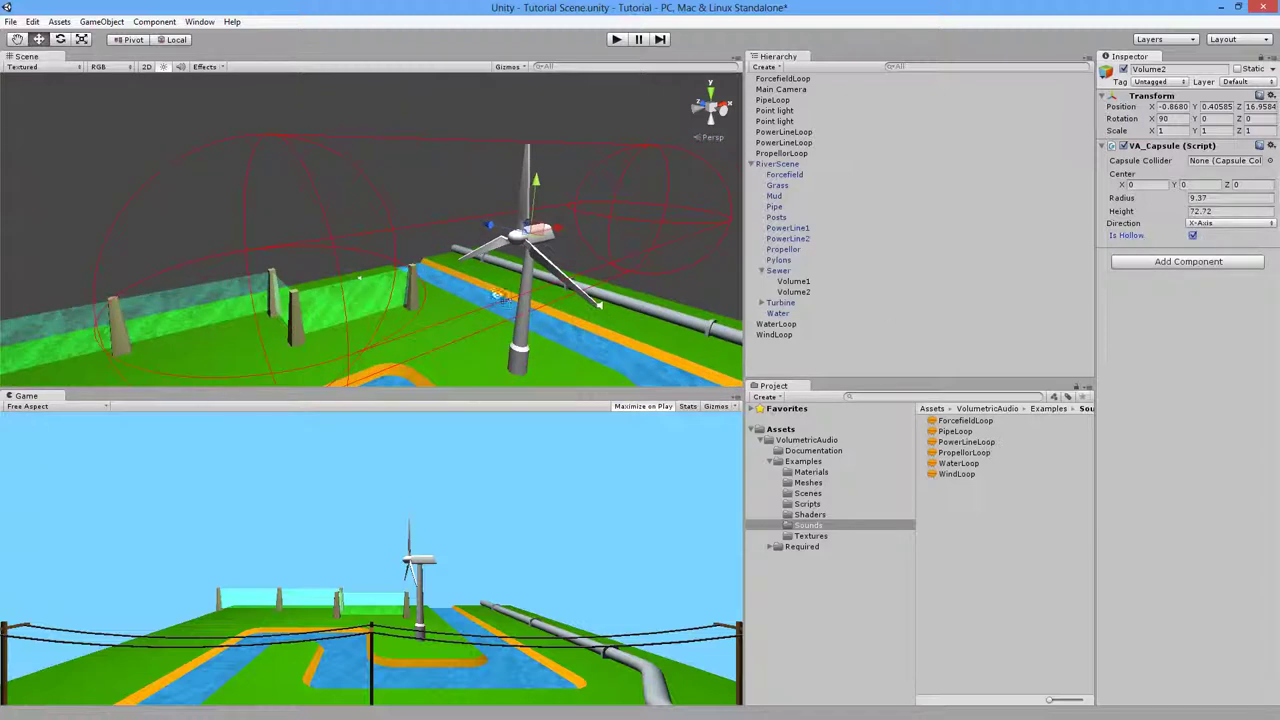
alt+drag(500, 296, 614, 258)
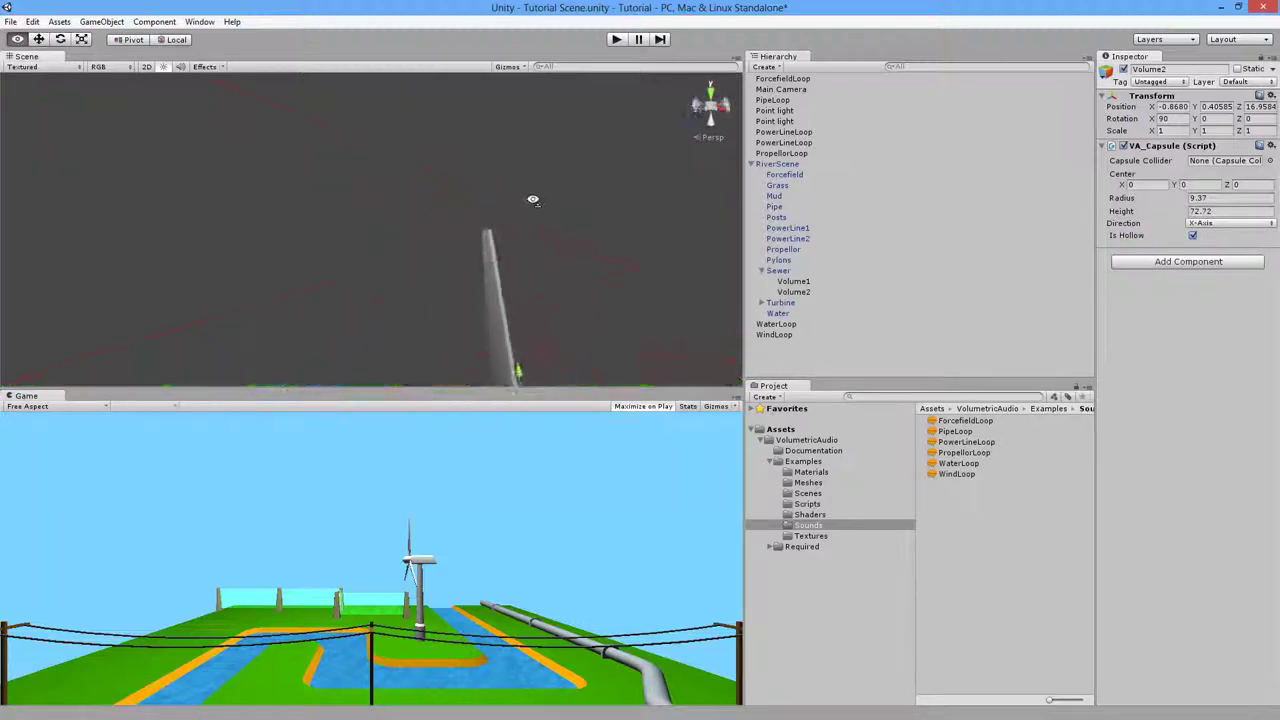
alt+drag(533, 199, 493, 300)
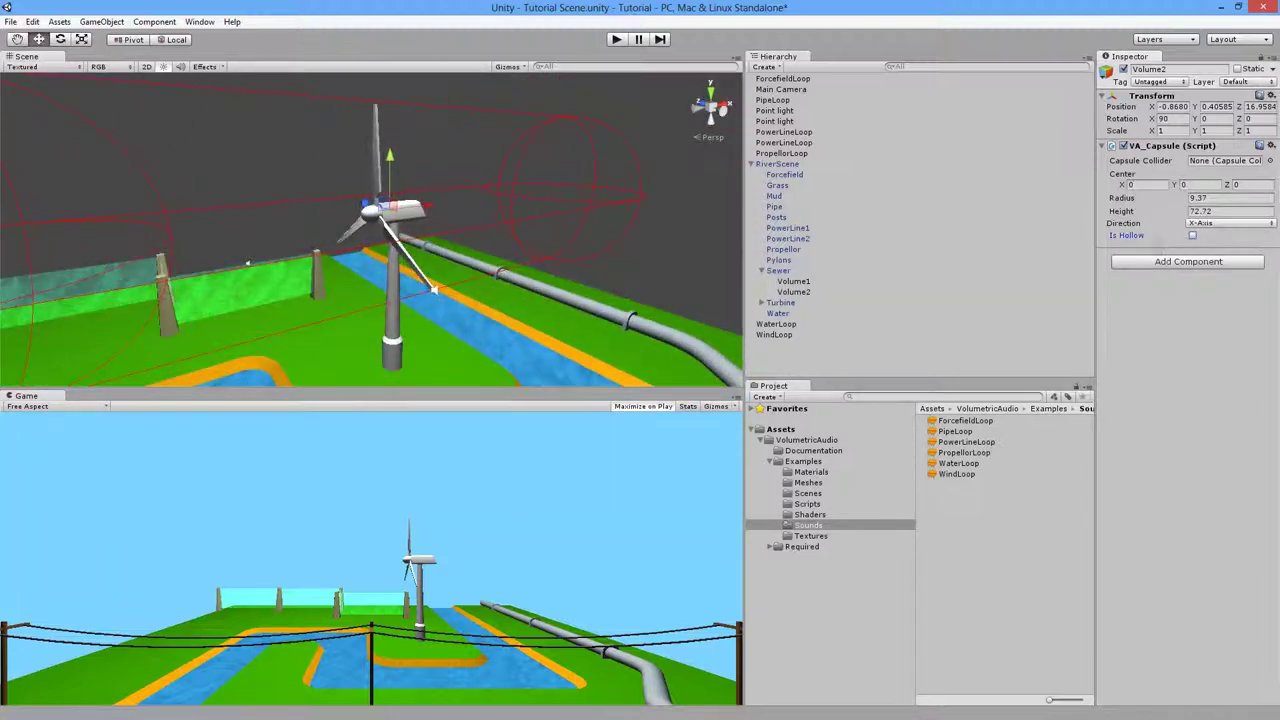
Step: Add a looping WindLoop sound with a VA Audio Source using the Turbine's Volume2 shape and Pan Level enabled, and play-test it
alt+drag(434, 232, 629, 357)
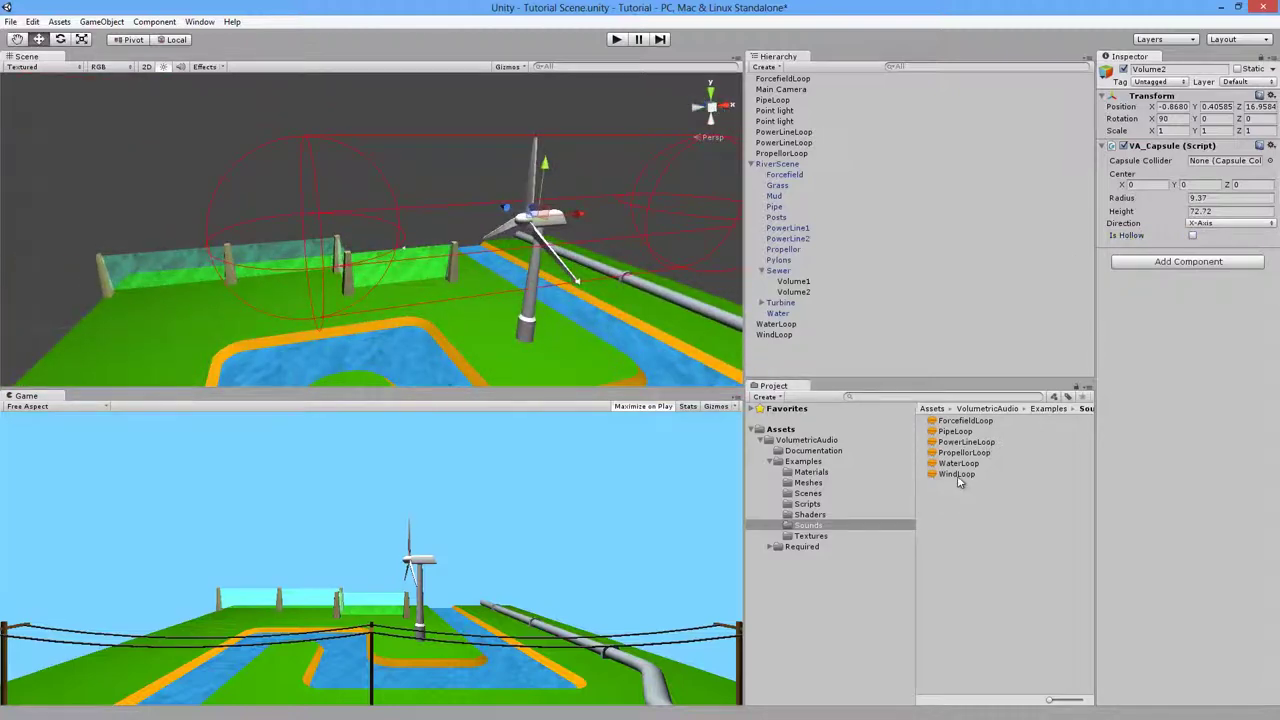
drag(768, 358, 787, 359)
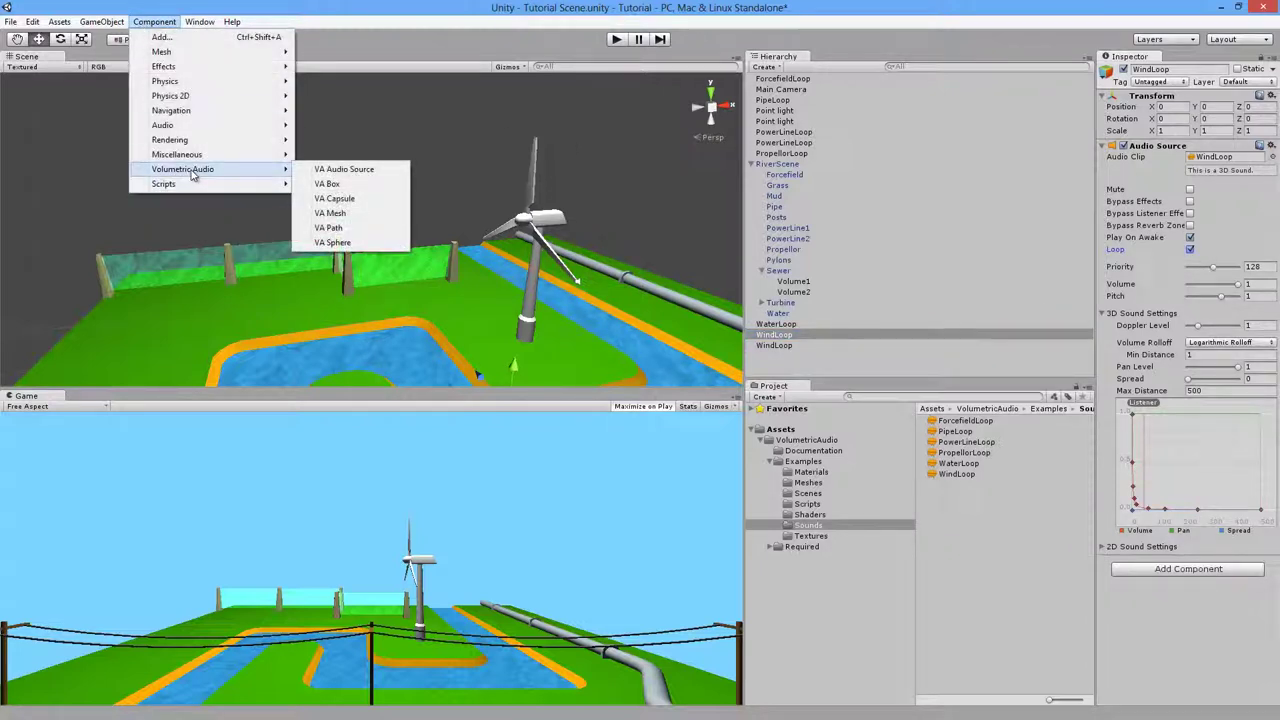
click(337, 170)
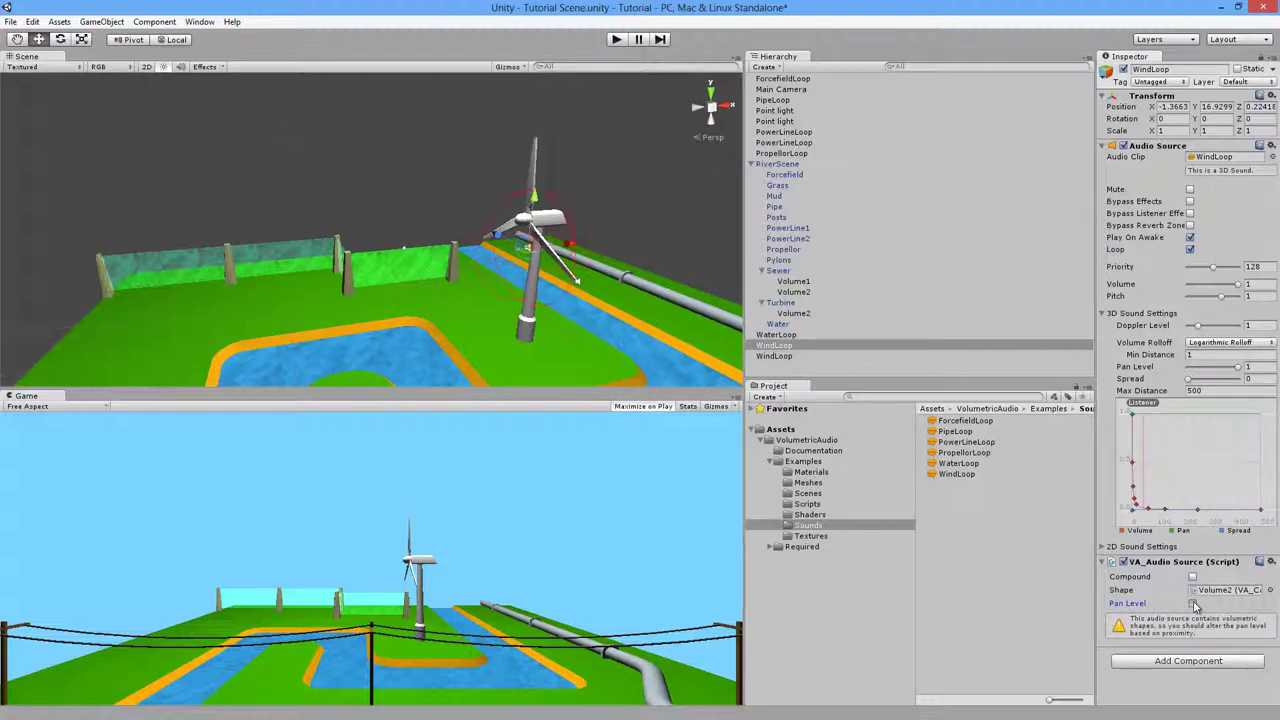
click(615, 40)
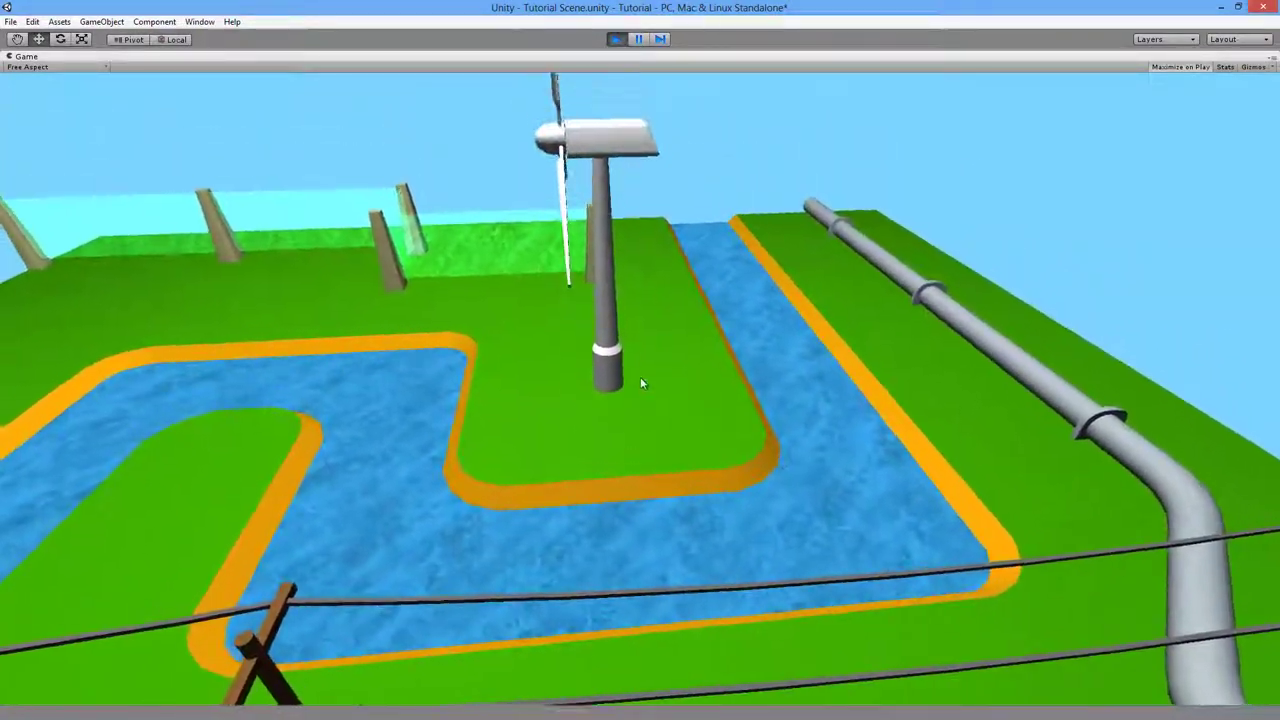
click(616, 39)
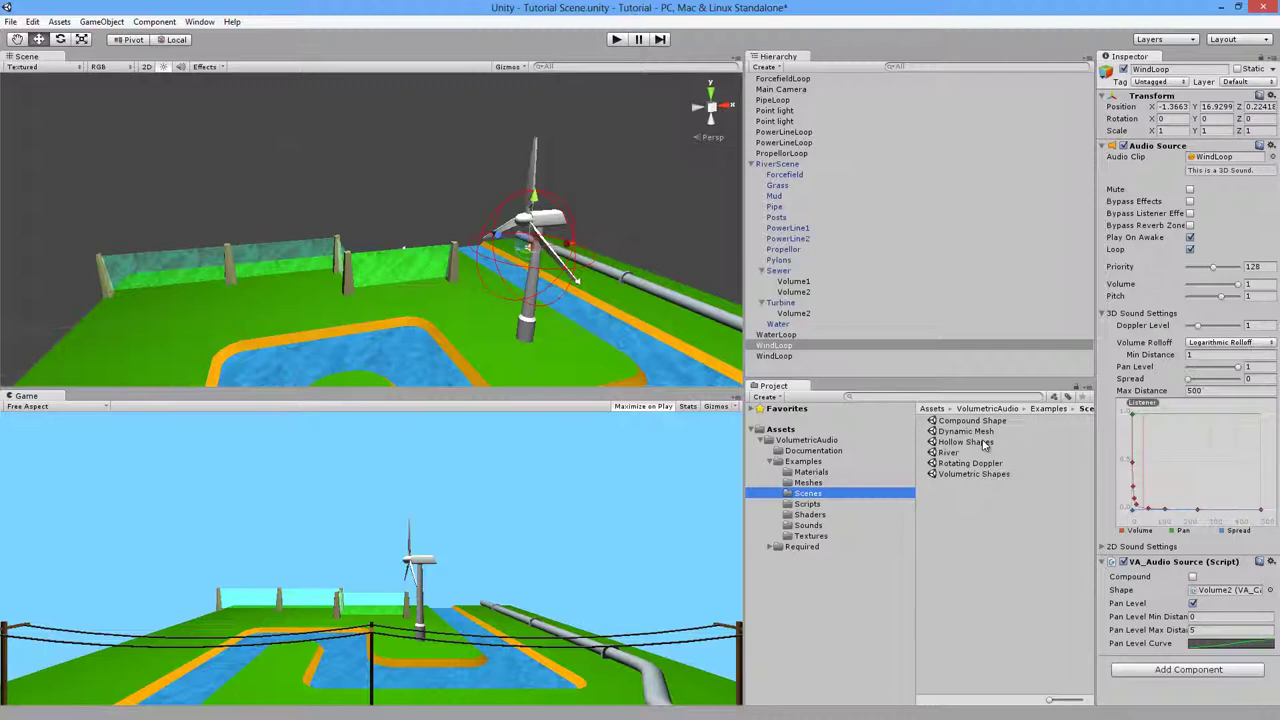
Step: Open the Dynamic Mesh example scene without saving the Tutorial Scene, and inspect the Dynamic Spiral's components
double_click(966, 432)
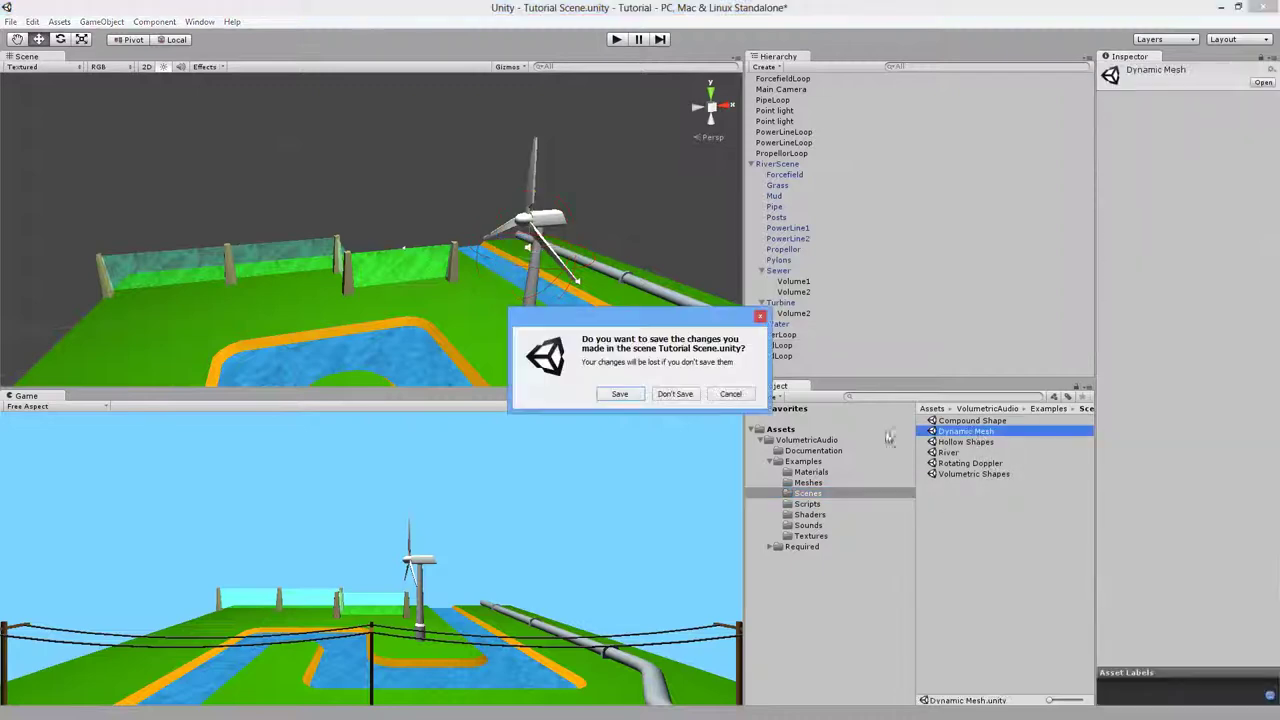
click(676, 394)
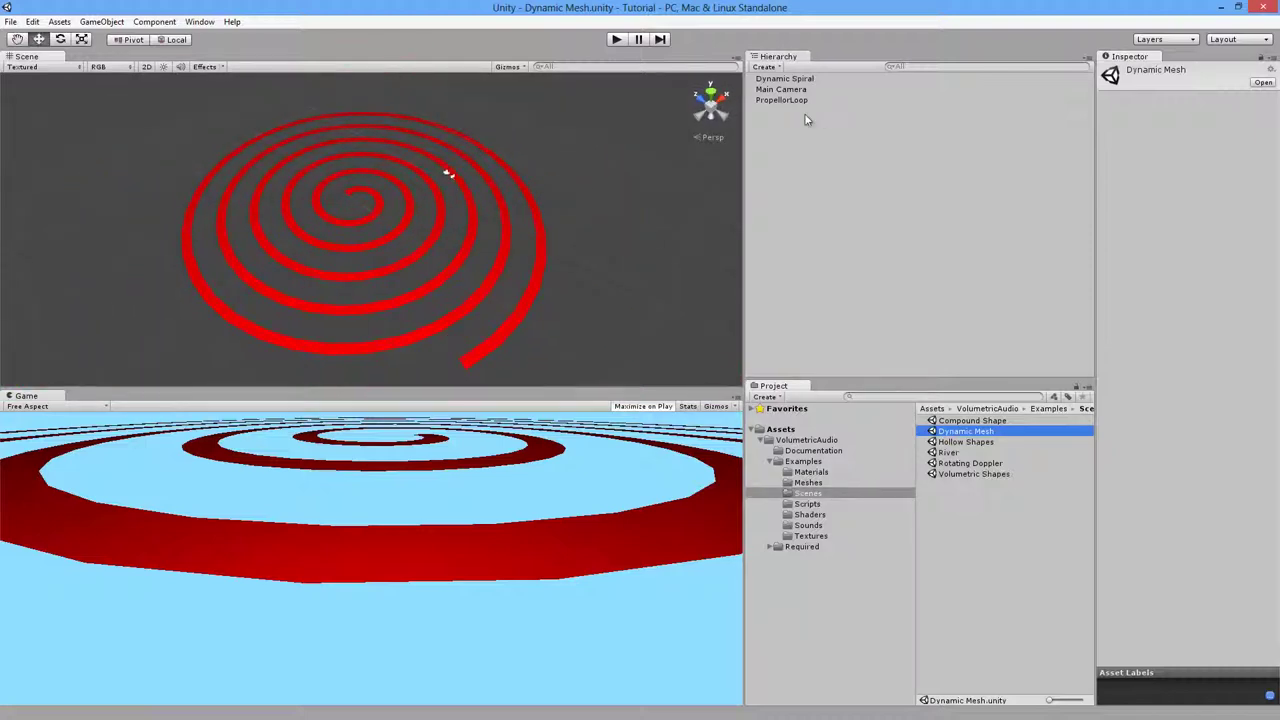
click(785, 79)
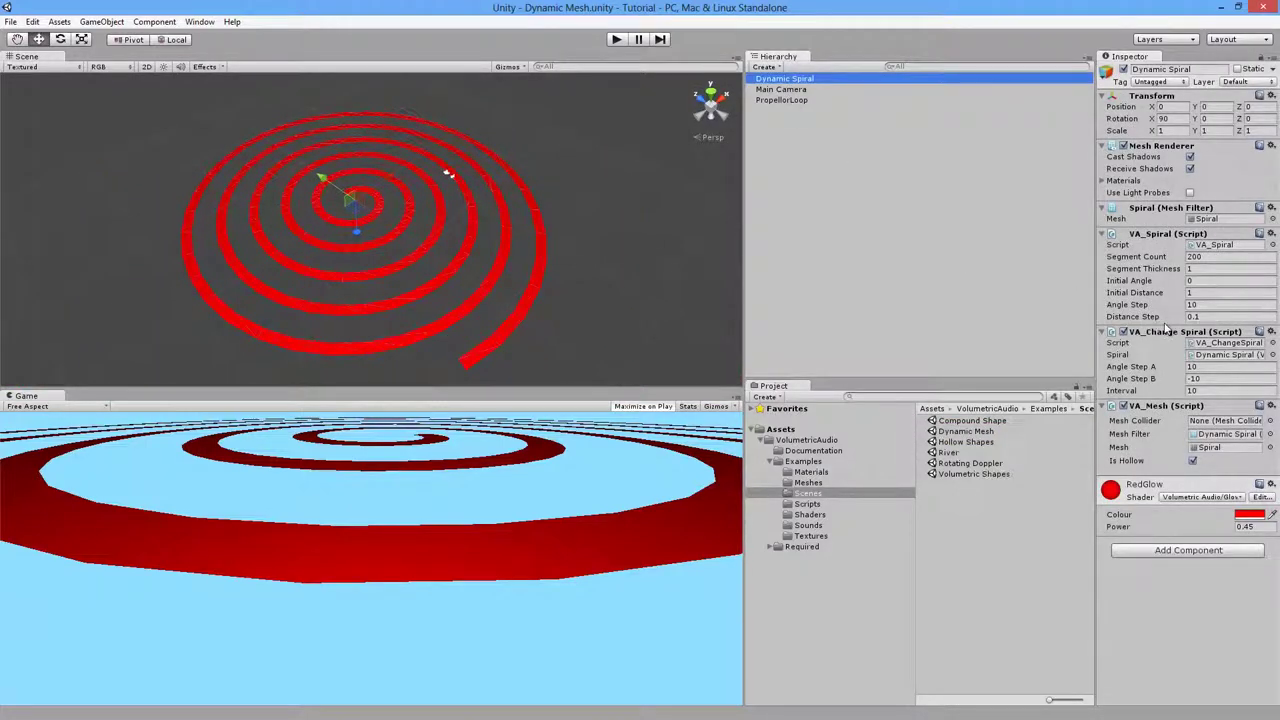
Step: Try an Angle Step of 4.03 on the Dynamic Spiral and play-test the changing mesh
drag(1155, 308, 860, 313)
drag(1037, 315, 796, 133)
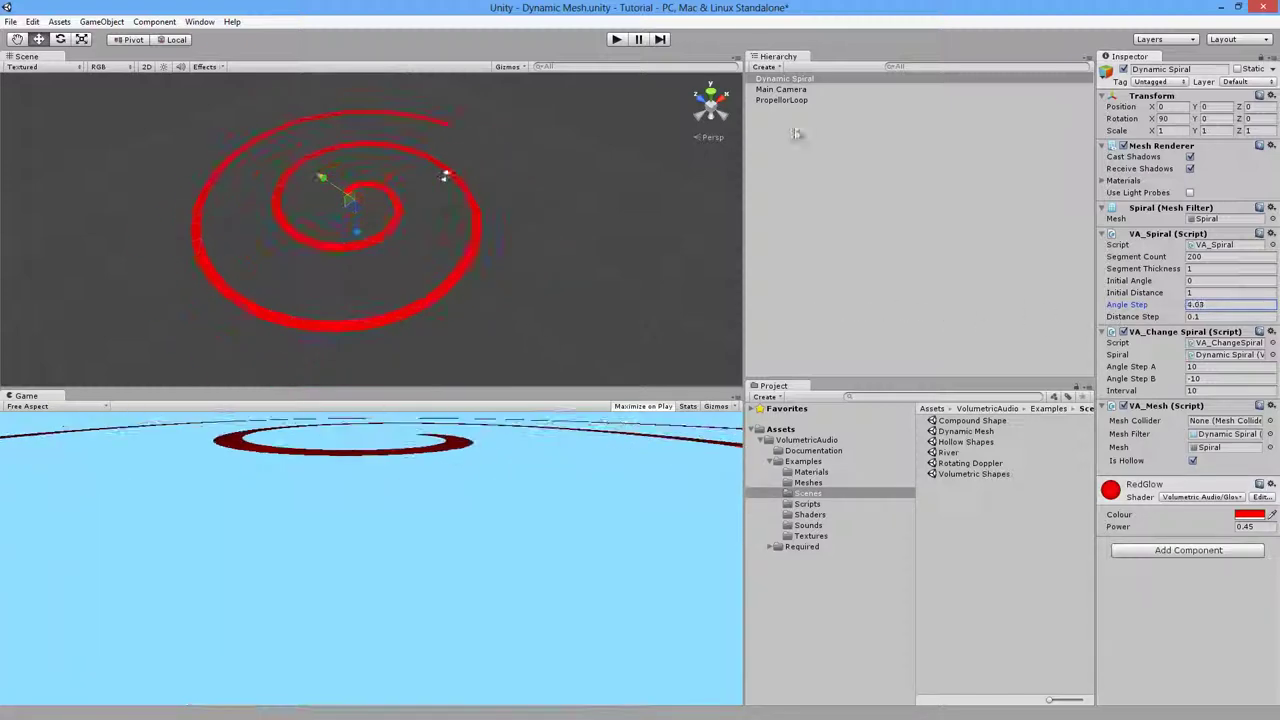
click(616, 39)
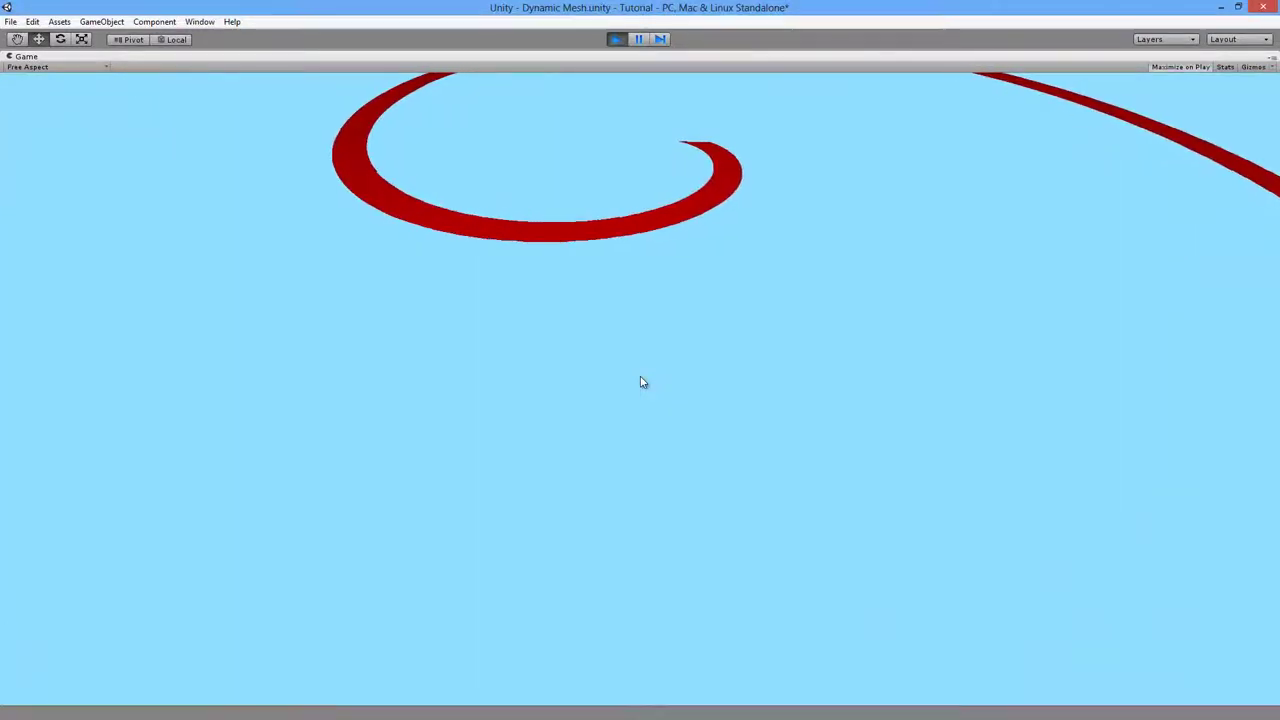
click(612, 39)
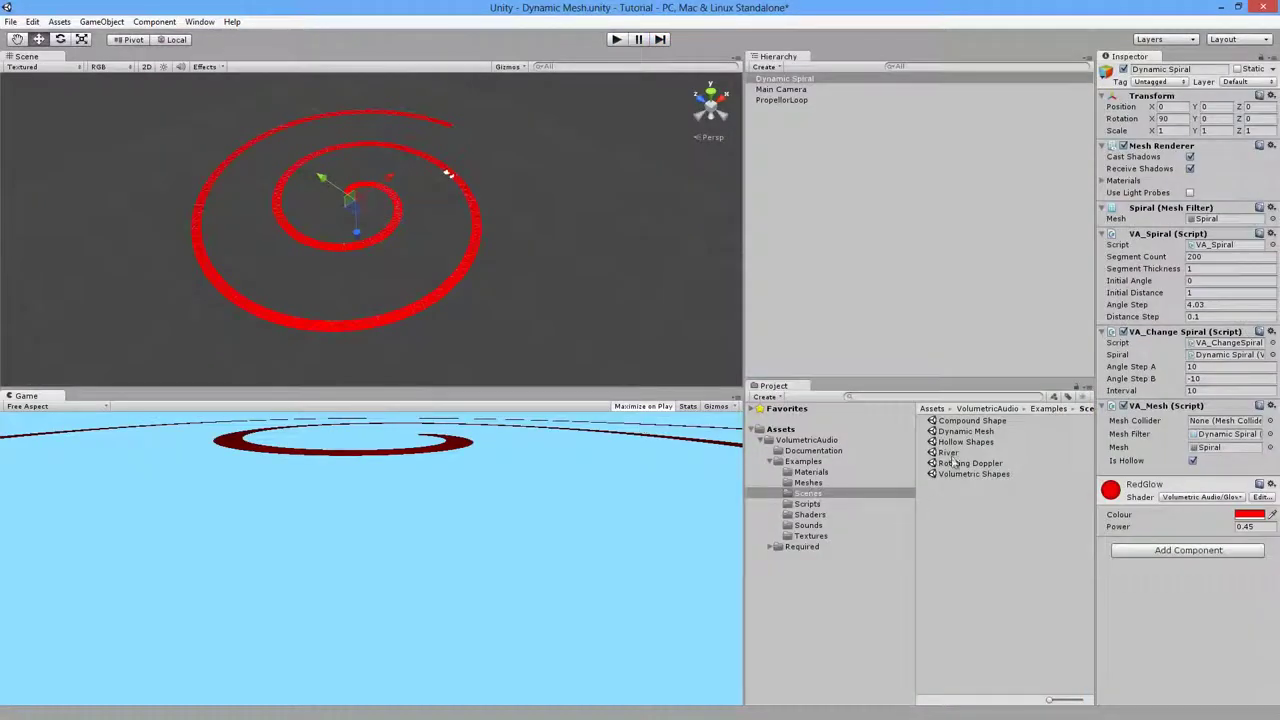
Step: Open the River example scene without saving the Dynamic Mesh changes, and look over the whole landscape
double_click(952, 455)
click(676, 392)
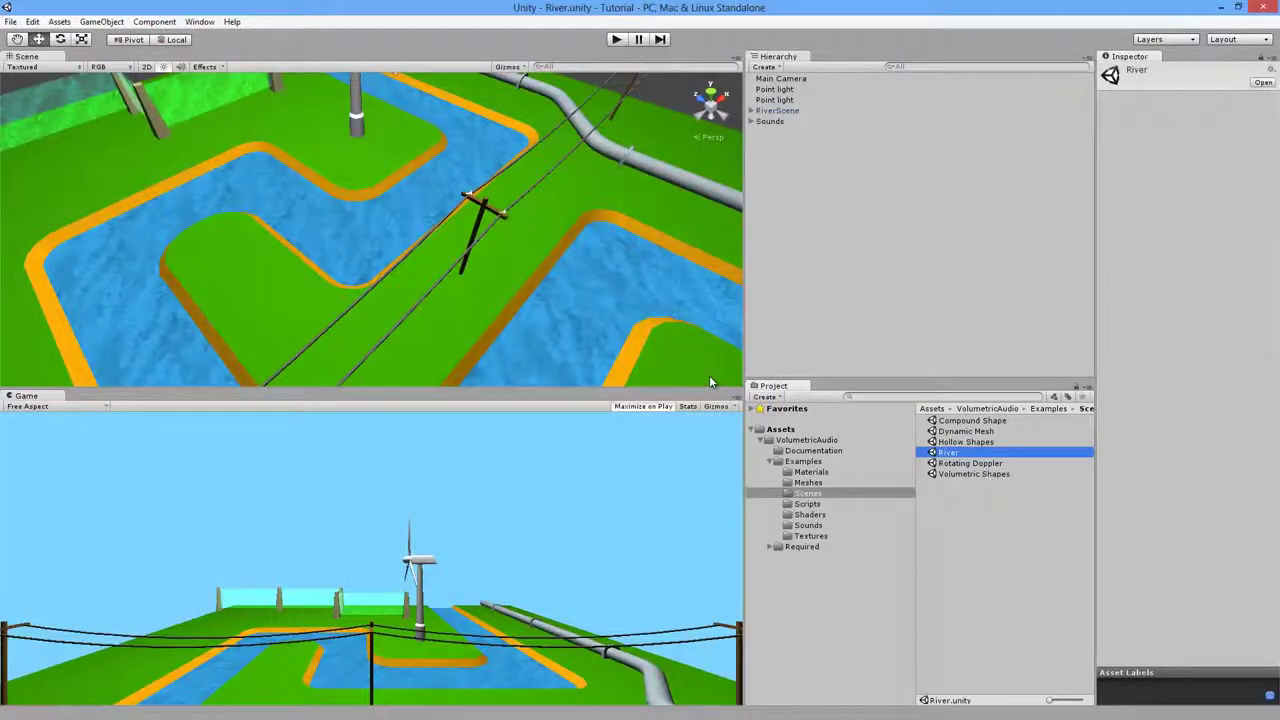
scroll(434, 263, down, 5)
right_drag(374, 289, 404, 278)
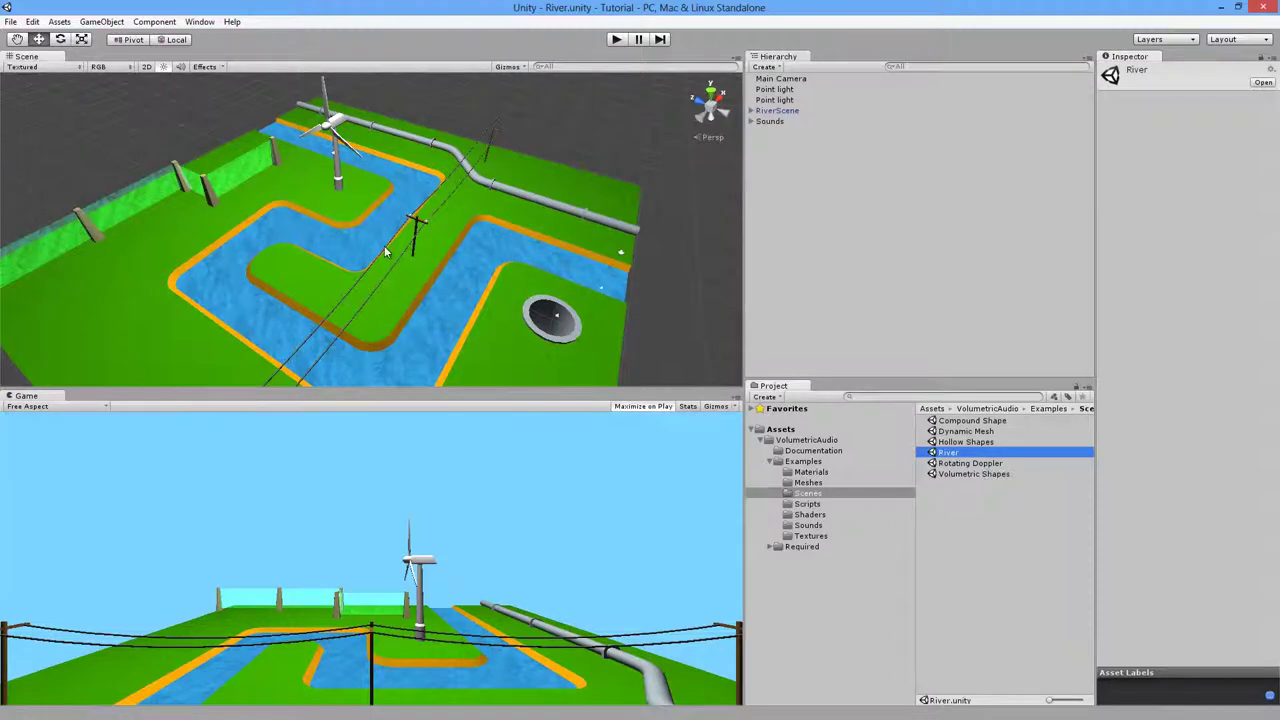
right_drag(420, 291, 381, 311)
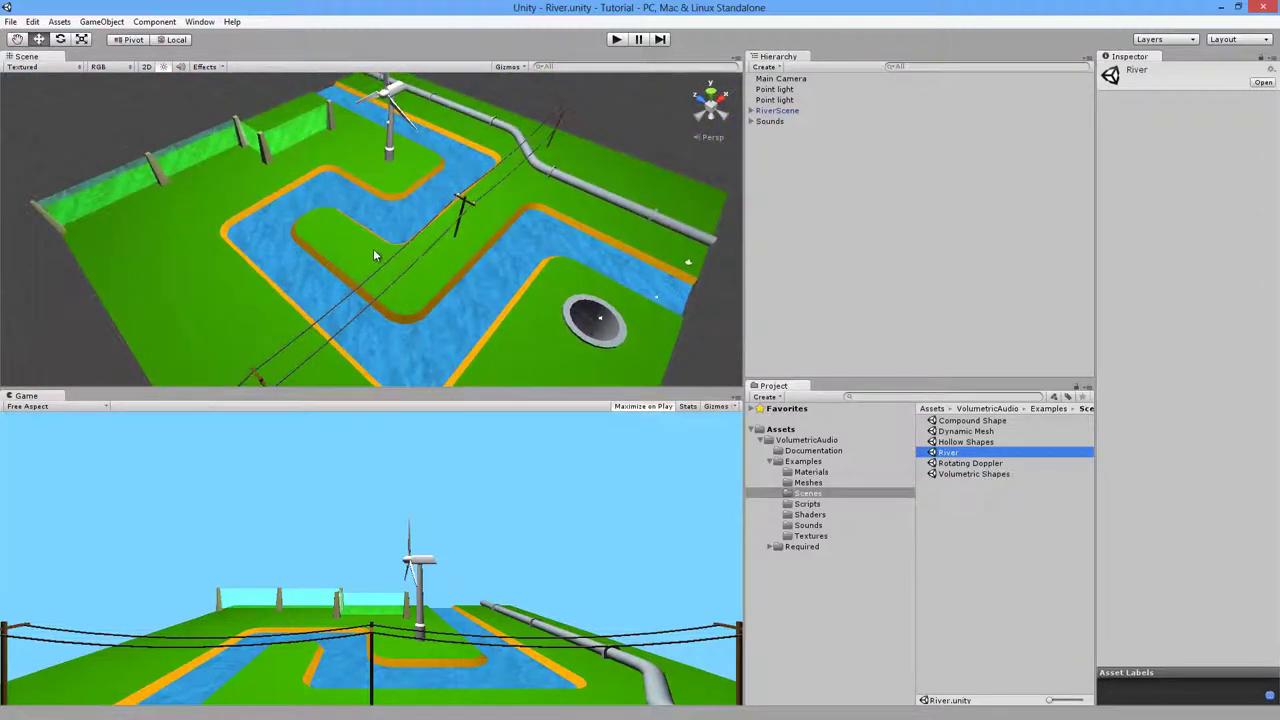